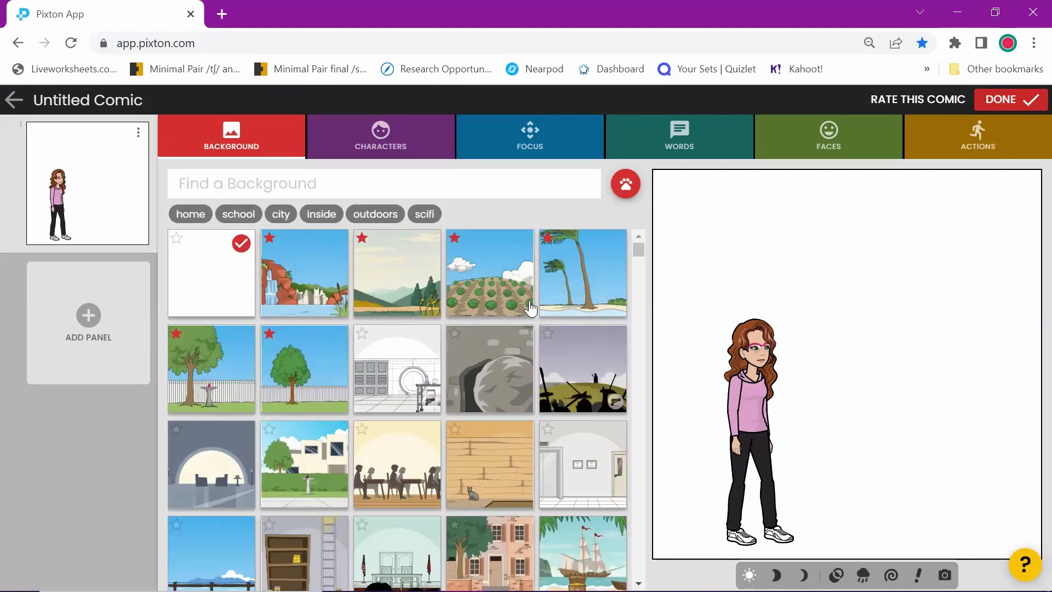
- Find backgrounds tagged #amusementpark and set the red roller coaster scene as the panel's background
scroll(530, 308, "down", 10)
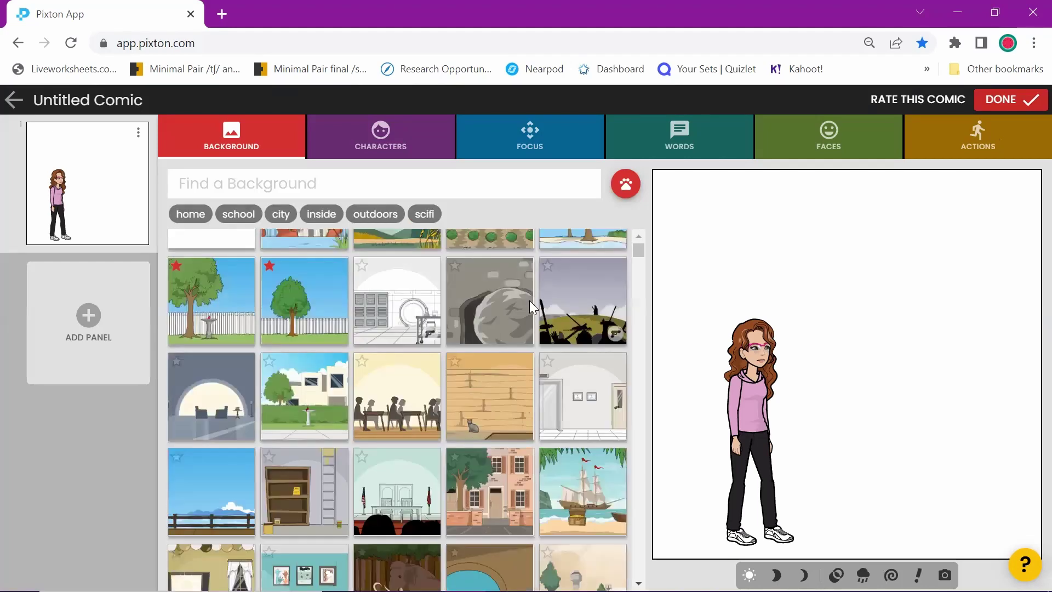
scroll(530, 301, "down", 5)
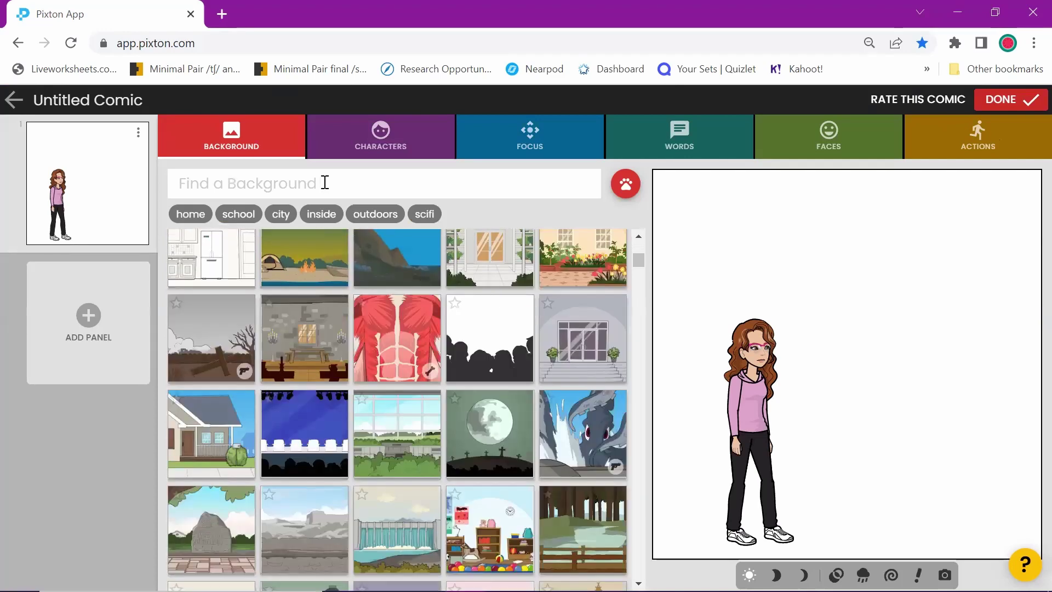
left_click(325, 183)
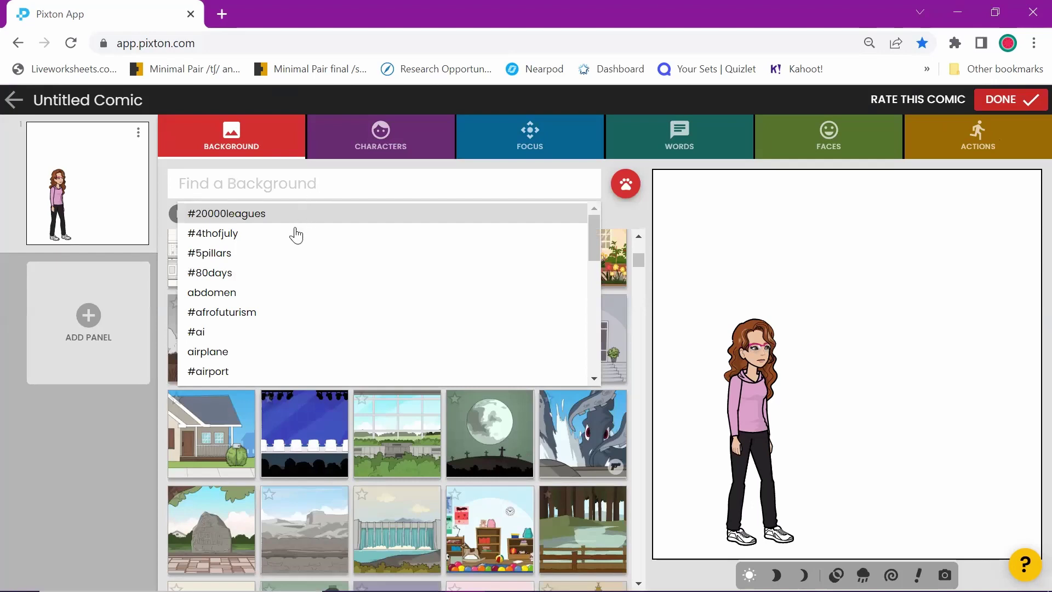
scroll(296, 272, "down", 4)
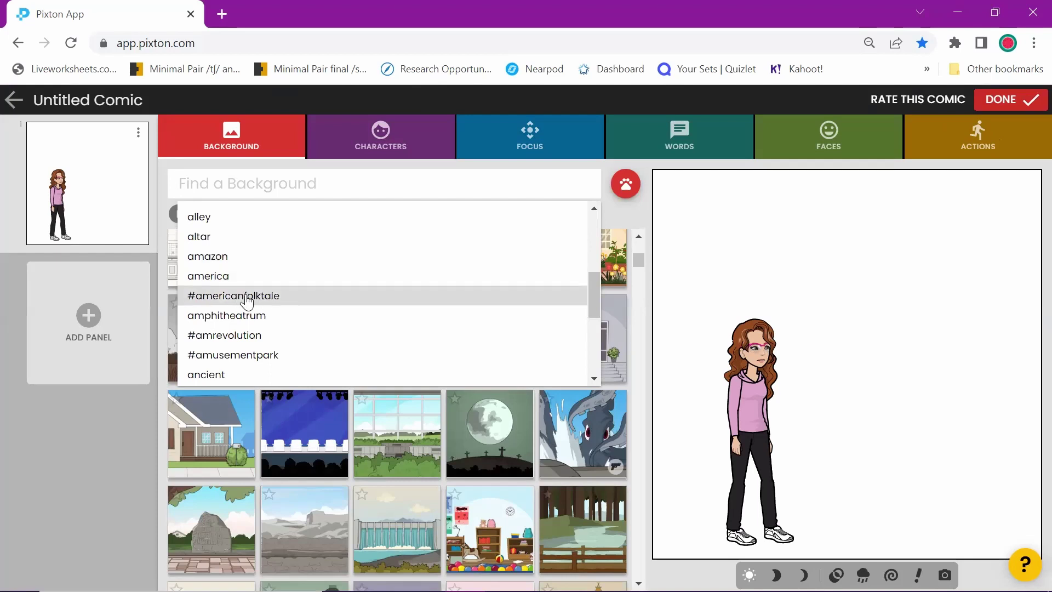
scroll(274, 300, "down", 1)
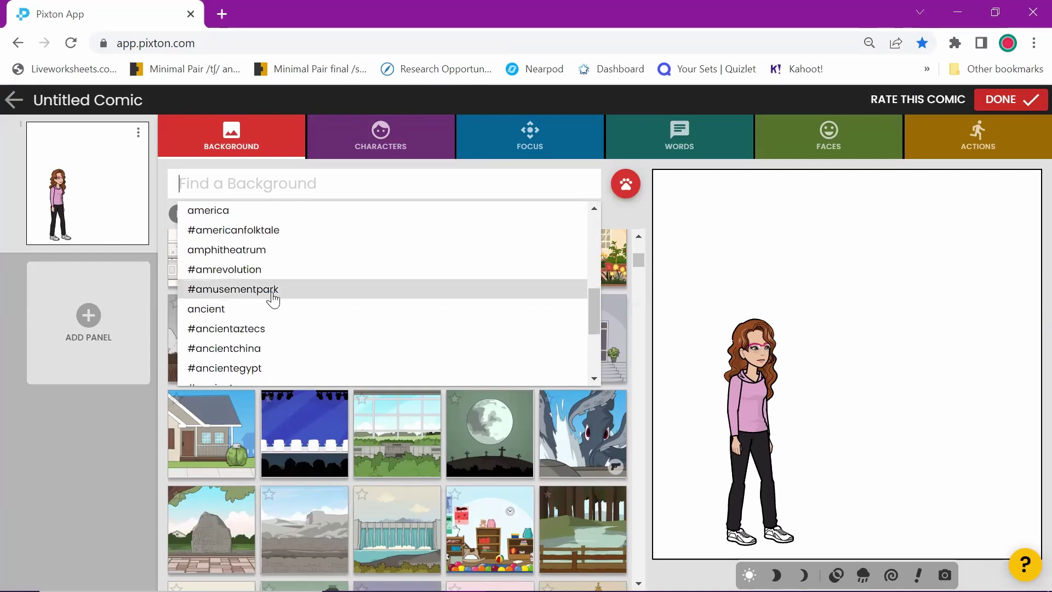
left_click(272, 290)
left_click(495, 257)
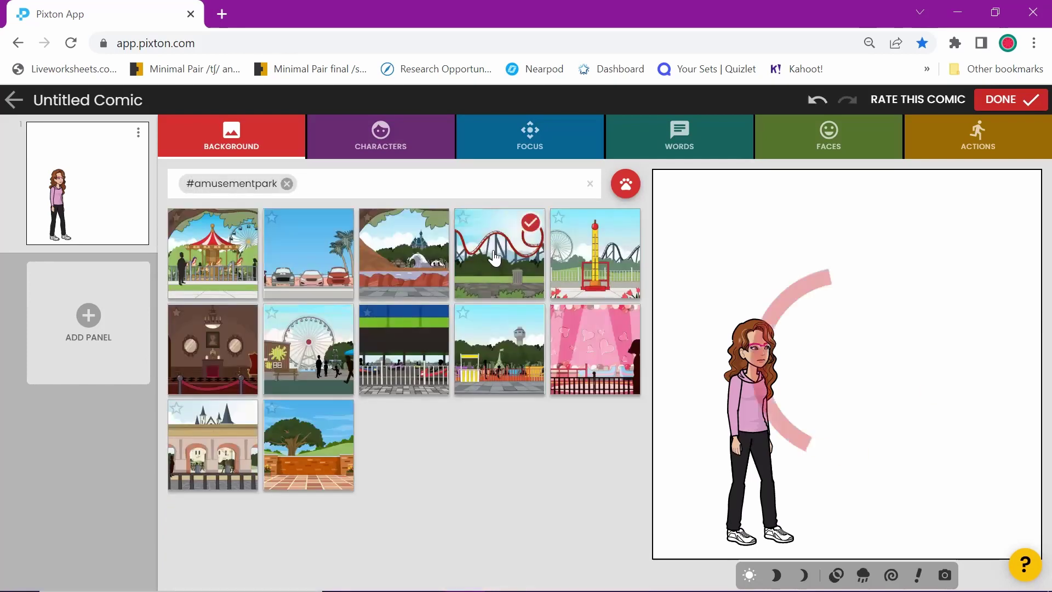
- Look through the class's characters that can be added to the panel, and return to the general character library
left_click(374, 140)
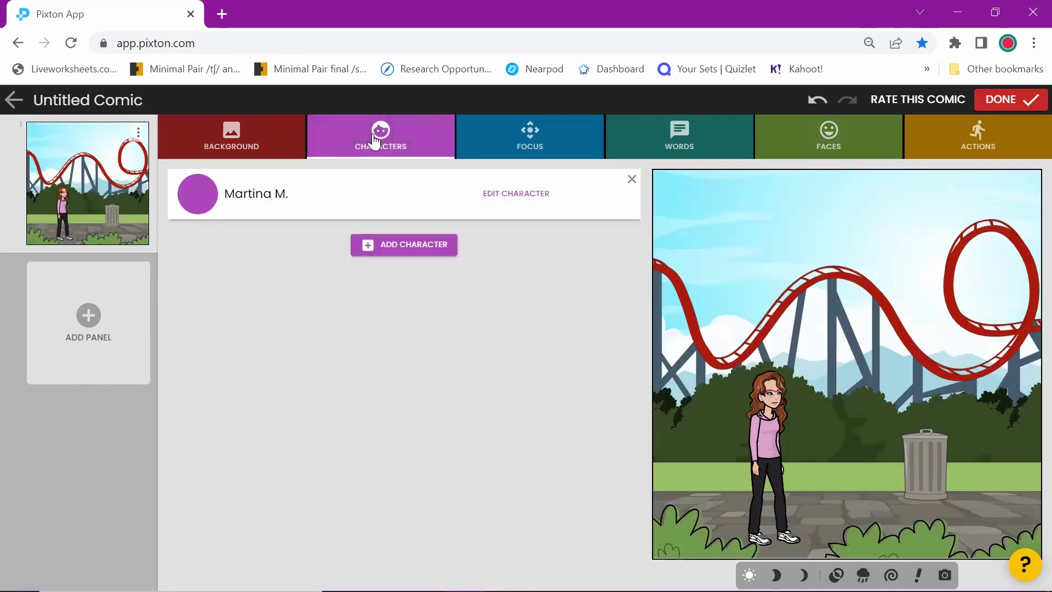
left_click(420, 244)
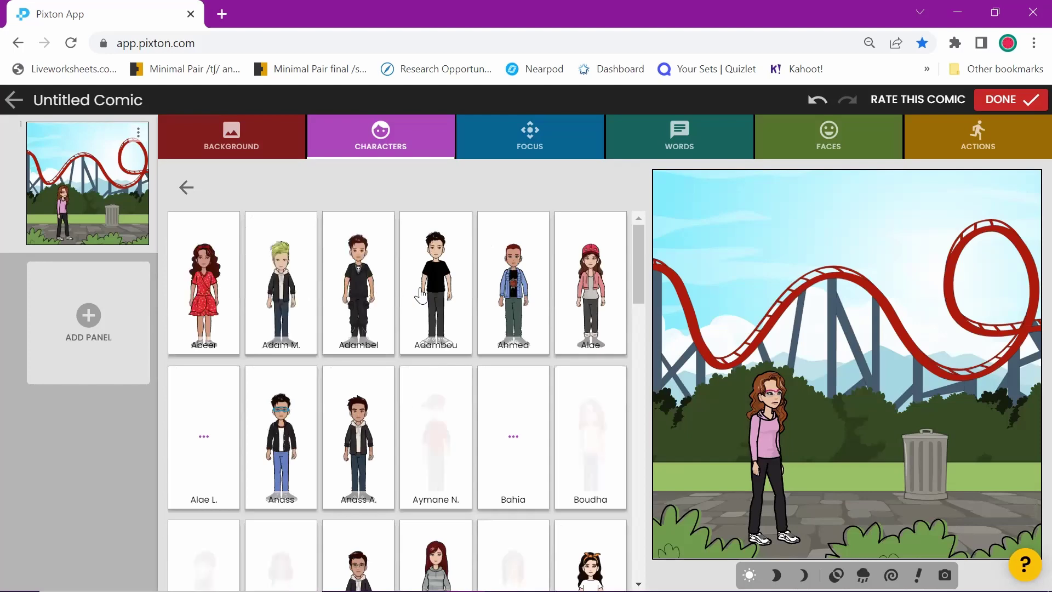
scroll(483, 392, "down", 10)
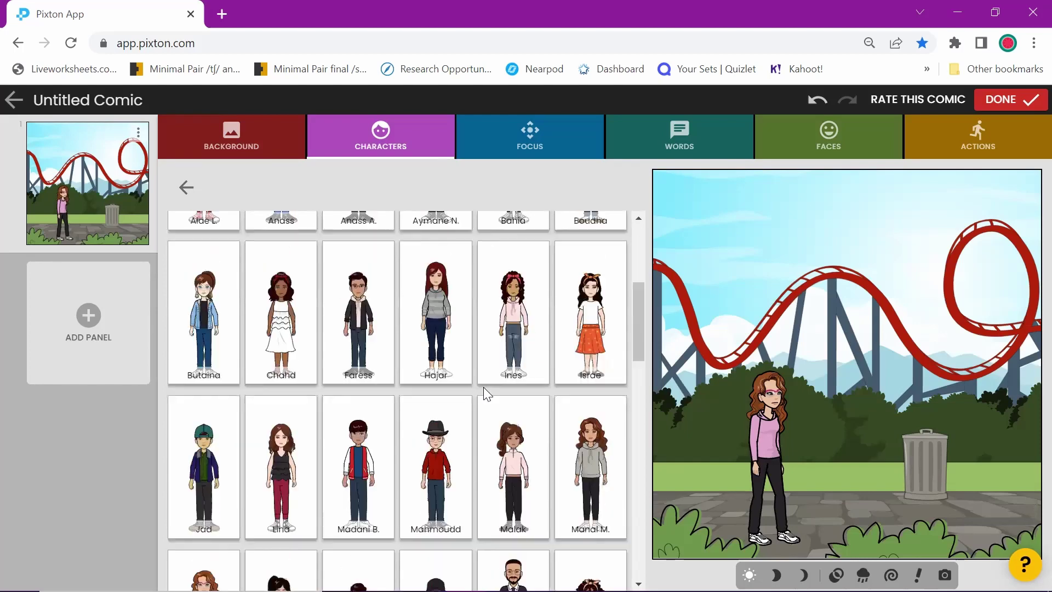
scroll(483, 388, "down", 10)
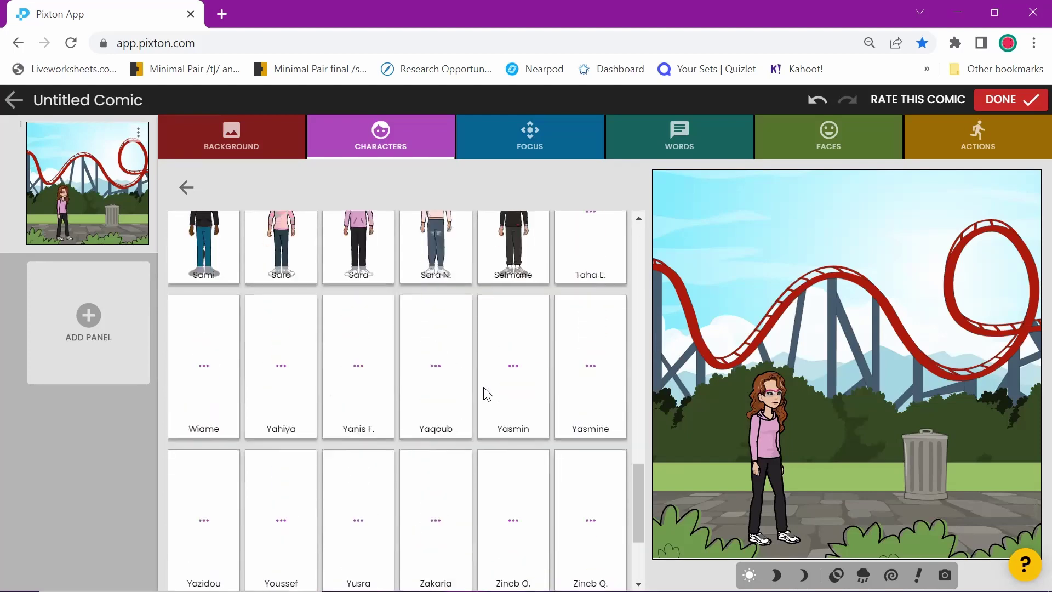
scroll(486, 394, "up", 20)
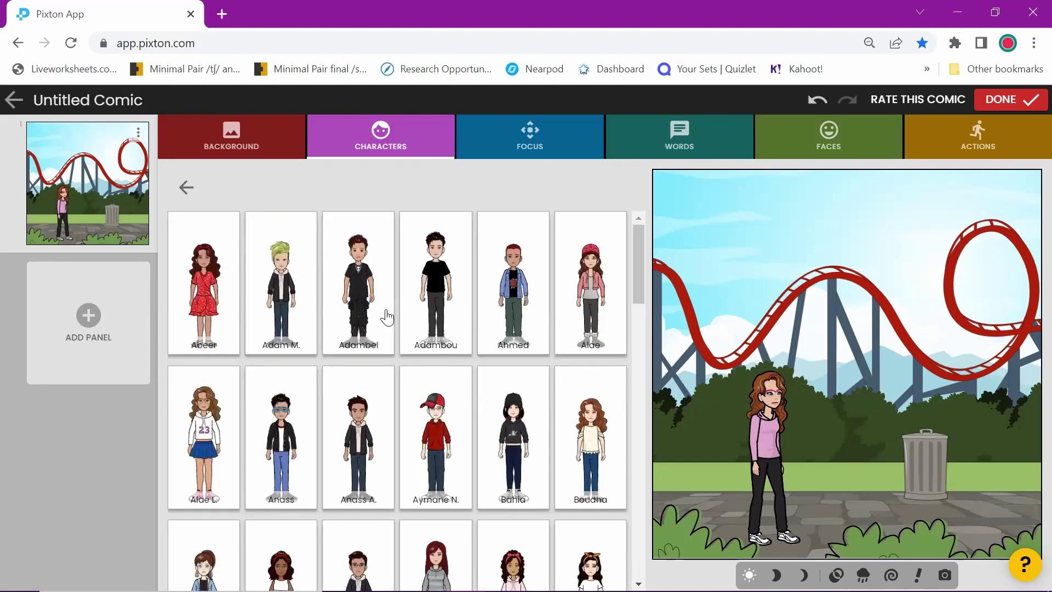
scroll(415, 433, "down", 10)
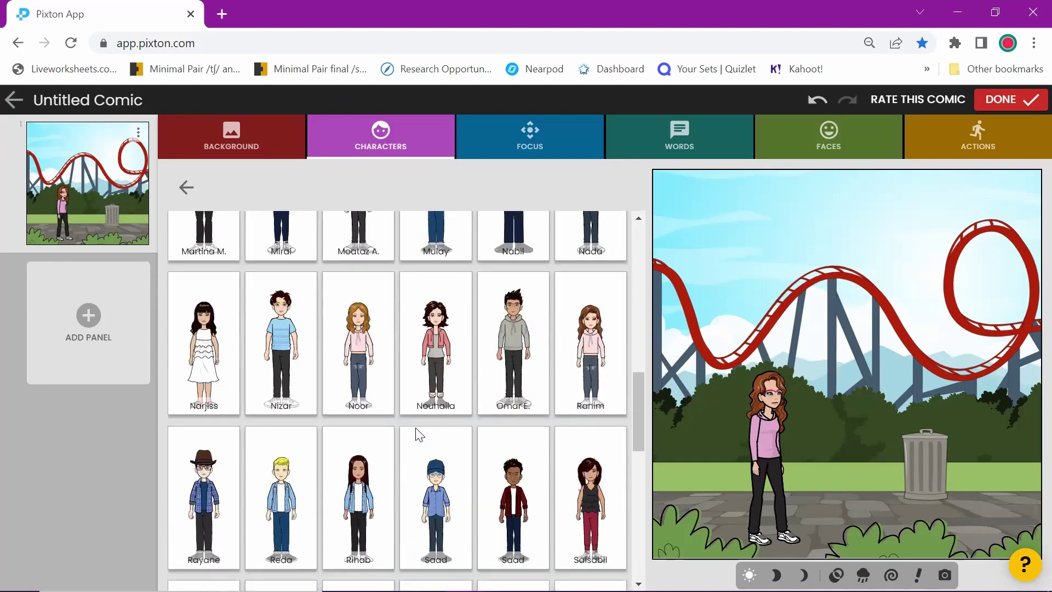
scroll(417, 434, "up", 2)
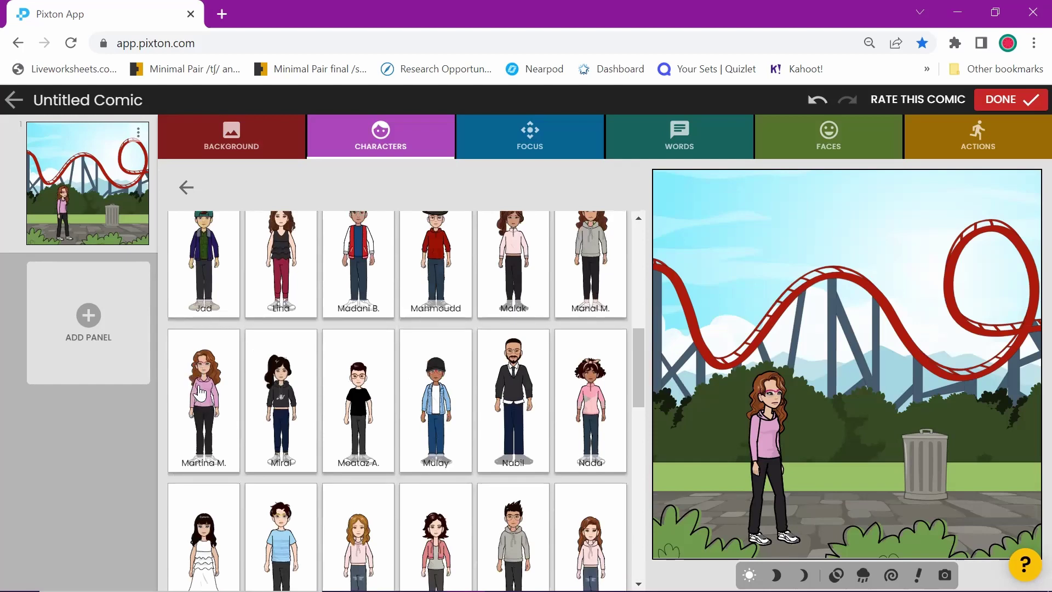
scroll(266, 375, "up", 10)
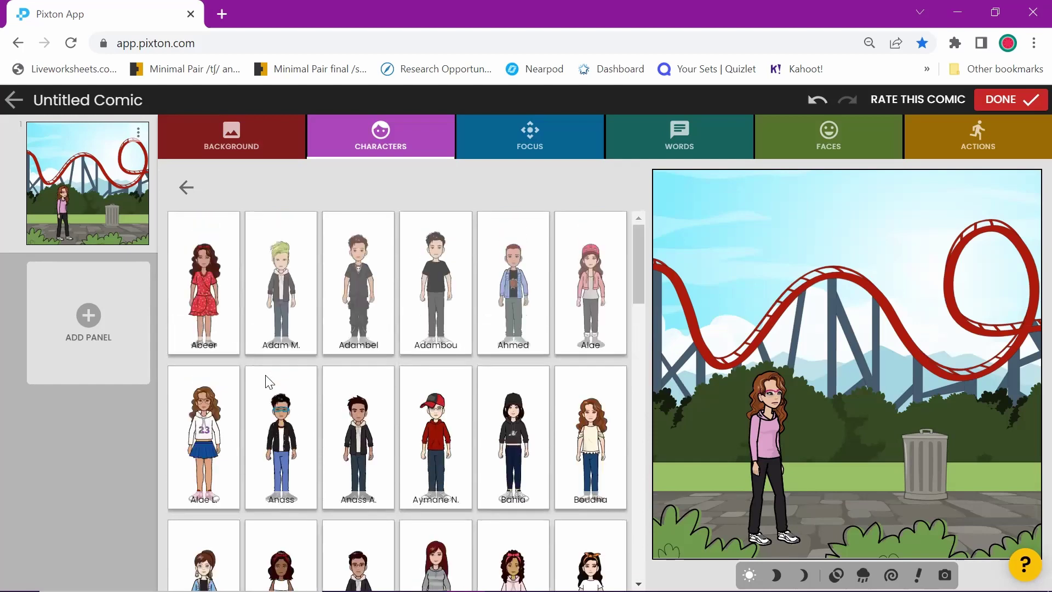
left_click(187, 188)
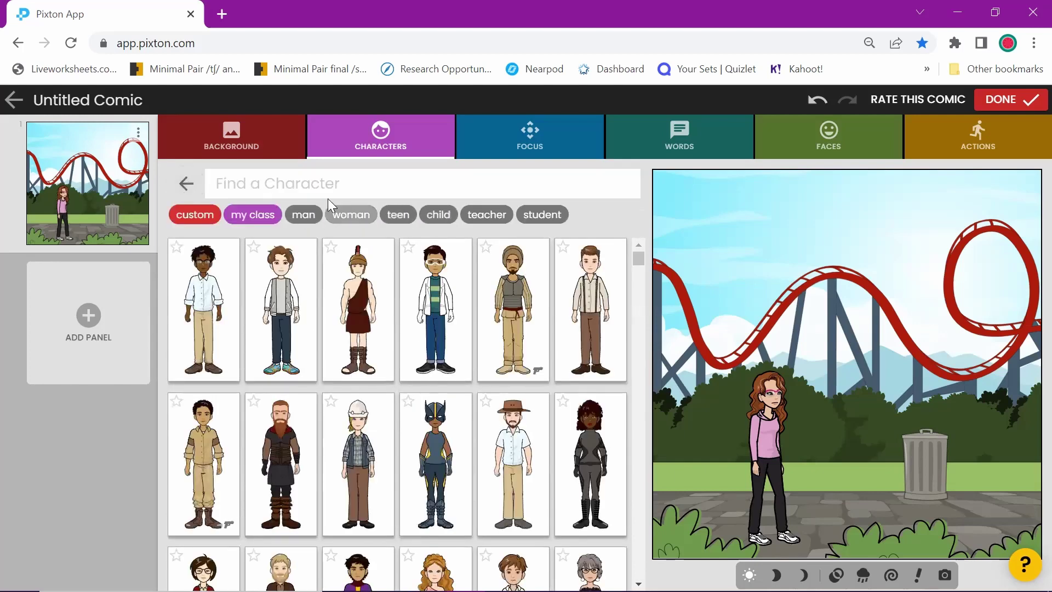
- Search the character library for greek
left_click(314, 184)
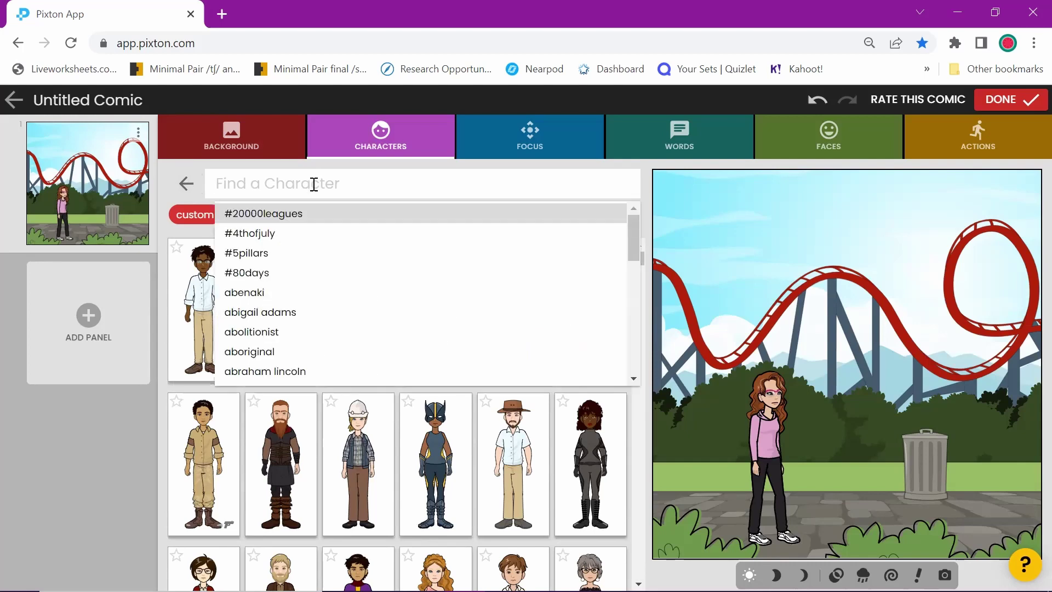
type("greek")
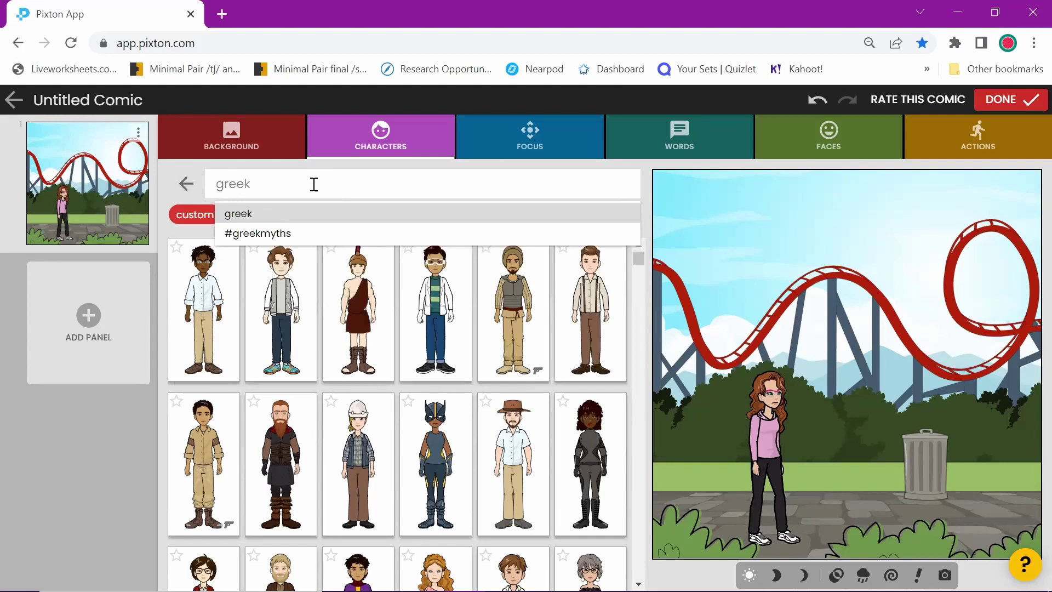
key("Return")
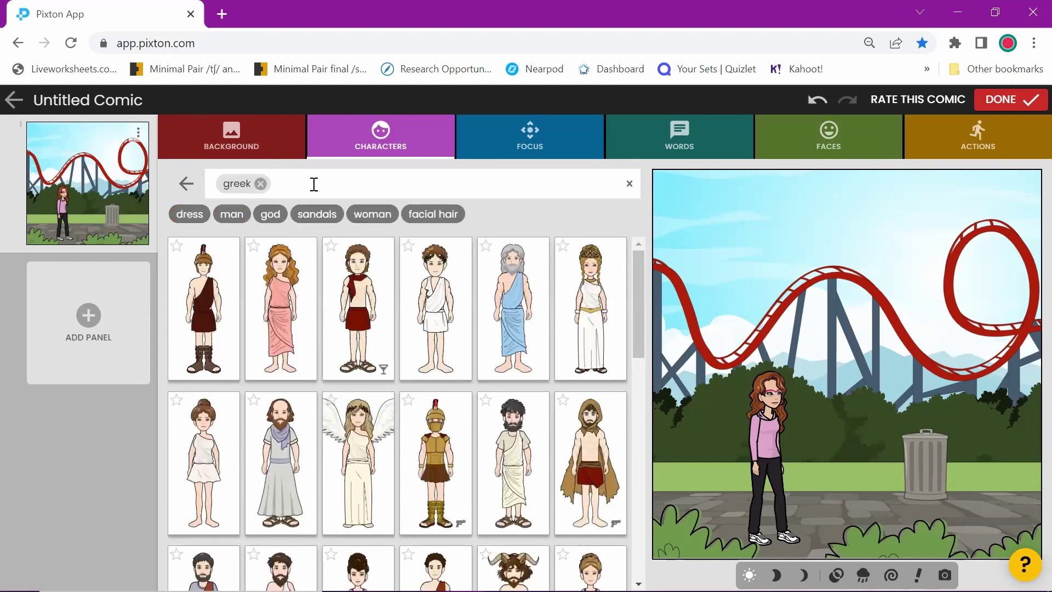
- Replace the greek character filter with #amusementpark and add the fox mascot in the purple jacket to the panel
type("#")
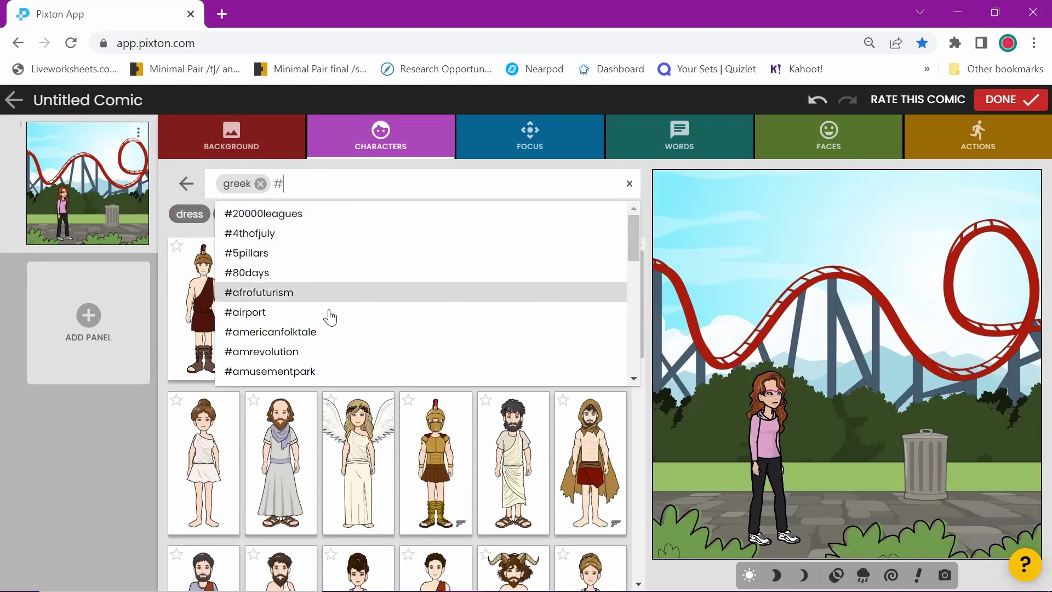
left_click(314, 372)
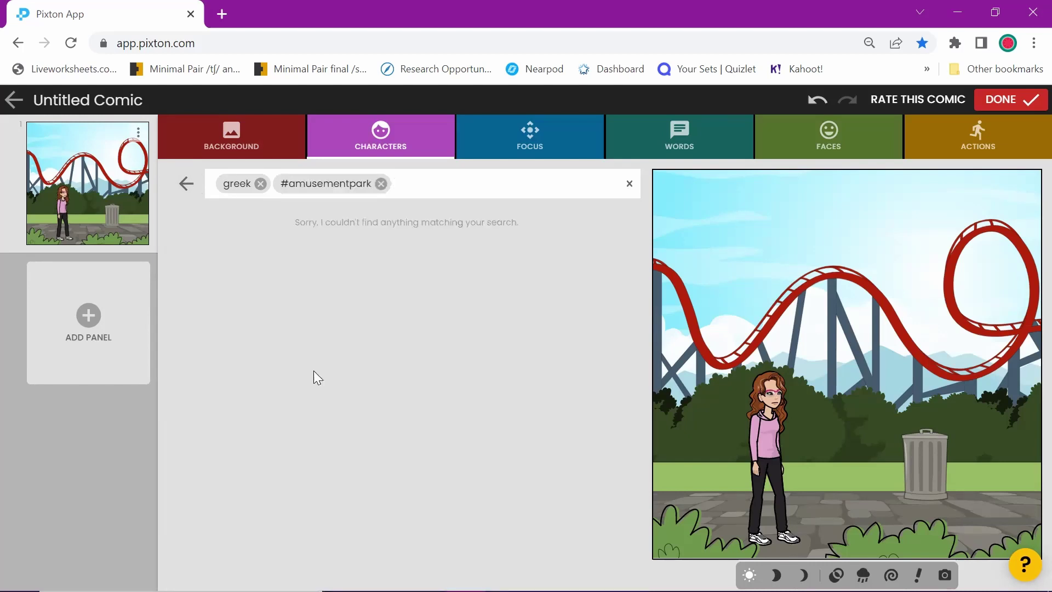
left_click(261, 183)
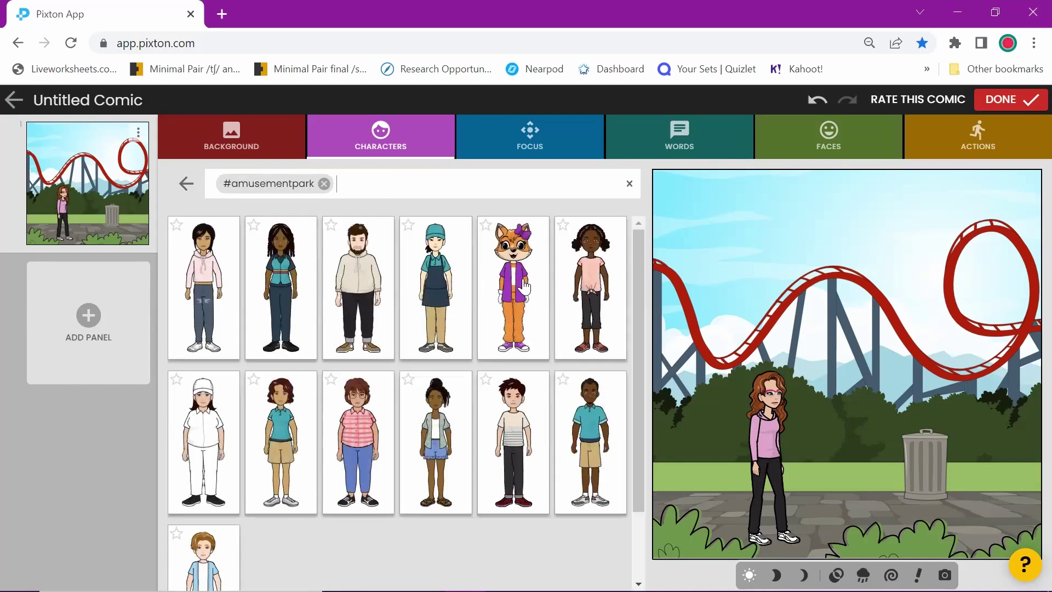
left_click(522, 282)
- Change the outfit of the woman in the pink sweater to the long pink dress
left_click(505, 197)
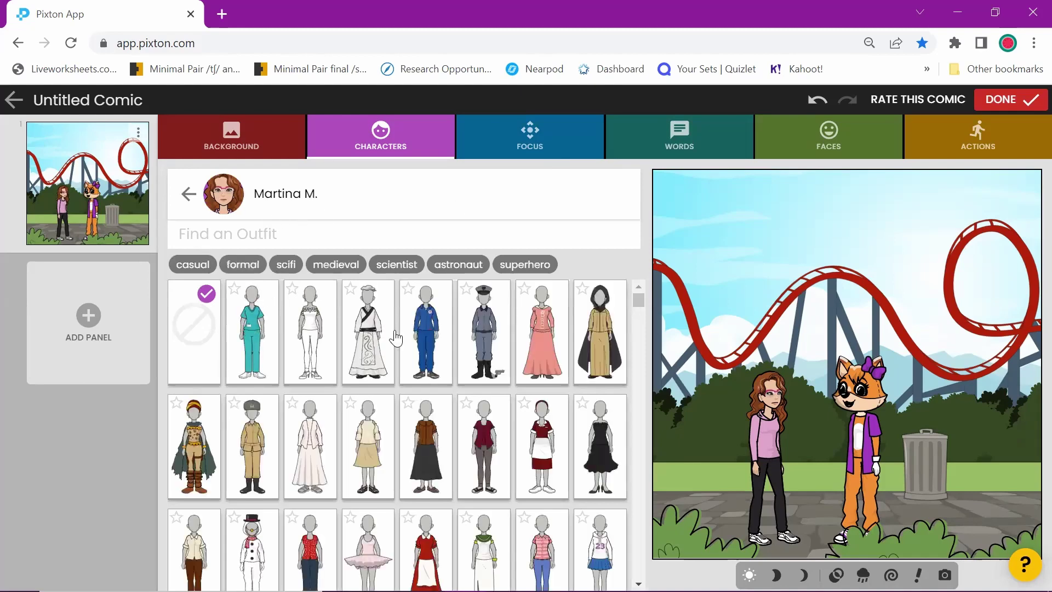
left_click(540, 338)
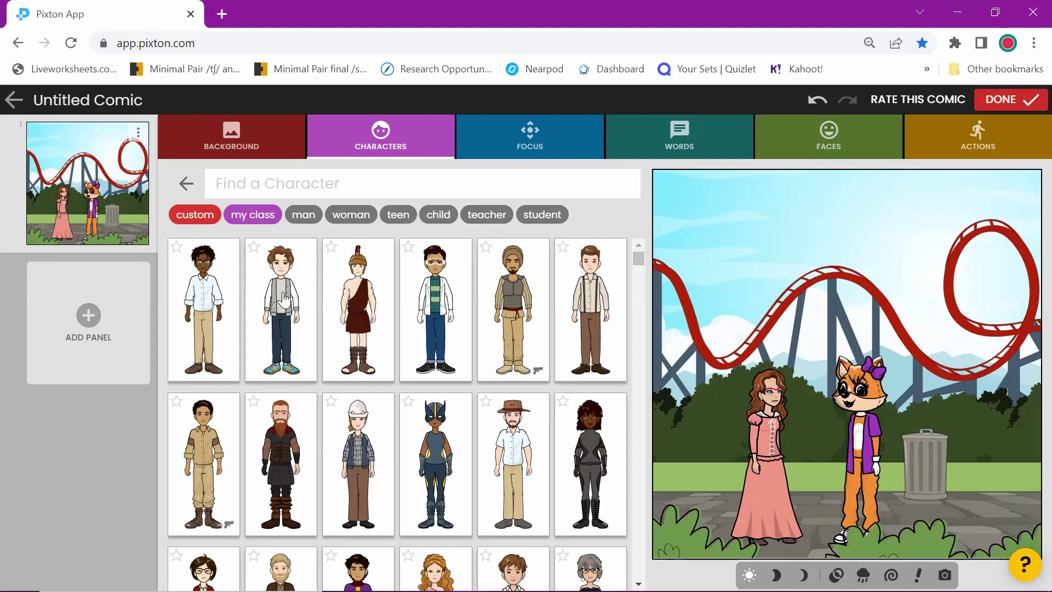
- Add the brown-haired boy in the grey vest to the panel and dress him in the blue jacket and shorts outfit
left_click(284, 296)
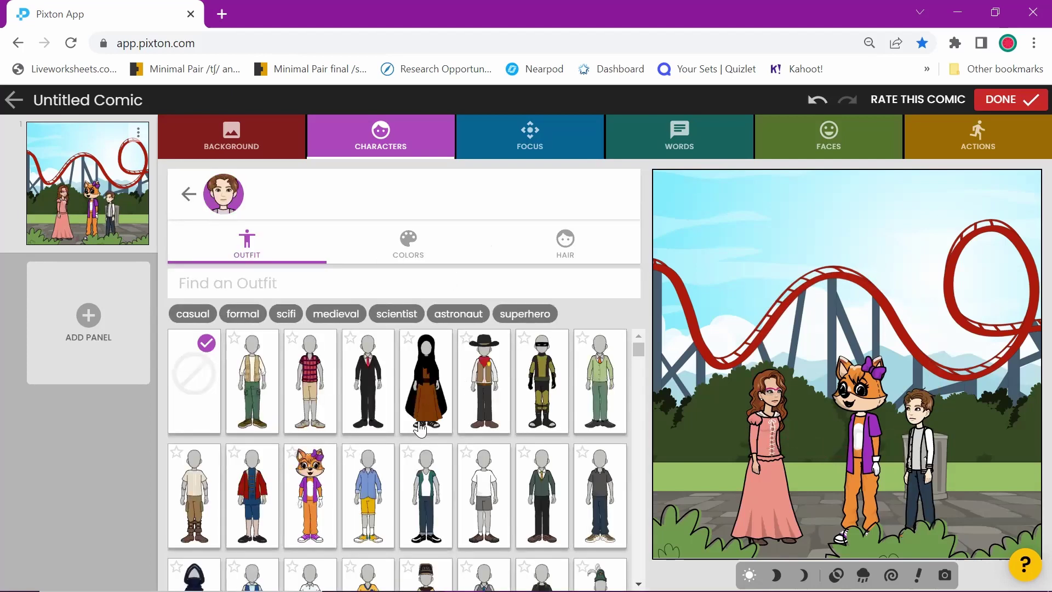
left_click(372, 493)
- Give the boy the all-yellow color scheme and a spiky upswept hairstyle
left_click(402, 251)
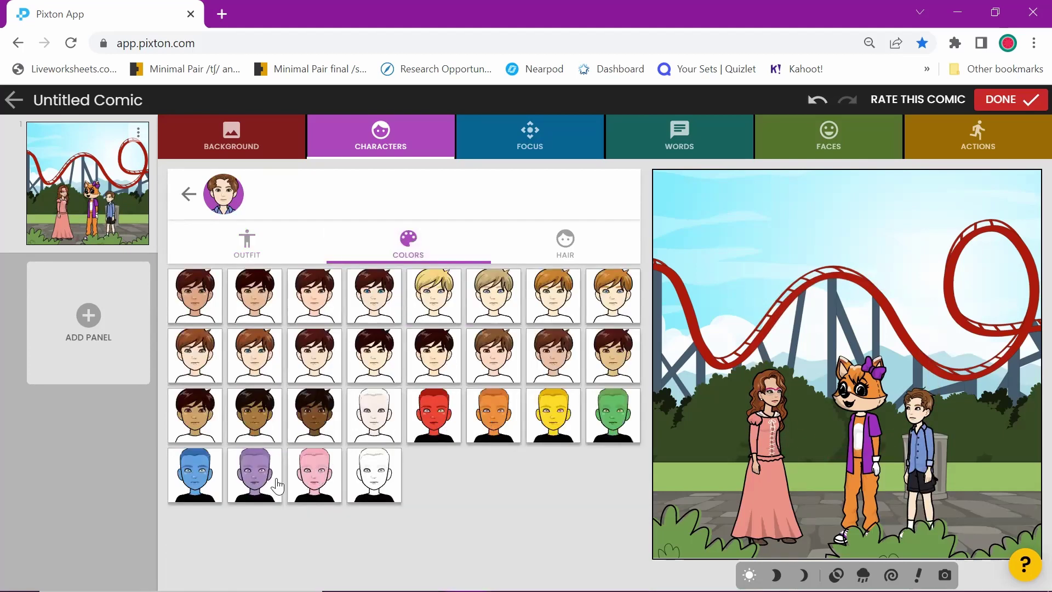
left_click(555, 406)
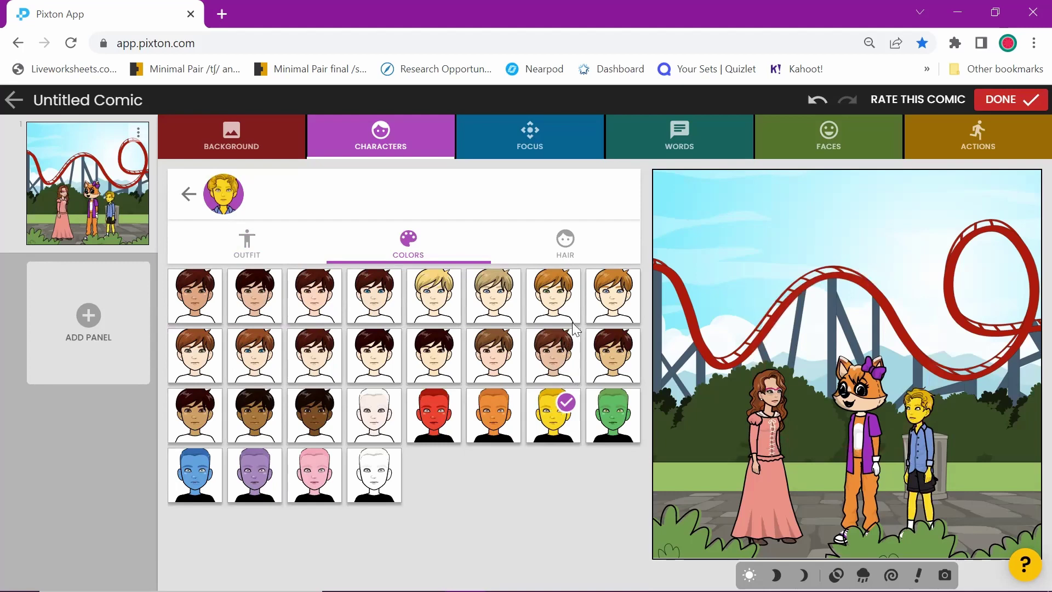
left_click(567, 251)
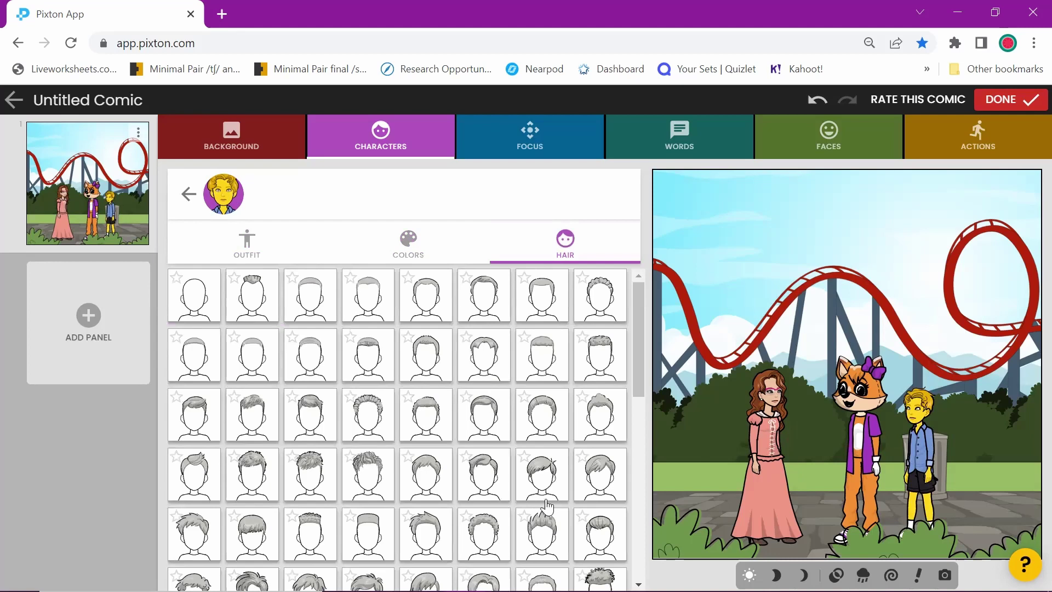
left_click(545, 530)
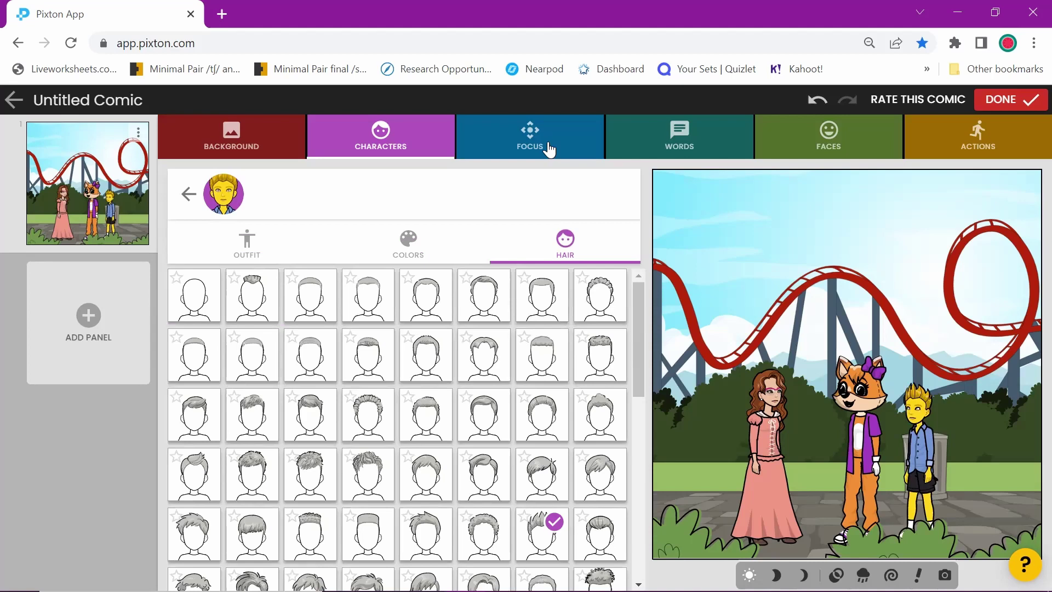
- Give the yellow boy the pose with both arms raised, and filter his available actions by walking and sneaking
left_click(943, 140)
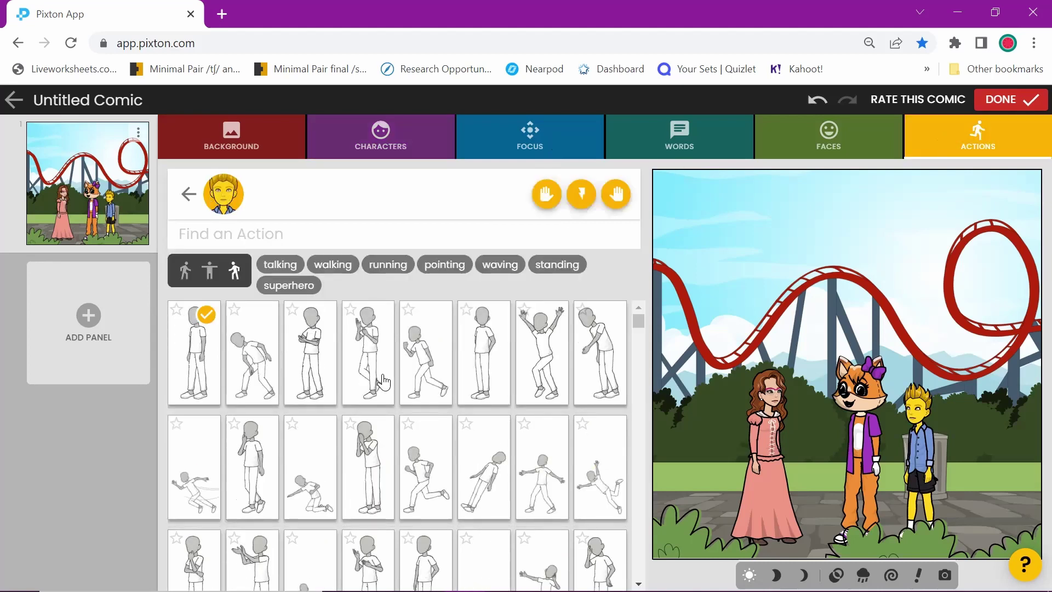
left_click(537, 362)
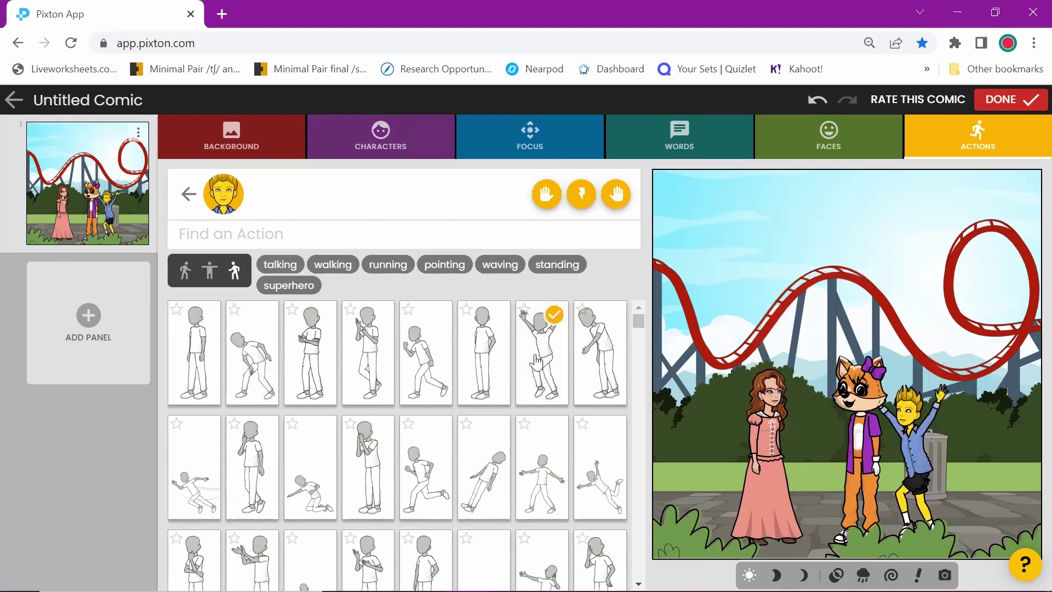
left_click(333, 265)
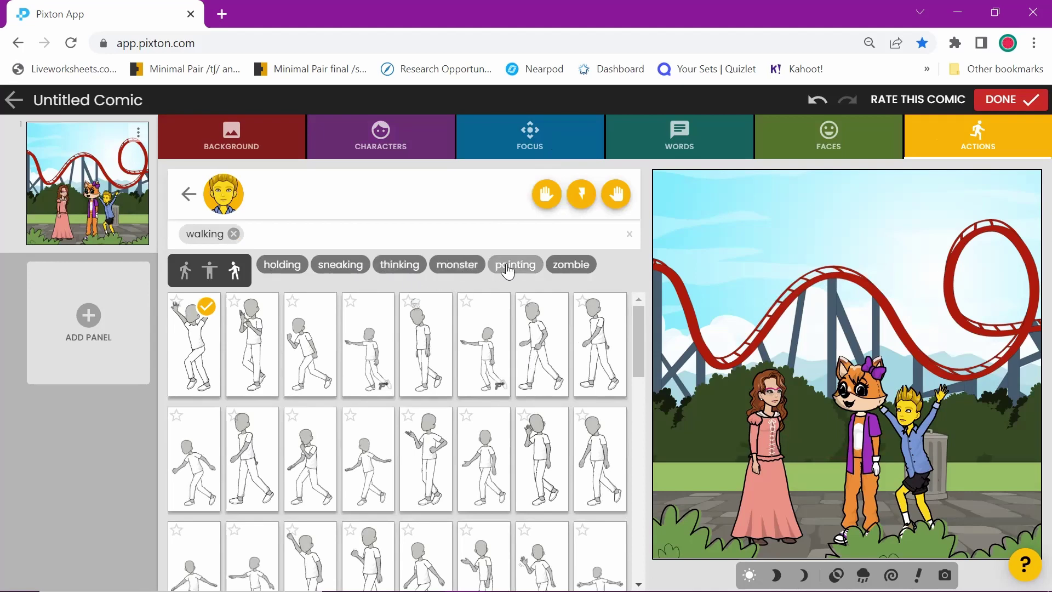
left_click(343, 266)
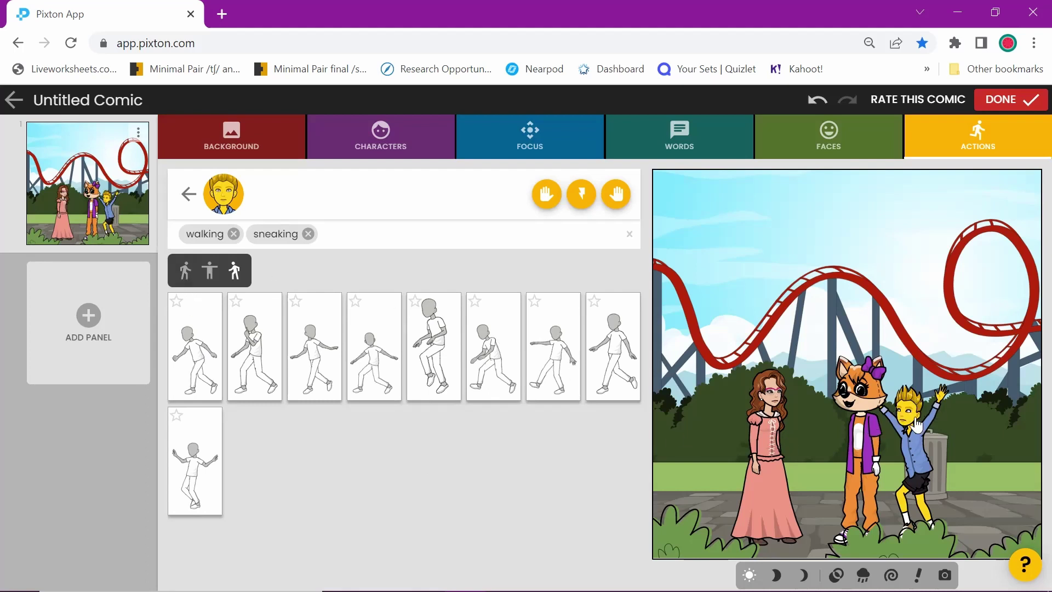
- Move the yellow boy to the far side of the trash can and raise him off the ground as if jumping
left_click_drag(911, 433, 965, 409)
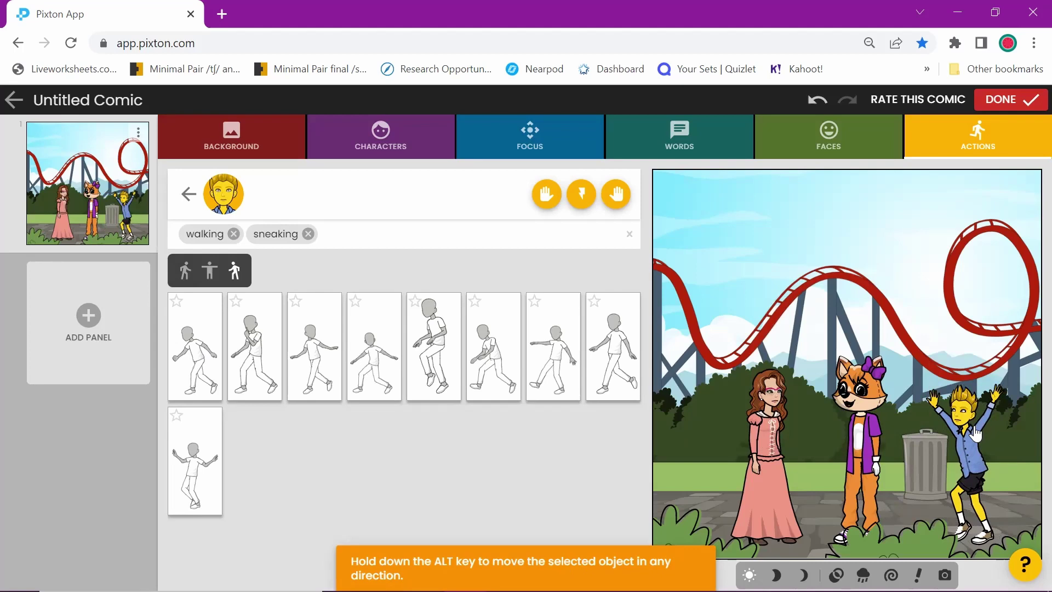
left_click_drag(968, 443, 937, 293)
left_click_drag(976, 274, 974, 396)
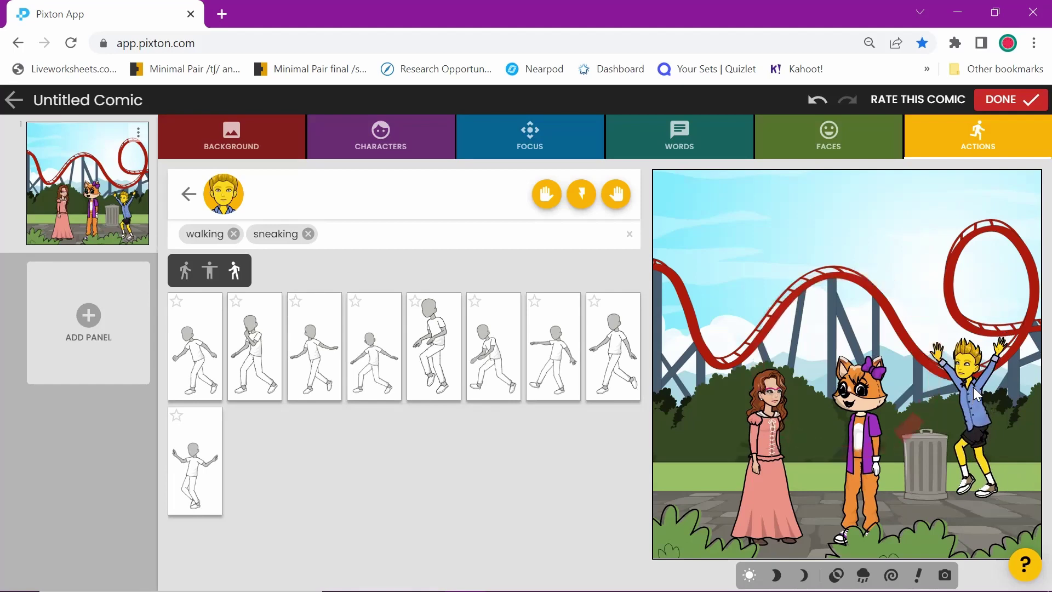
left_click_drag(974, 394, 981, 384)
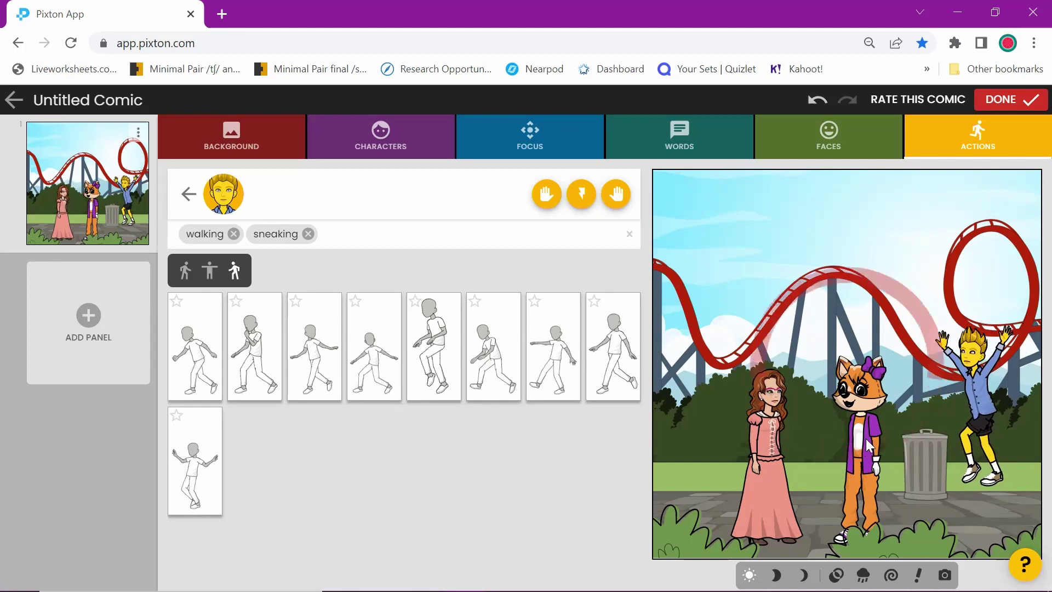
- Move the fox in front of the trash can, and give the yellow boy a wicked grin from the angry expressions
left_click_drag(866, 449, 896, 449)
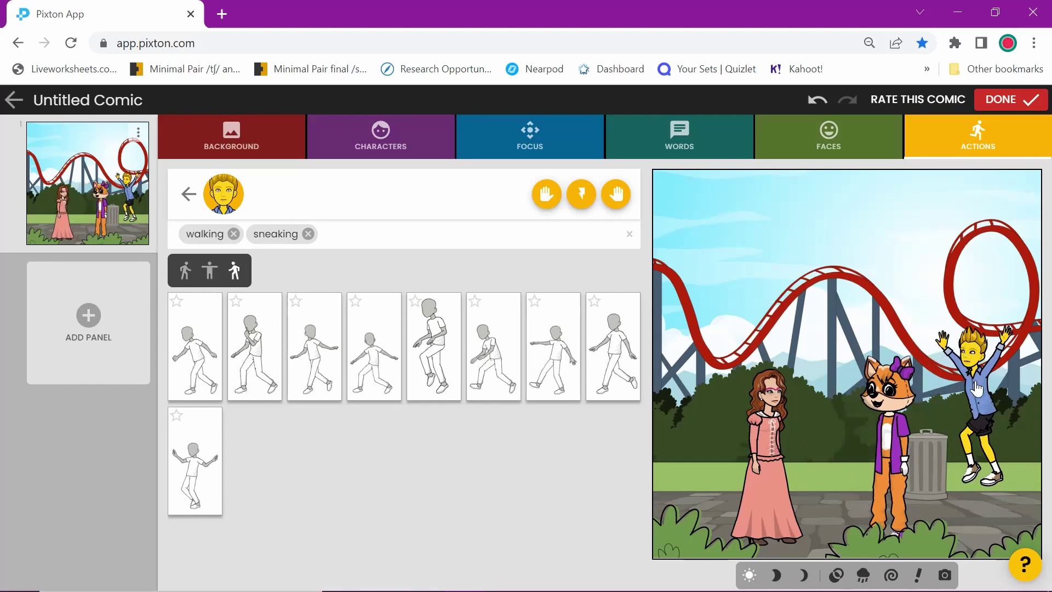
left_click(844, 137)
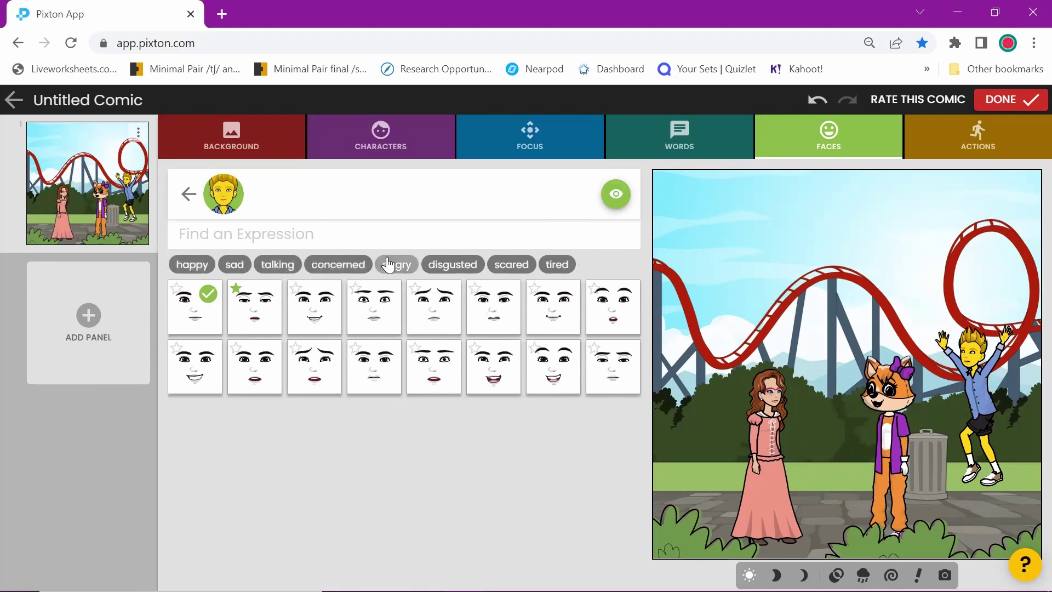
left_click(406, 267)
left_click(542, 448)
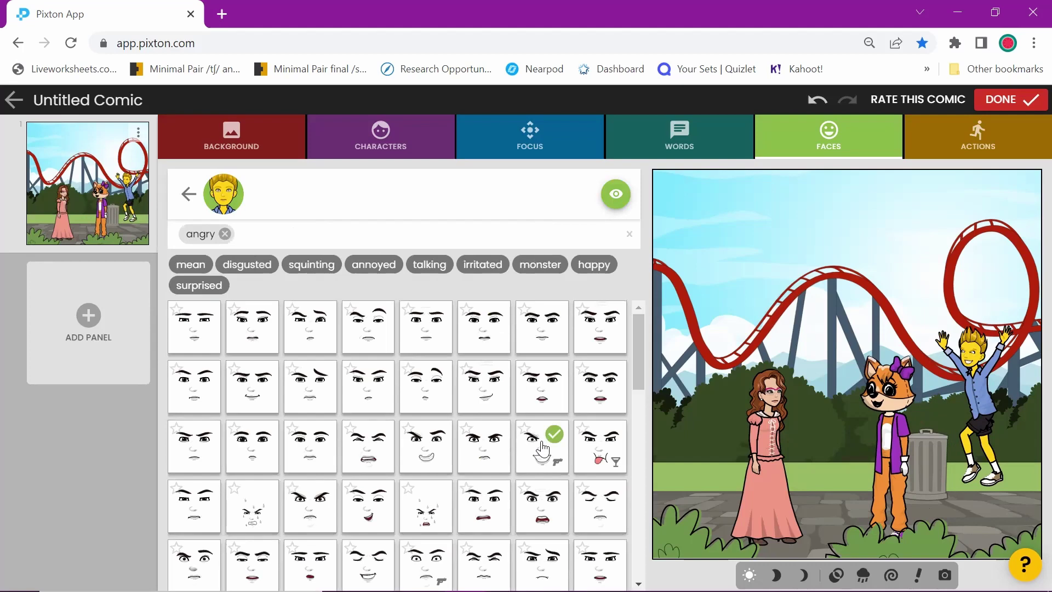
- Change the yellow boy's gaze, trying a sideways look and settling on eyes looking down
left_click(616, 195)
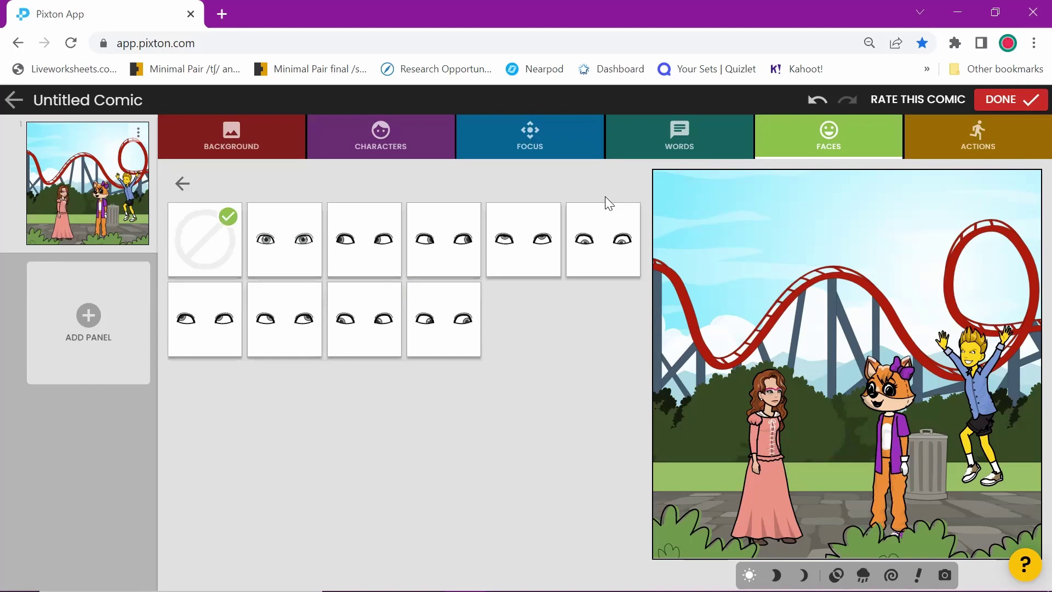
left_click(389, 250)
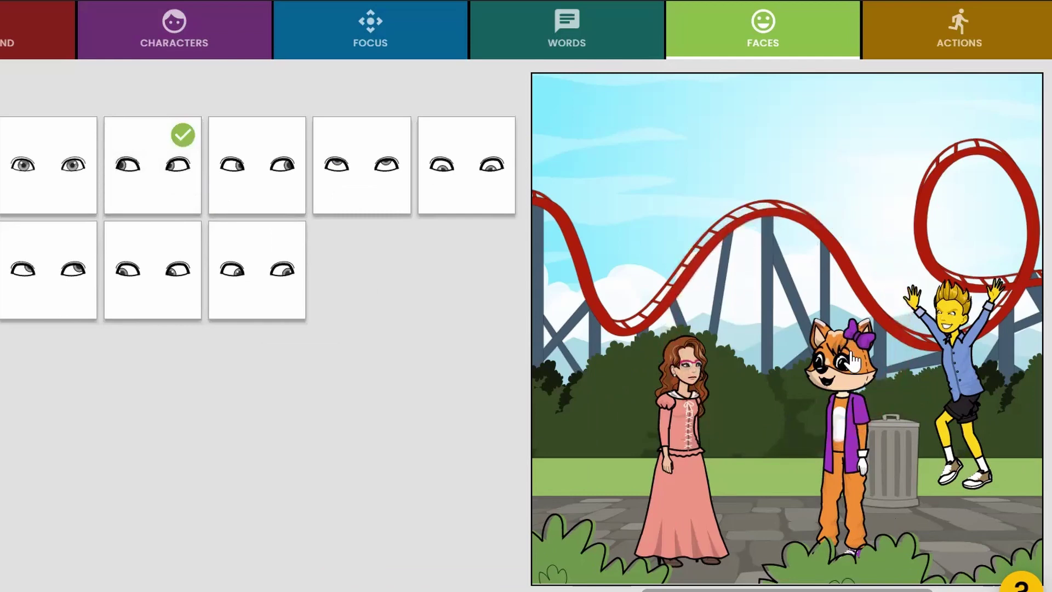
left_click(442, 166)
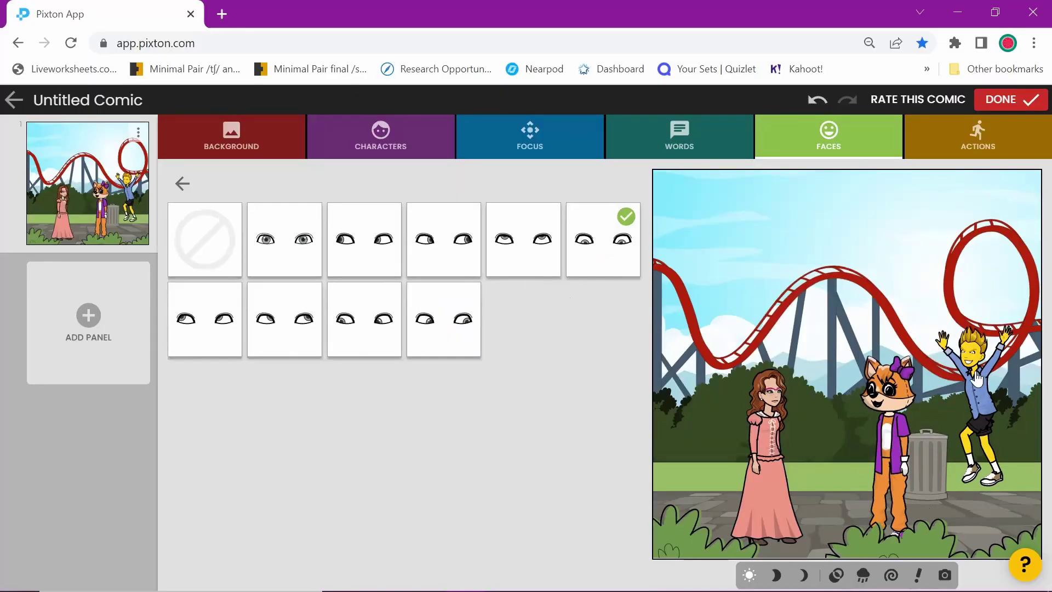
- Give the woman in the pink dress a worried face with a wavy mouth from the concerned expressions
left_click(771, 448)
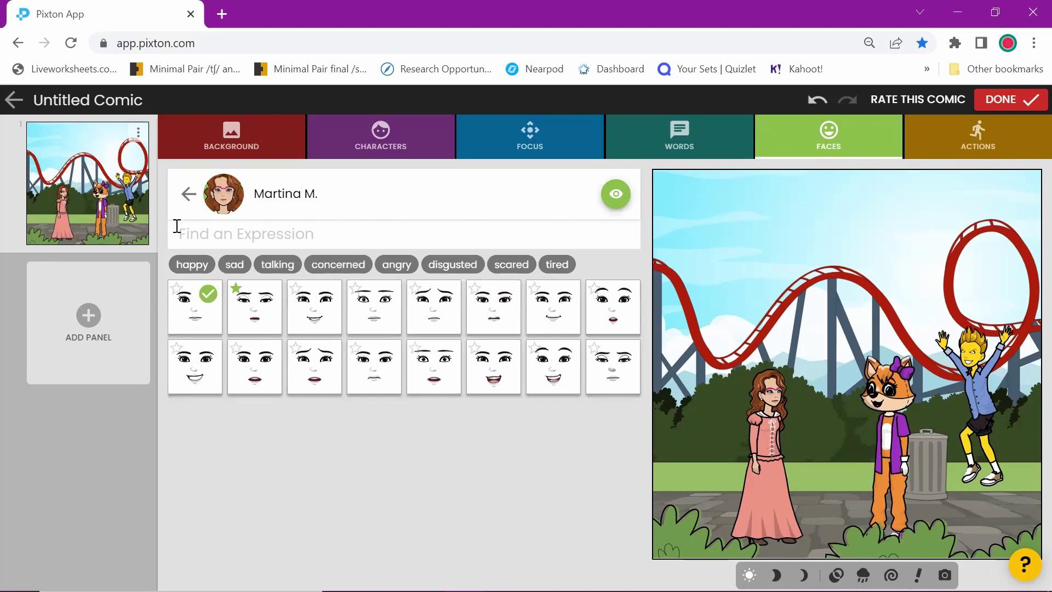
left_click(188, 195)
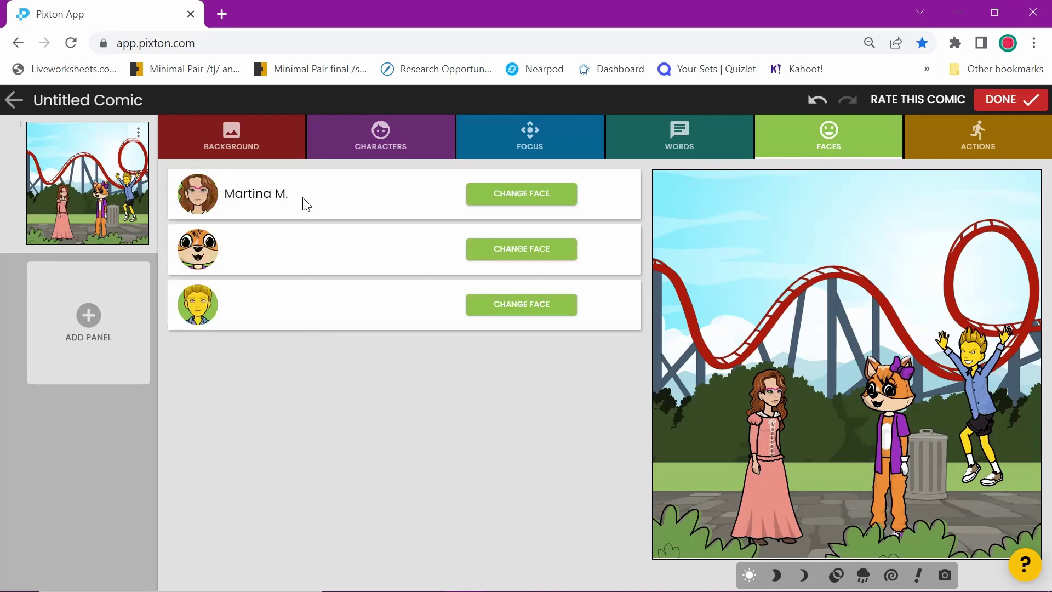
left_click(531, 196)
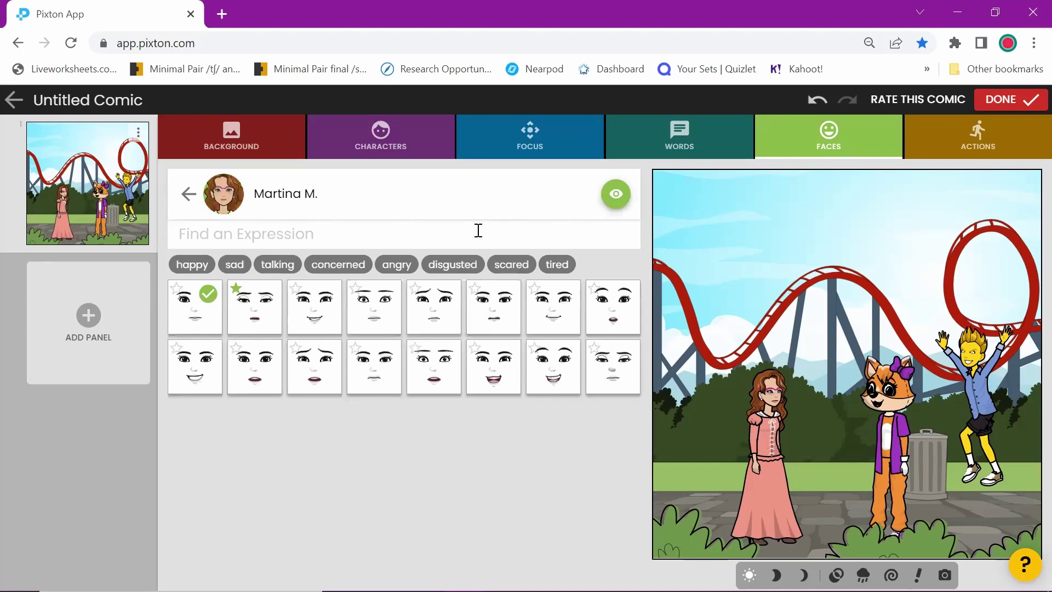
left_click(334, 266)
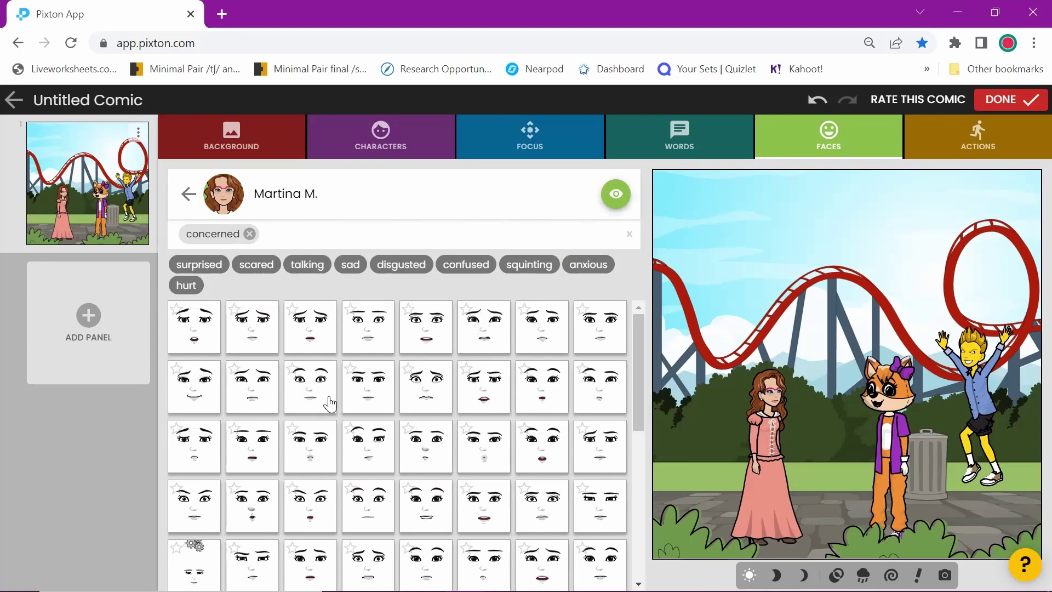
left_click(418, 393)
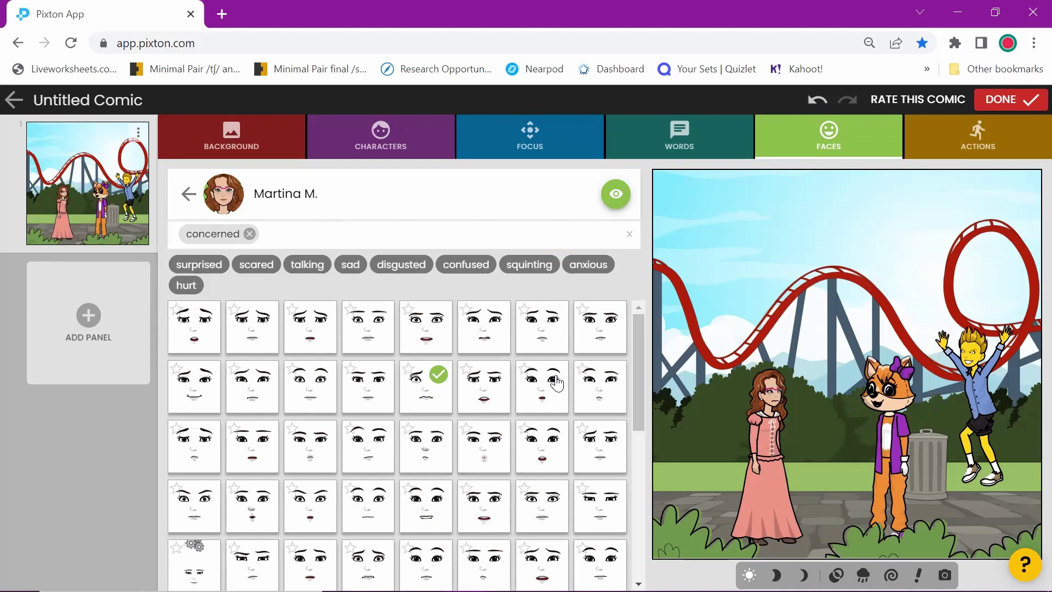
- Filter the woman's actions by pointing and try a raised-finger pose facing both directions
left_click(952, 140)
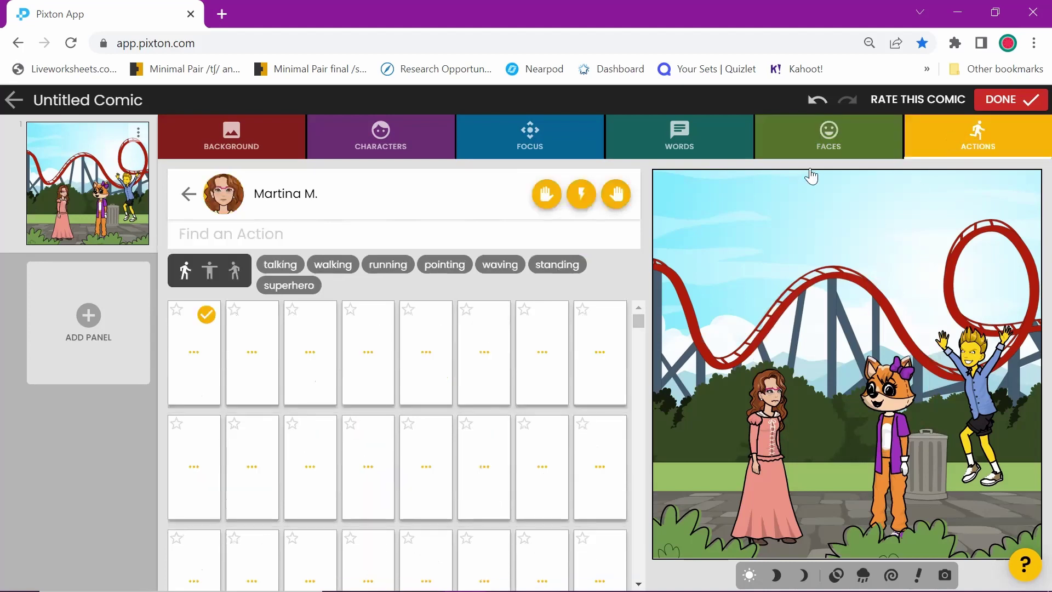
left_click(444, 265)
scroll(301, 493, "down", 2)
left_click(301, 502)
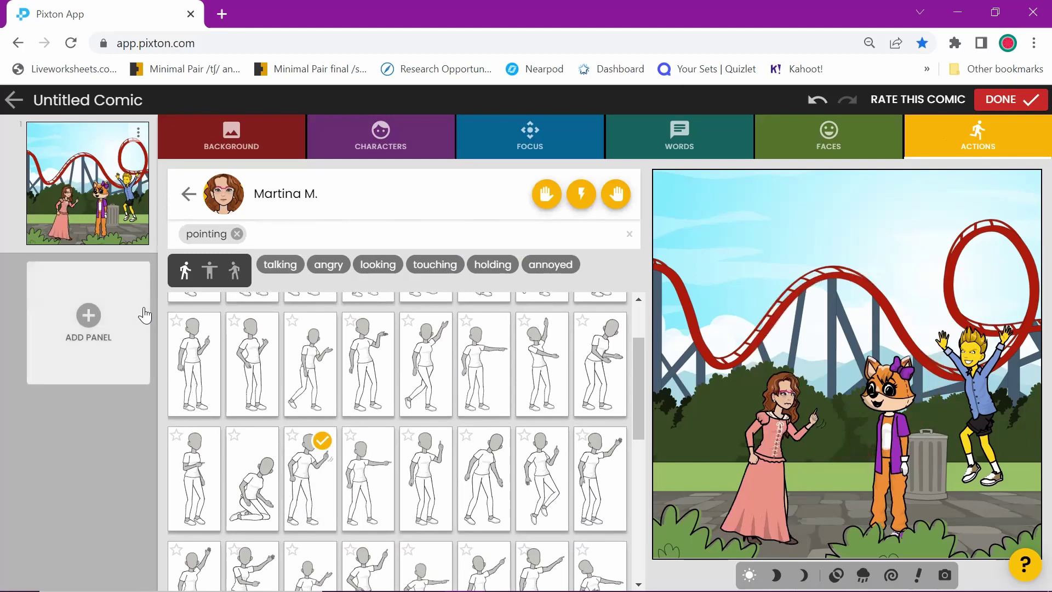
left_click(234, 274)
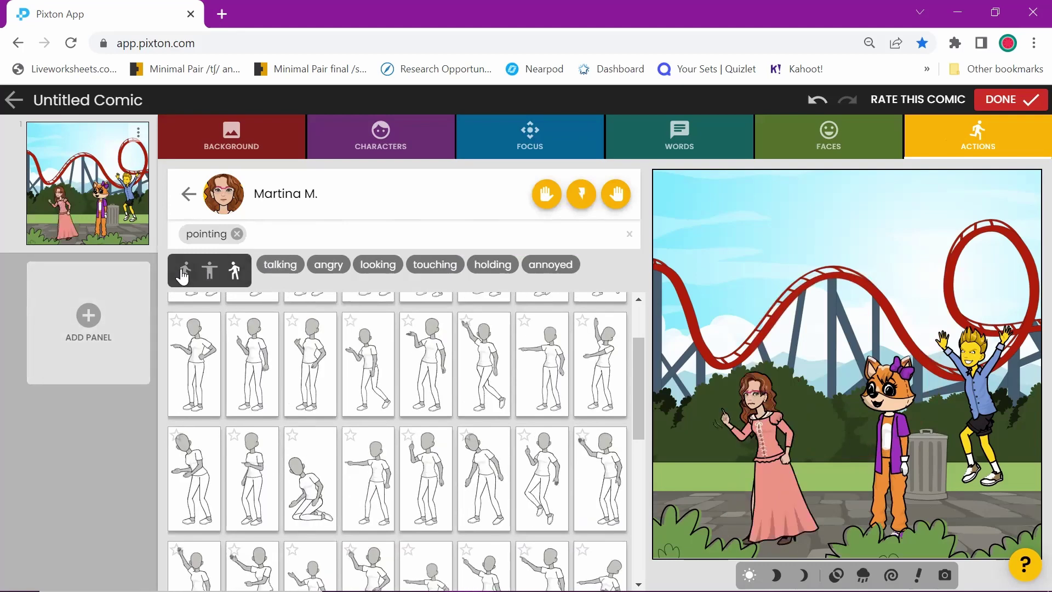
left_click(186, 270)
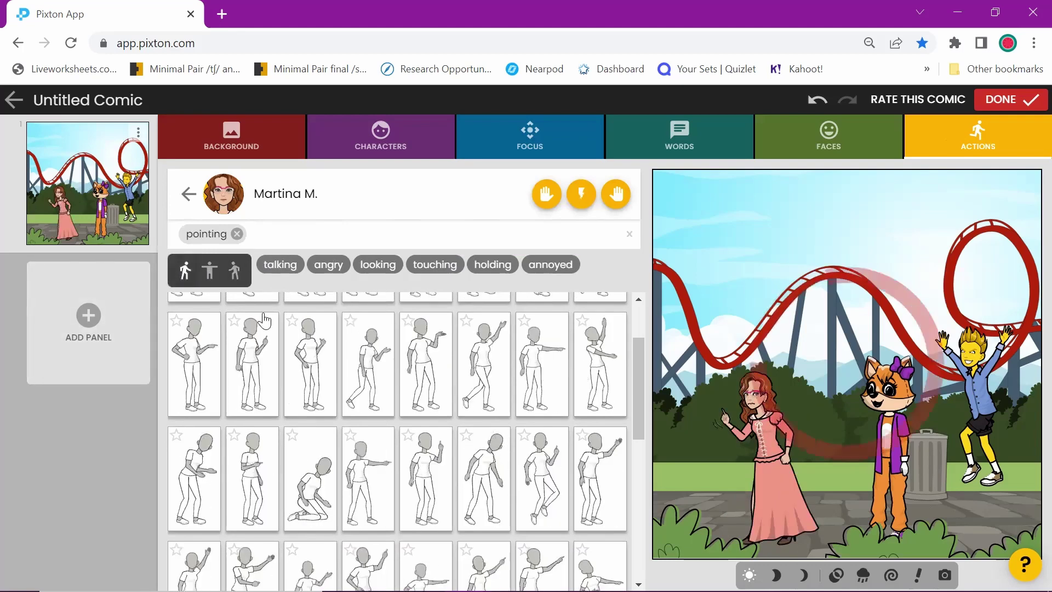
- Give the woman the standing pointing pose with one arm stretched out toward the fox
scroll(420, 490, "down", 2)
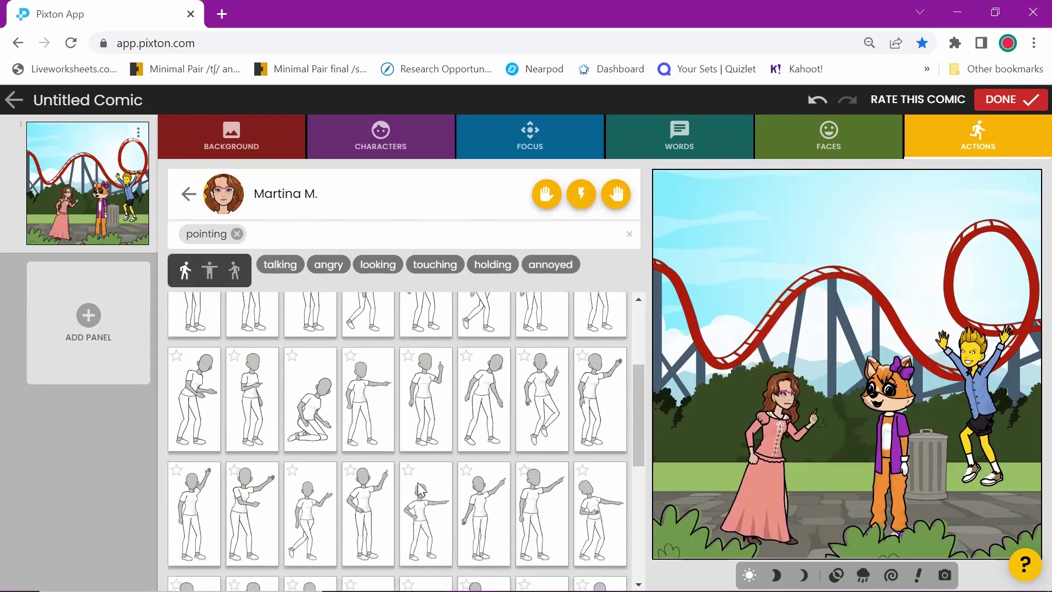
scroll(419, 490, "down", 1)
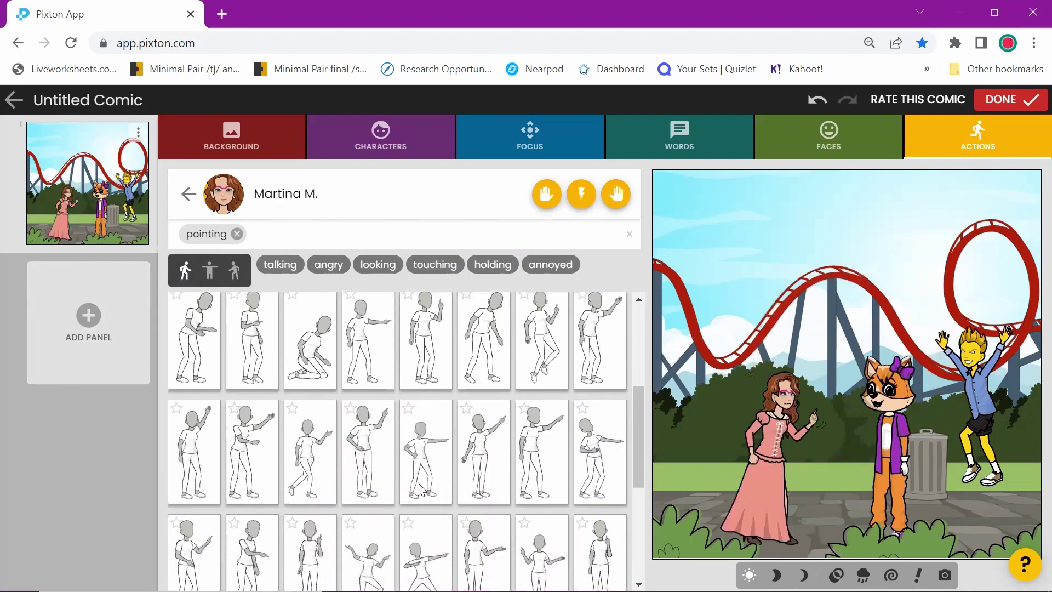
left_click(538, 437)
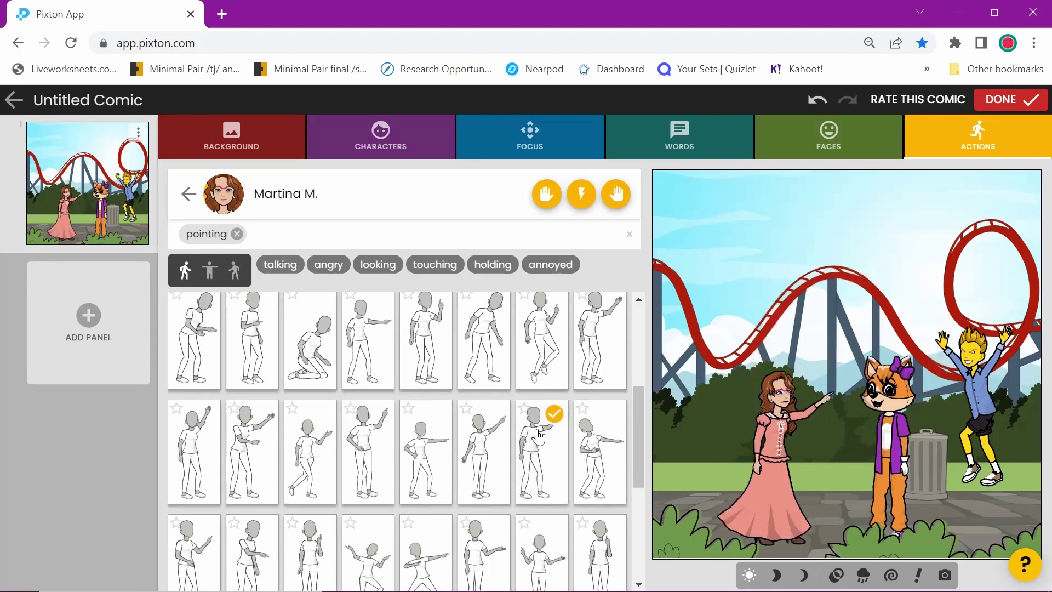
- Put a smartphone in the woman's pointing hand and another in her lowered hand
left_click(547, 194)
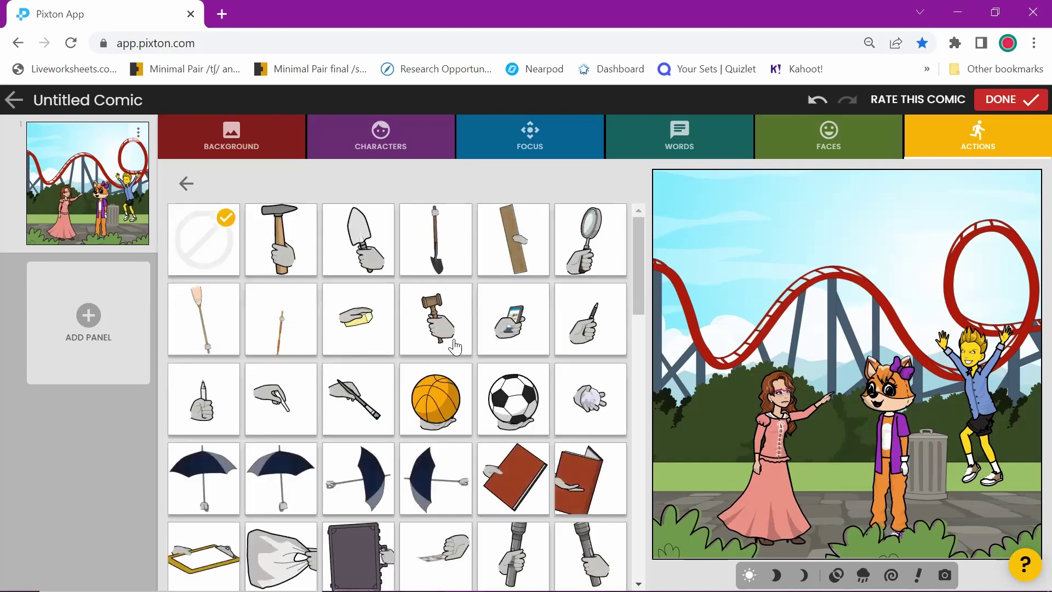
scroll(457, 396, "down", 6)
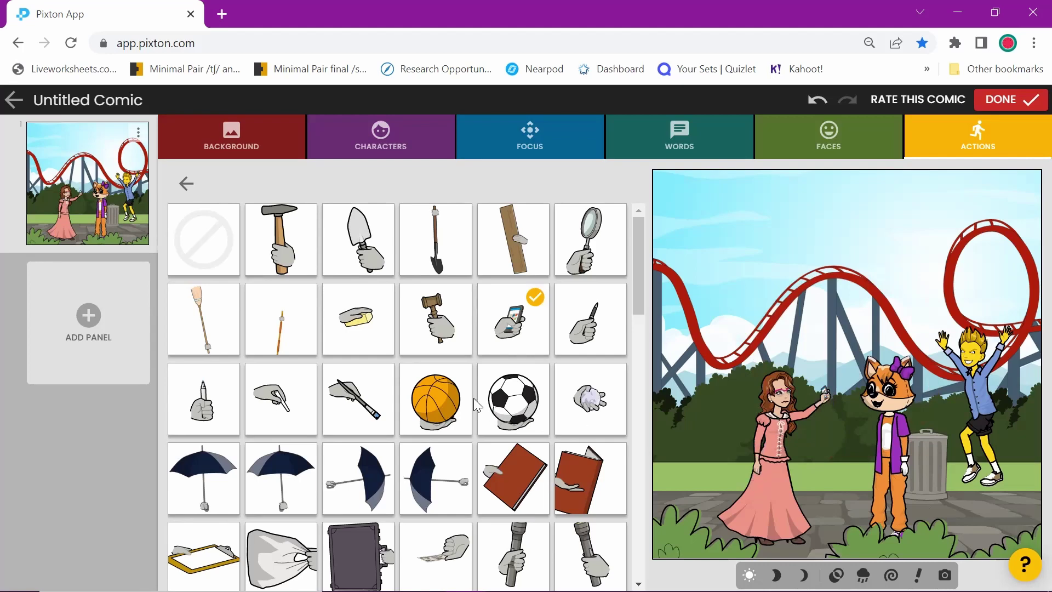
left_click(186, 183)
left_click(616, 194)
left_click(527, 323)
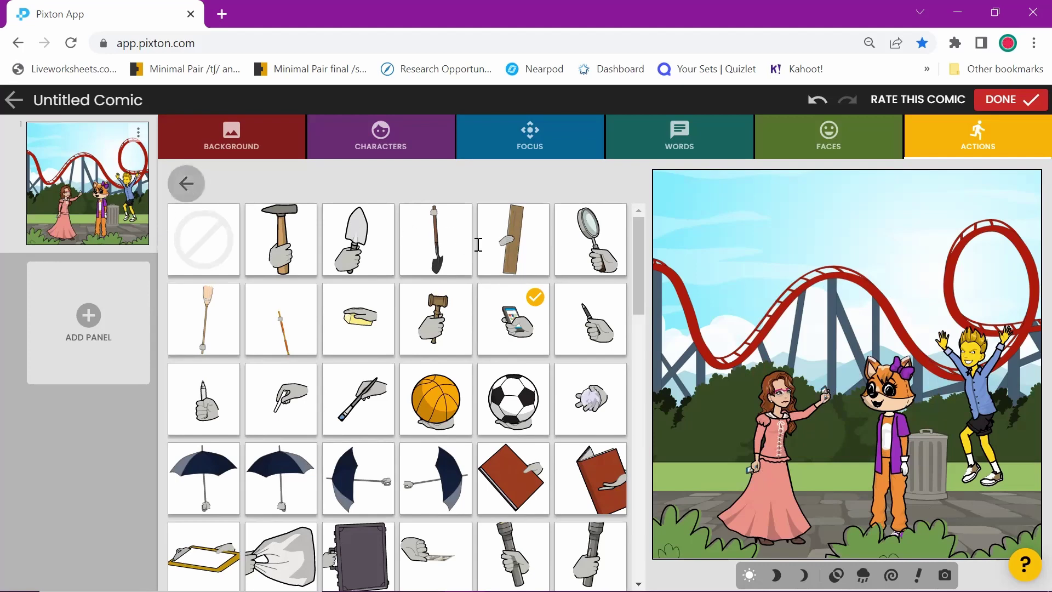
- Remove the smartphone from the woman's pointing hand
left_click(186, 183)
left_click(545, 197)
left_click(203, 240)
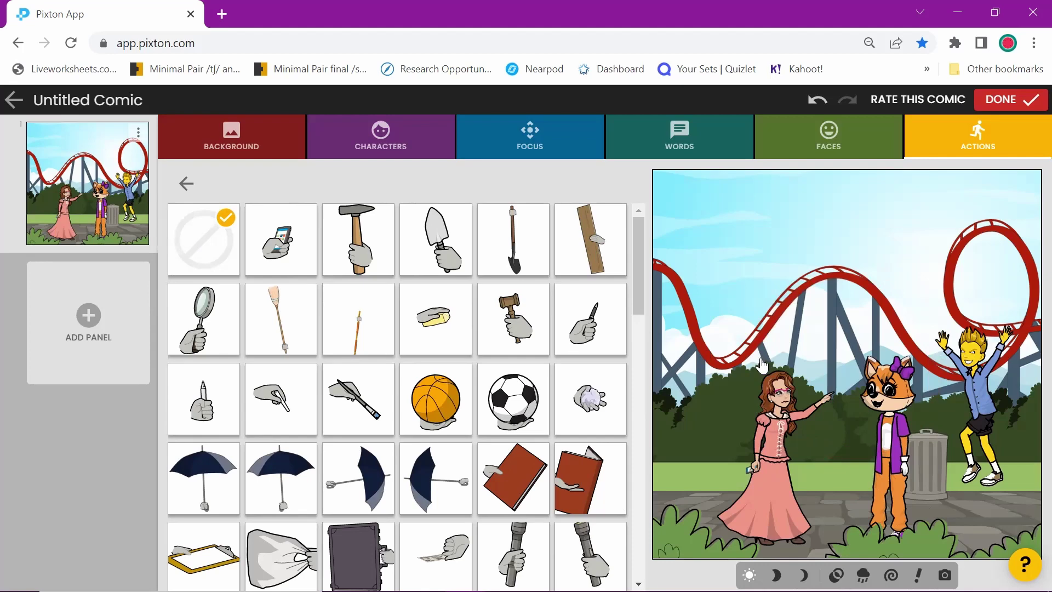
- Give the fox a talking pose with one palm held out and the other hand on the hip, and open its facial expressions
left_click(880, 394)
left_click(278, 265)
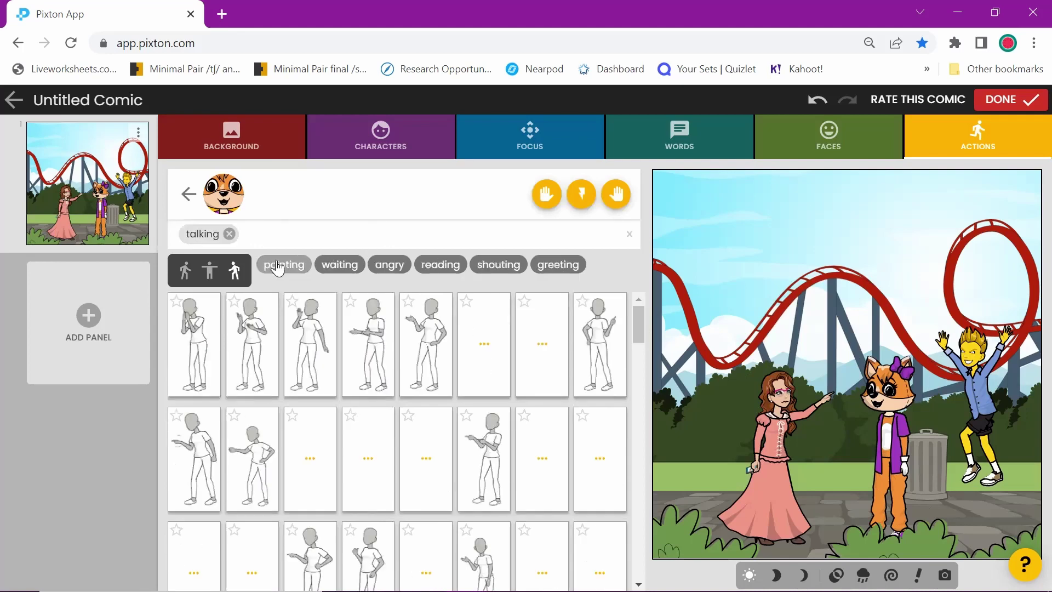
left_click(430, 356)
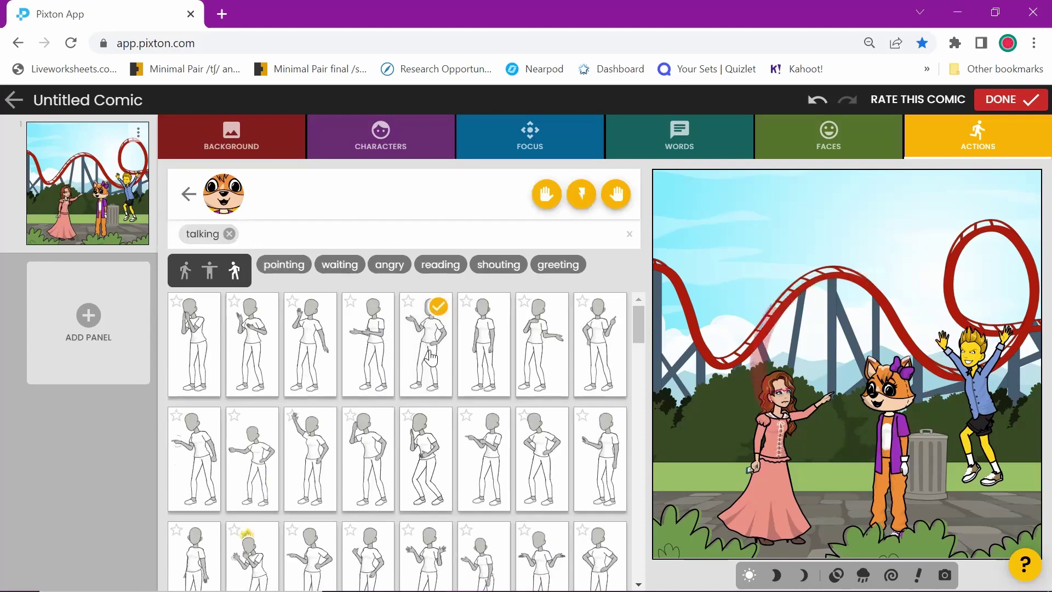
left_click(849, 146)
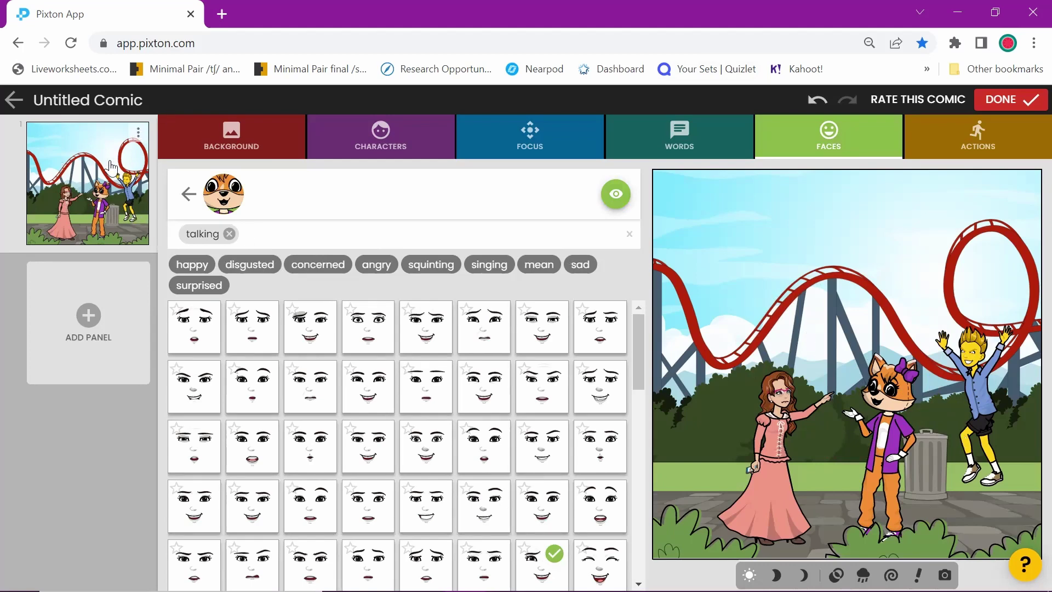
- Add a new panel to the comic, duplicate the first panel directly after it, and view the third panel
left_click(83, 317)
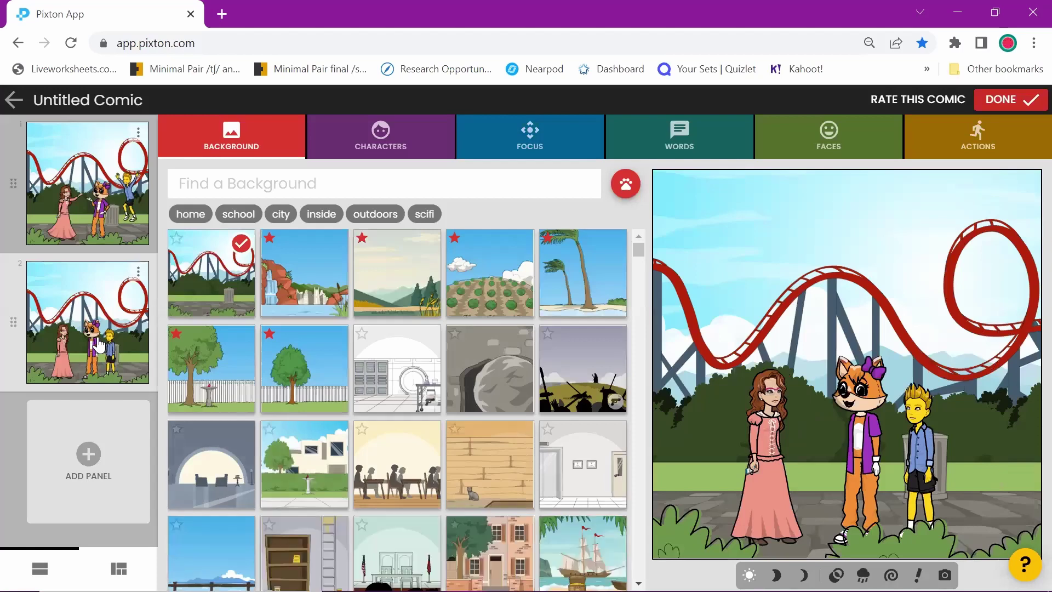
left_click(138, 134)
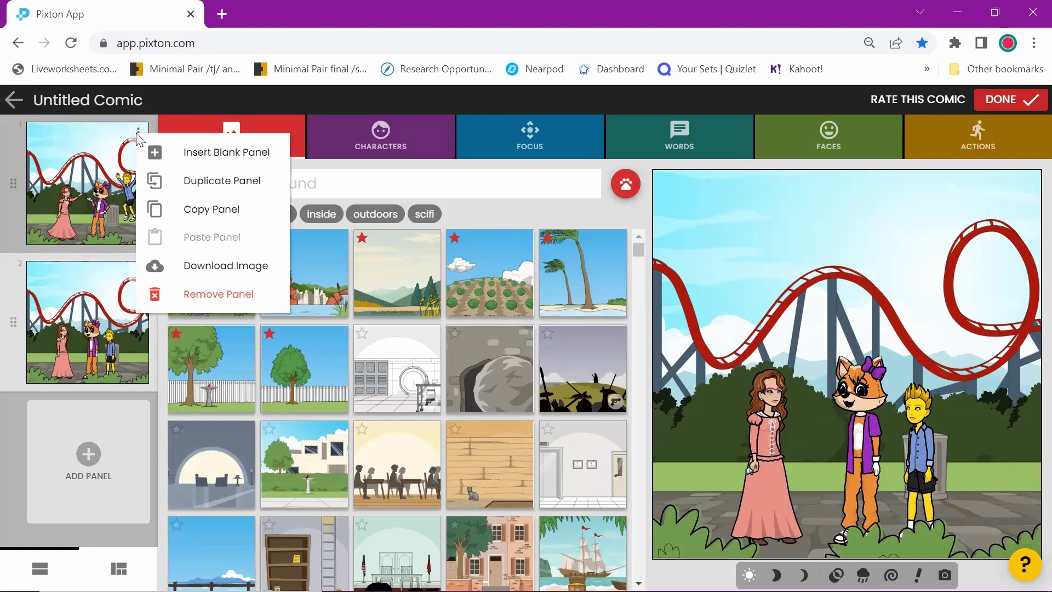
left_click(188, 184)
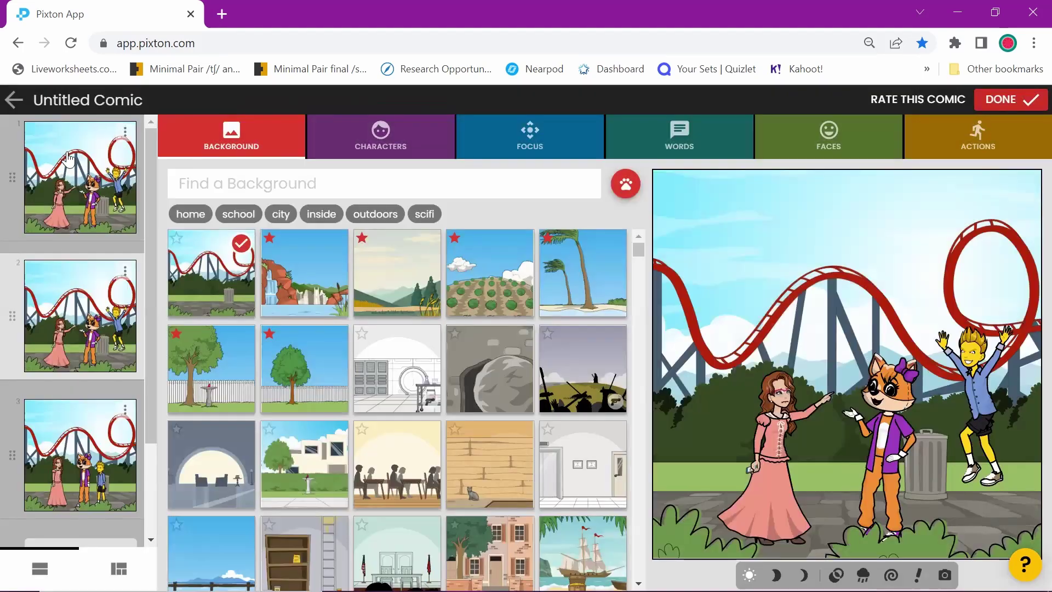
left_click(75, 467)
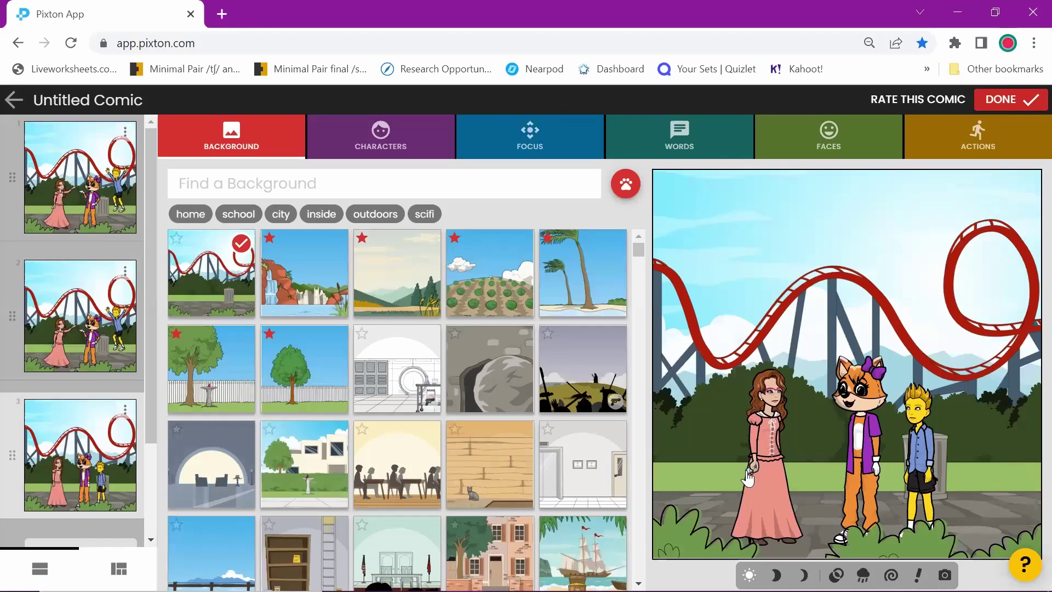
- In the second panel, give the woman in the pink dress a Shout speech bubble reading "Look out!"
left_click(680, 137)
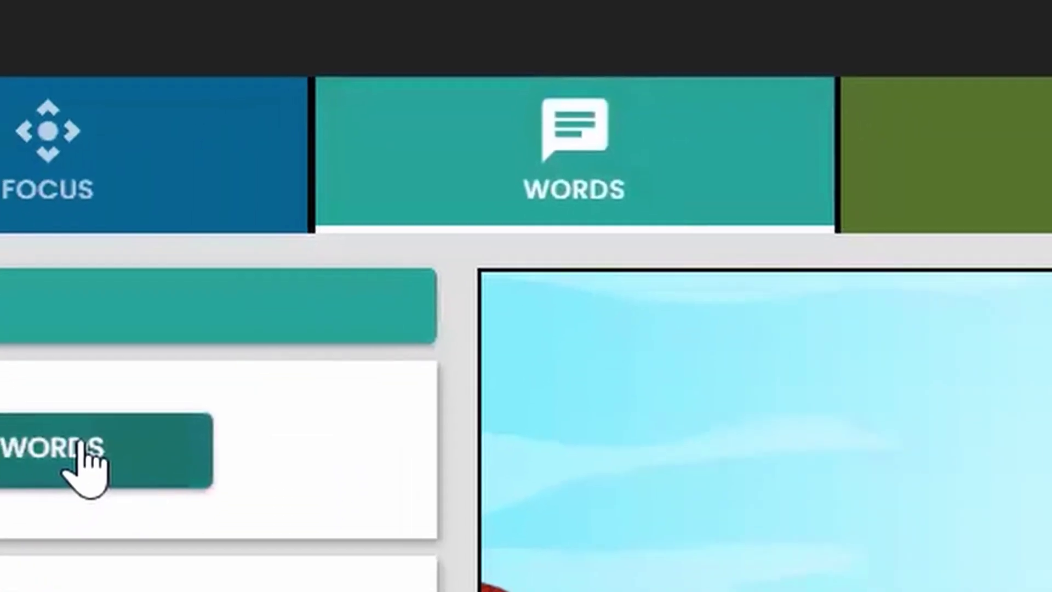
left_click(77, 454)
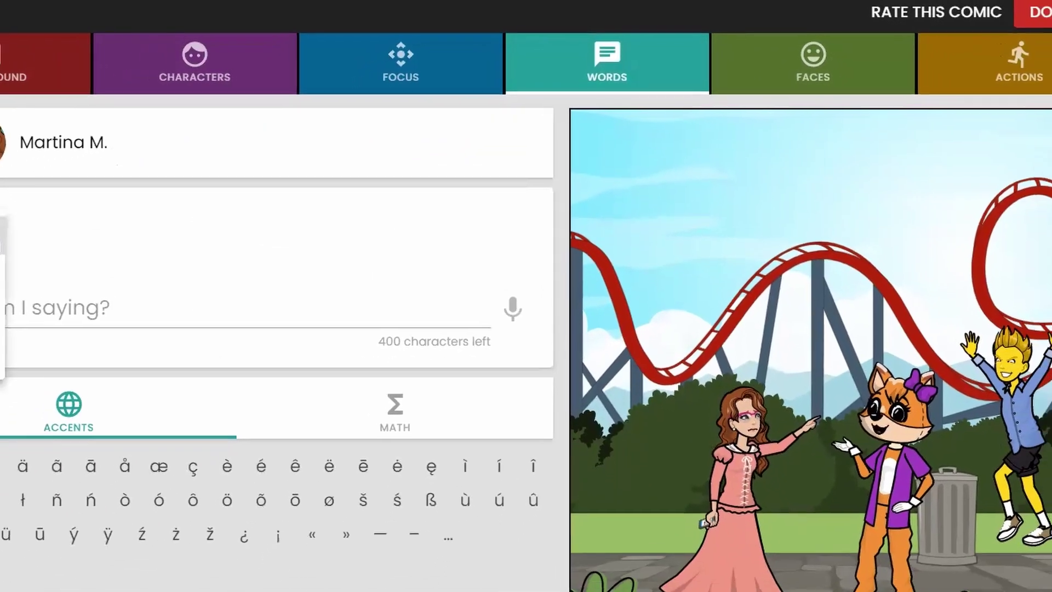
left_click(31, 223)
left_click(214, 317)
left_click(274, 307)
type("Lo")
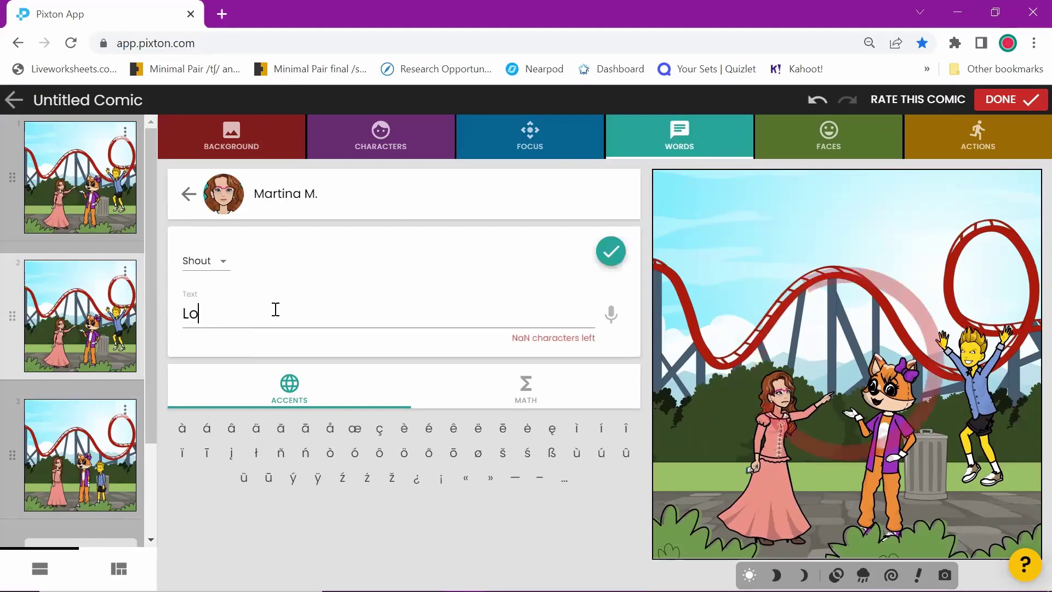
type("ok out!")
left_click(610, 252)
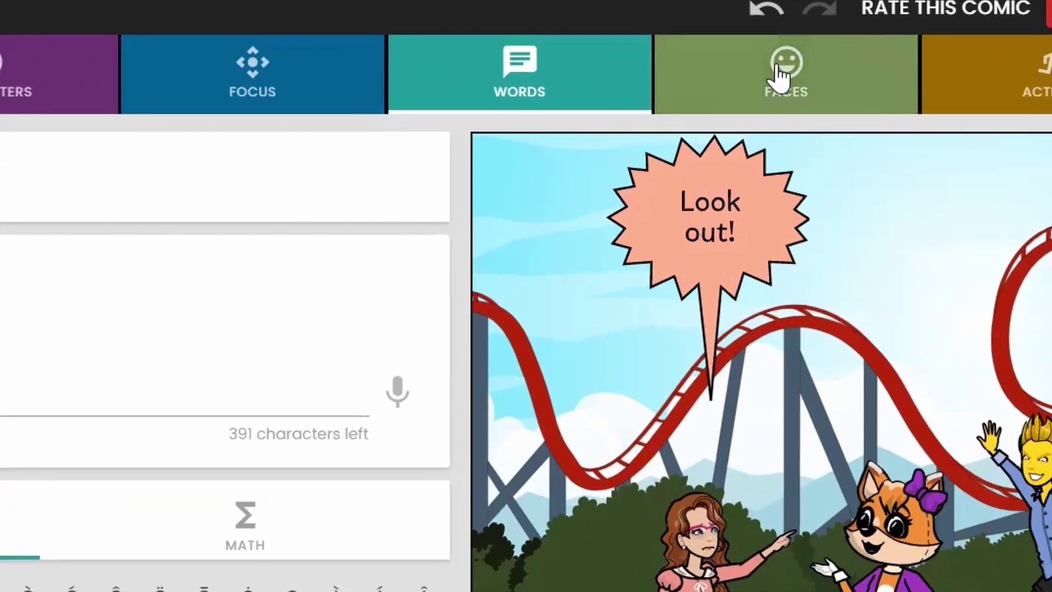
- Give the woman in the pink dress a worried, open-mouthed expression from the "concerned" faces in the second panel
left_click(790, 61)
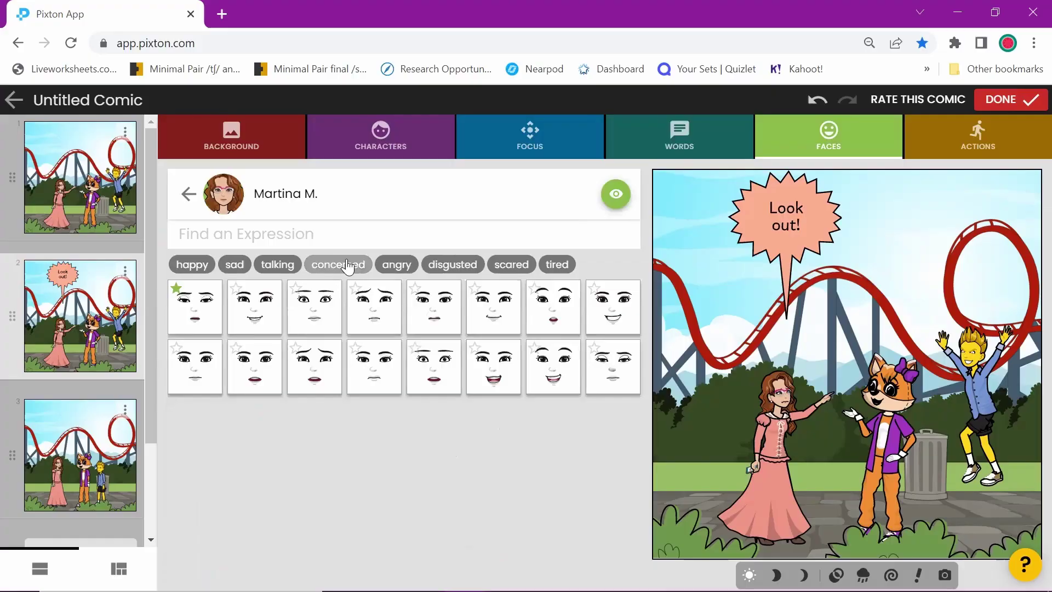
left_click(347, 265)
scroll(425, 499, "down", 5)
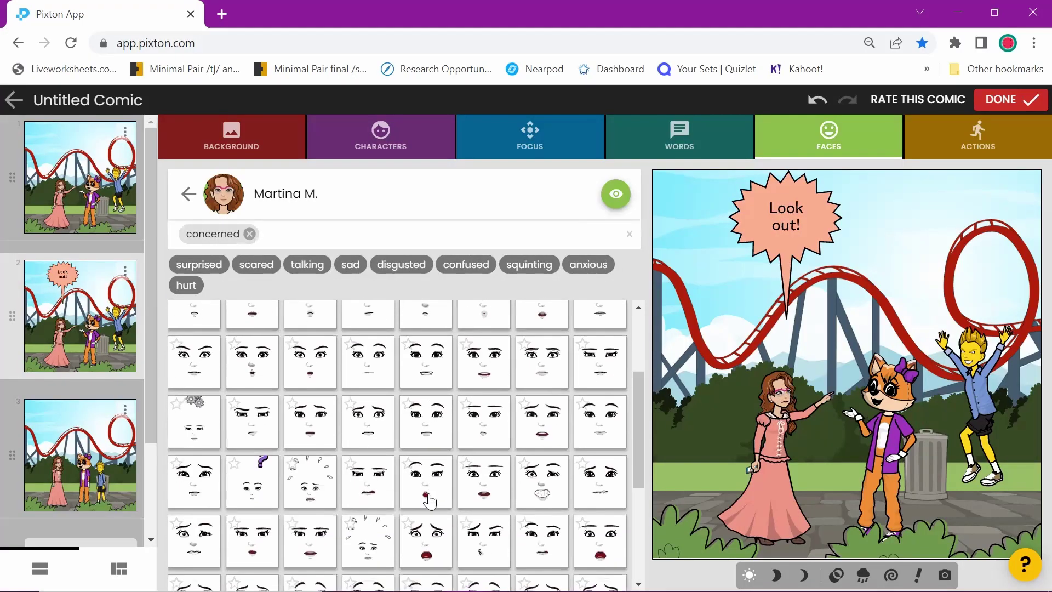
left_click(253, 541)
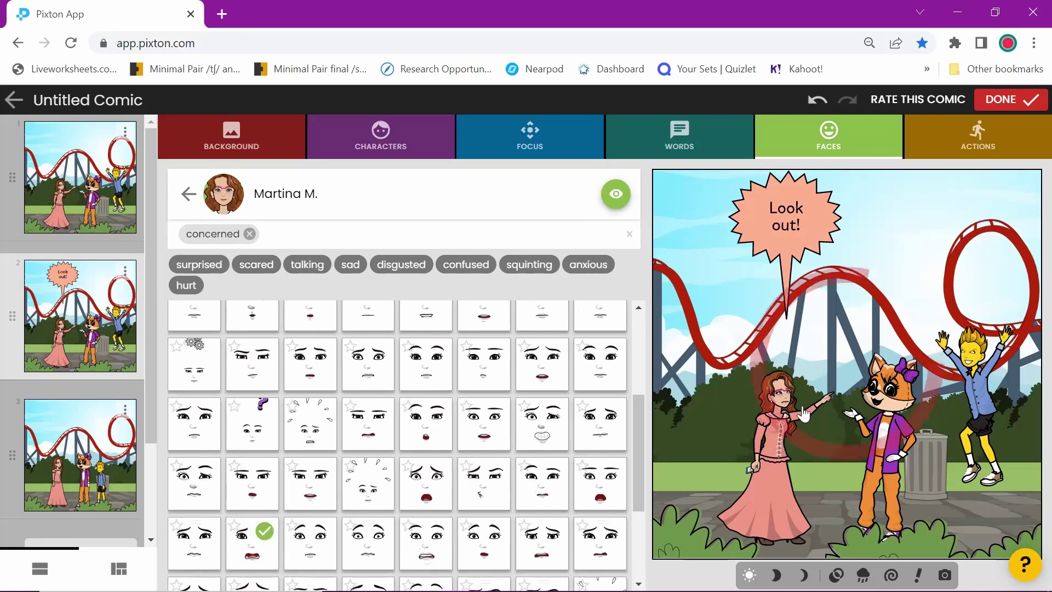
- Give the fox a Speech bubble reading "Bla bla bla" in the second panel
left_click(680, 147)
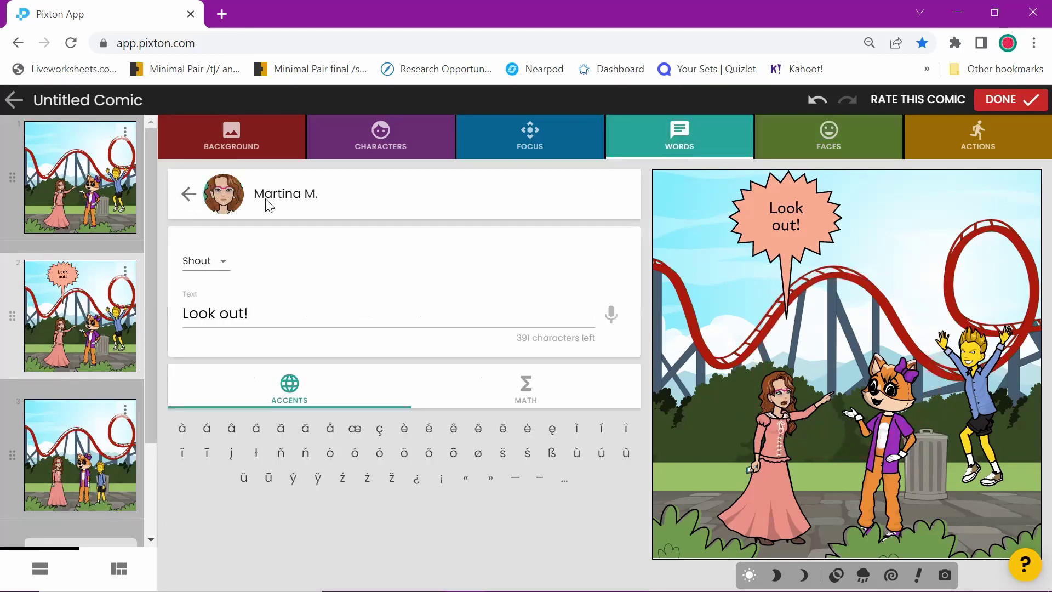
left_click(189, 195)
left_click(496, 275)
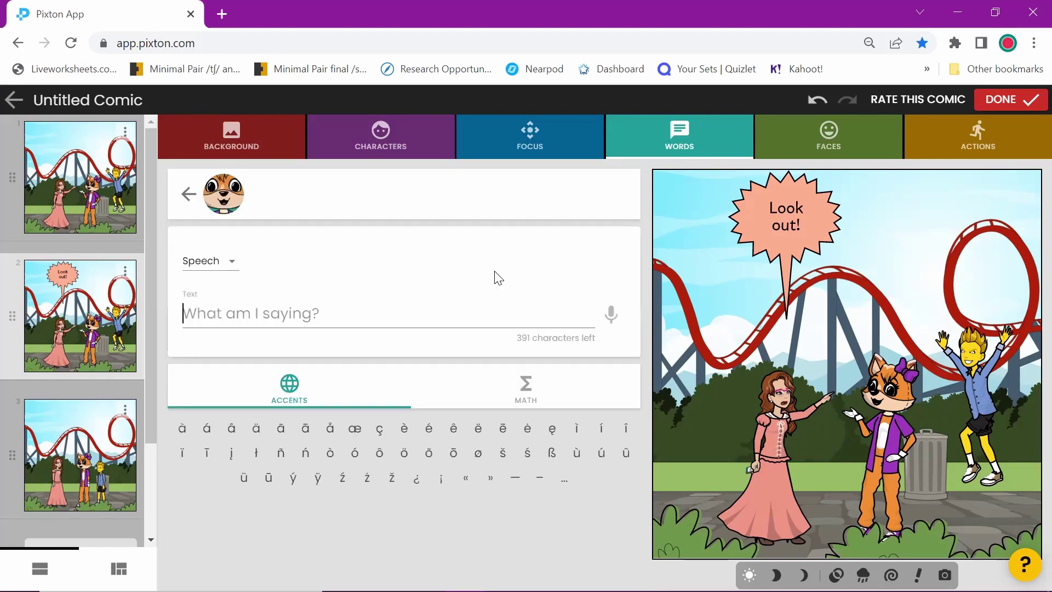
type("Bla bla bla")
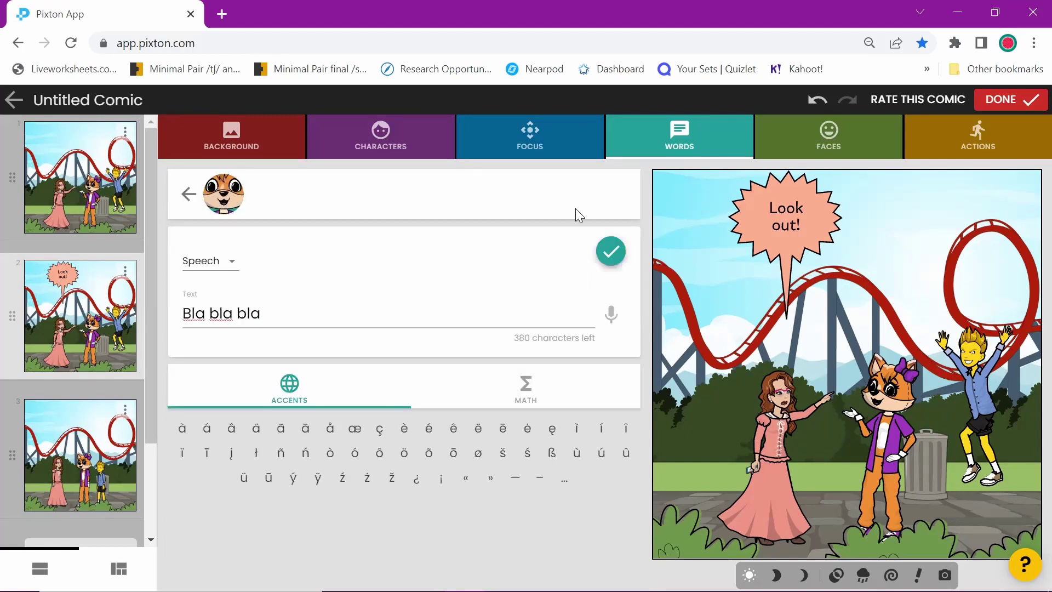
left_click(611, 251)
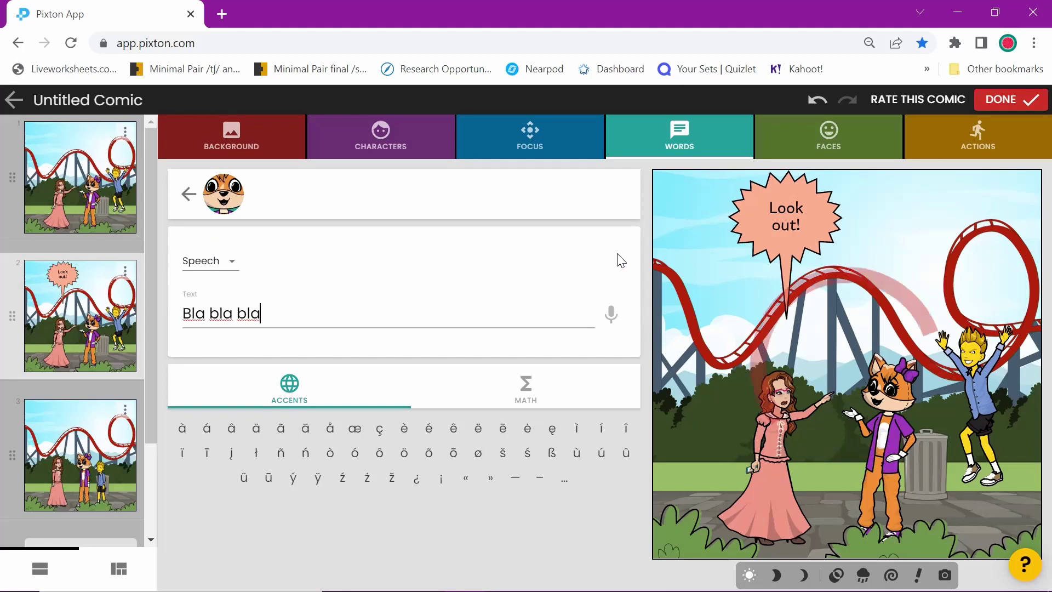
- Give the yellow-skinned boy a Thought bubble reading "I've got you, you silly cat!"
left_click(188, 195)
left_click(536, 331)
left_click(208, 261)
left_click(213, 289)
left_click(240, 305)
type("I'v")
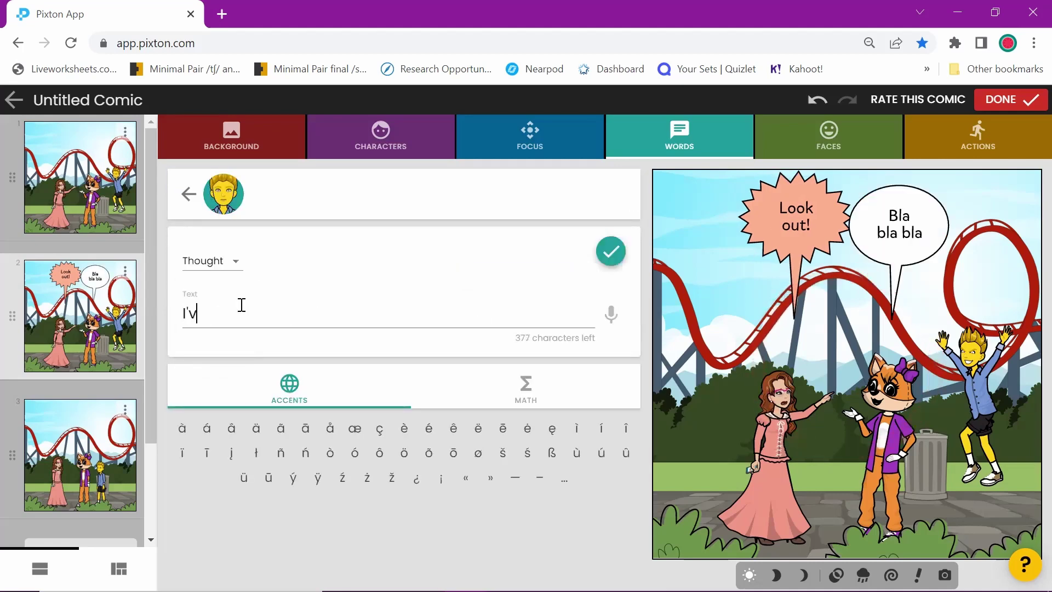
type("e got you, you silly cat!")
left_click(611, 252)
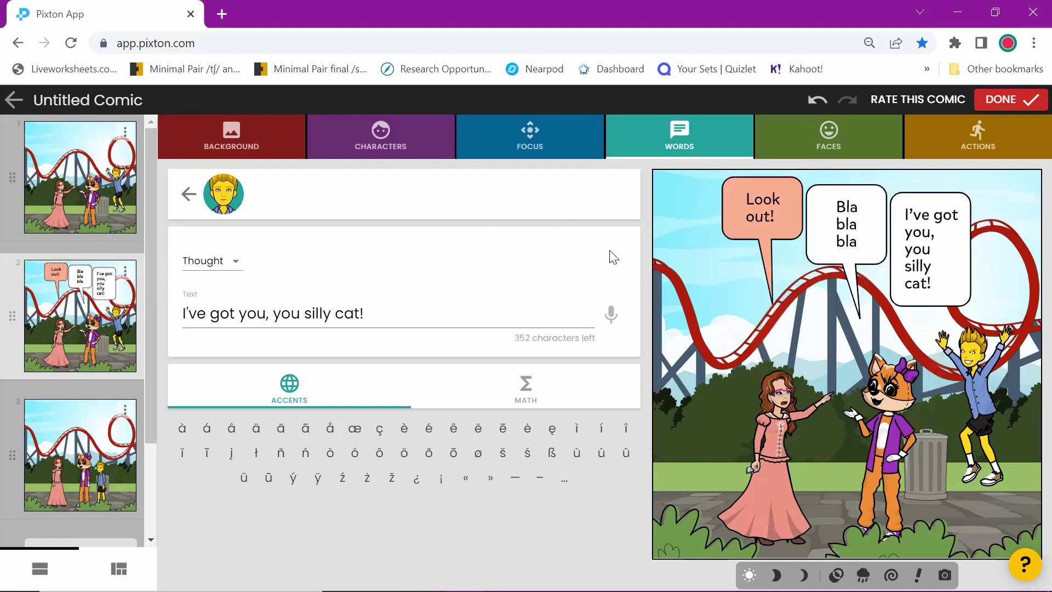
- Spread out the second panel's bubbles, lowering "Look out!" towards the woman and moving the boy's bubble away from the fox's
left_click(758, 216)
left_click_drag(758, 216, 697, 300)
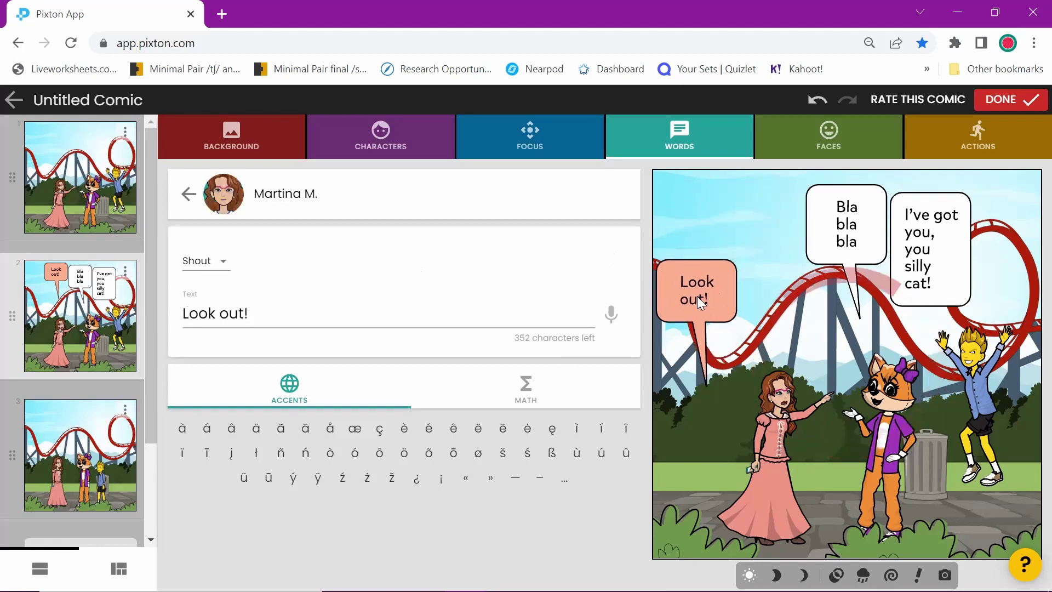
left_click_drag(825, 237, 777, 245)
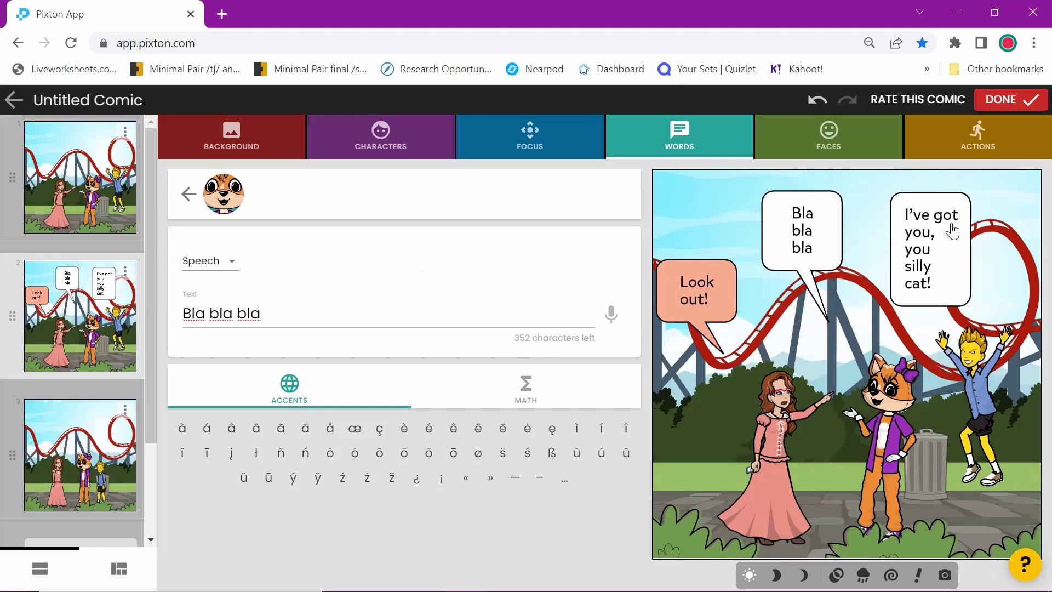
left_click_drag(948, 233, 1005, 228)
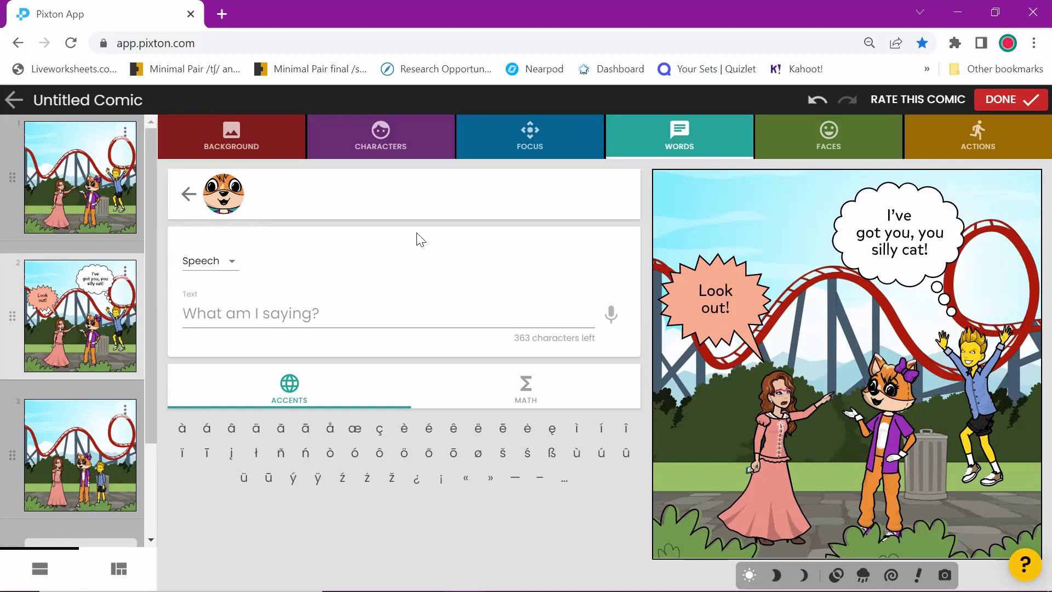
- Add a caption reading "One day at a park..." along the upper edge of the second panel
left_click(186, 195)
left_click(376, 188)
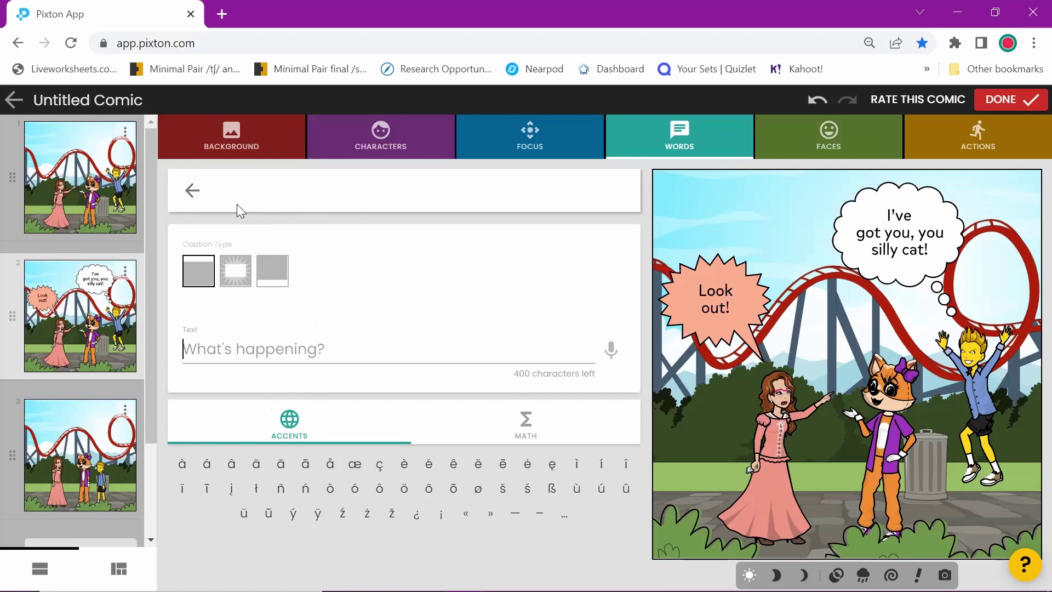
type("One day at a park...")
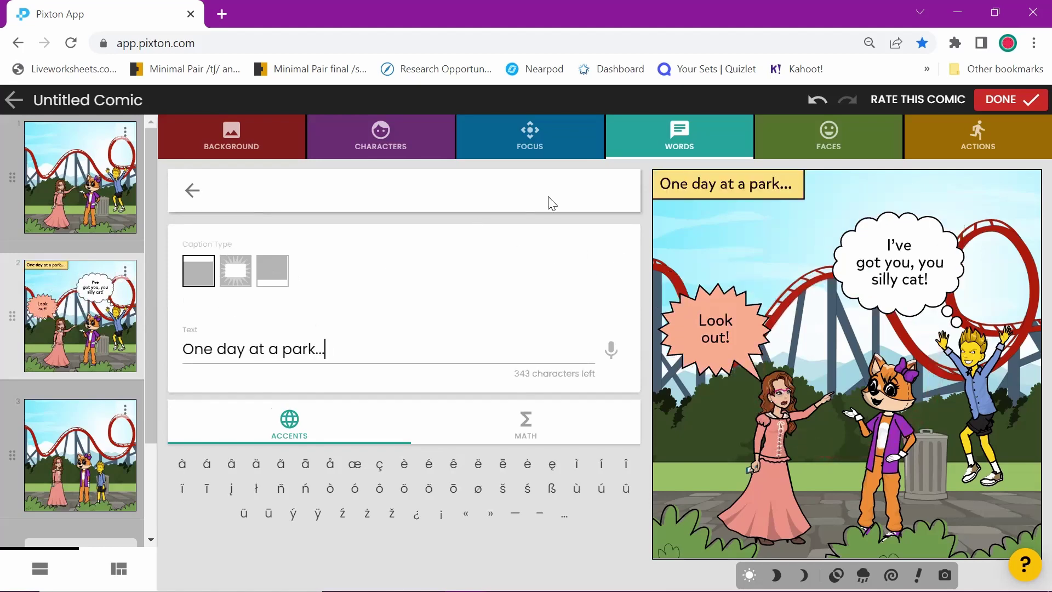
- Try regular focus 5 and dramatic focuses 24 and 23 on the first panel
left_click(696, 258)
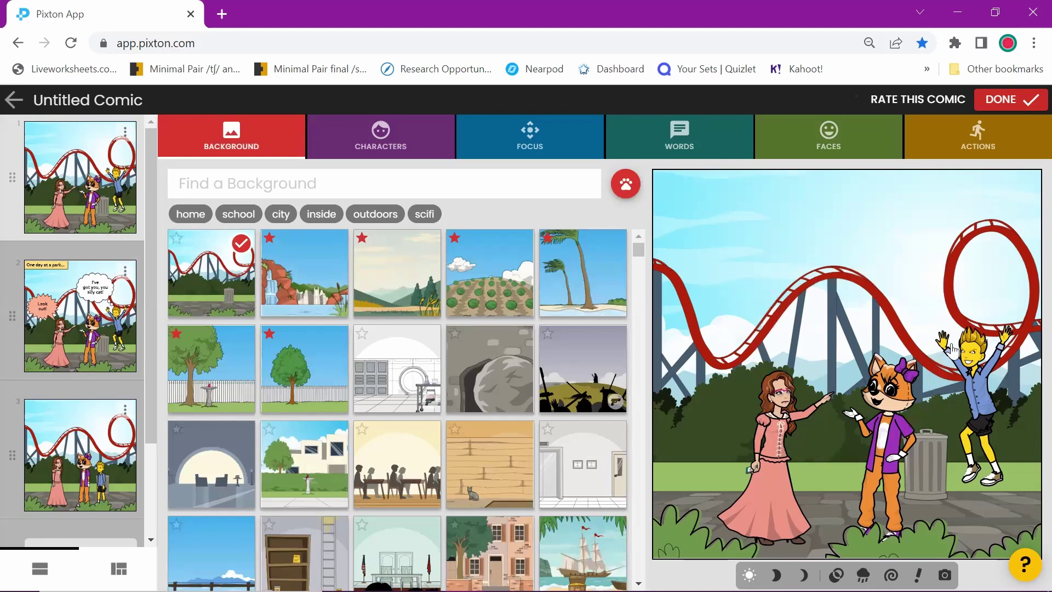
left_click(530, 144)
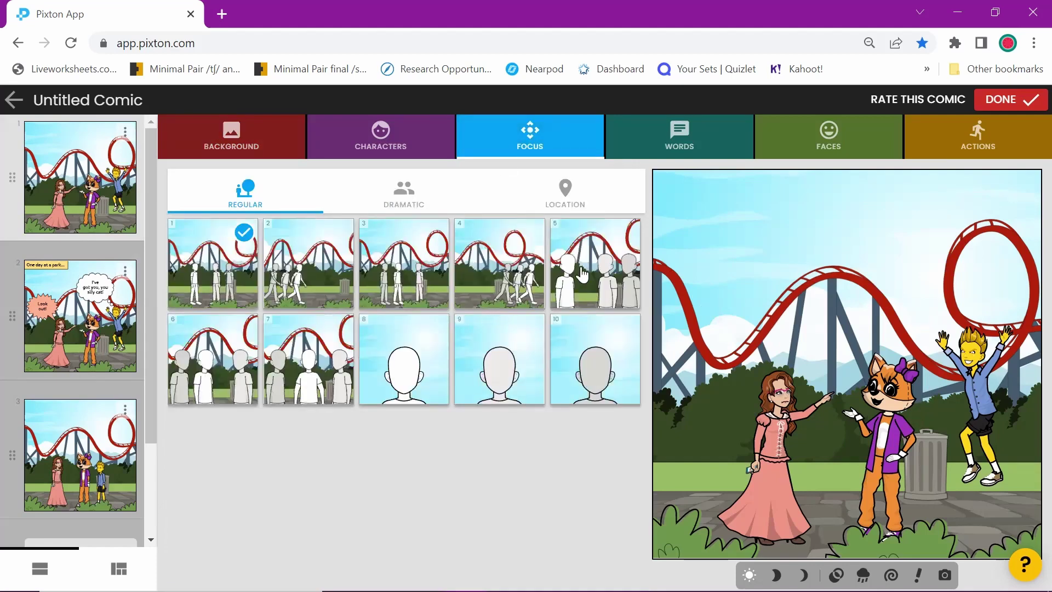
left_click(611, 268)
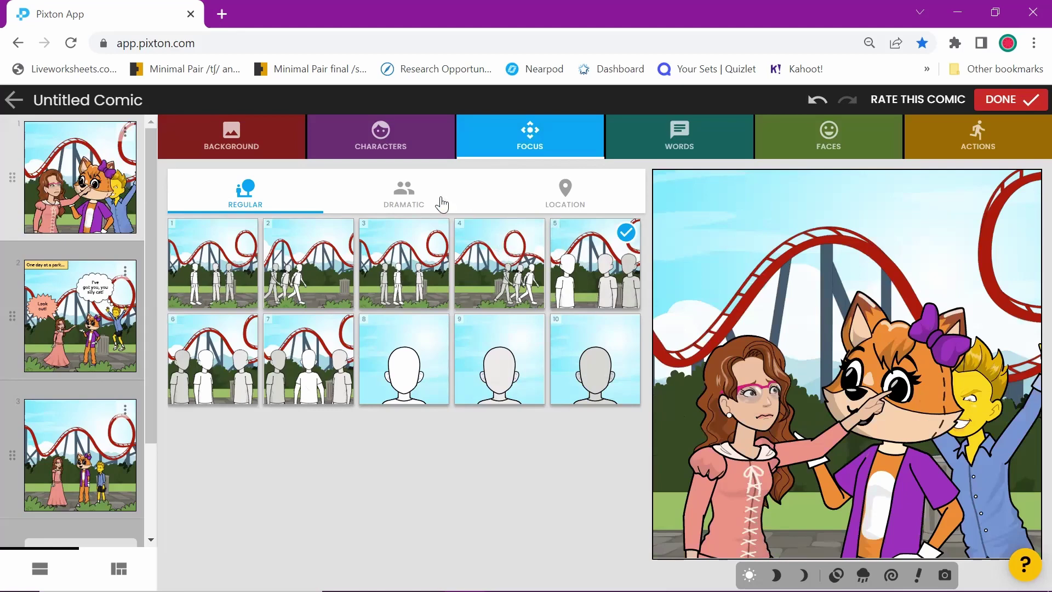
left_click(406, 196)
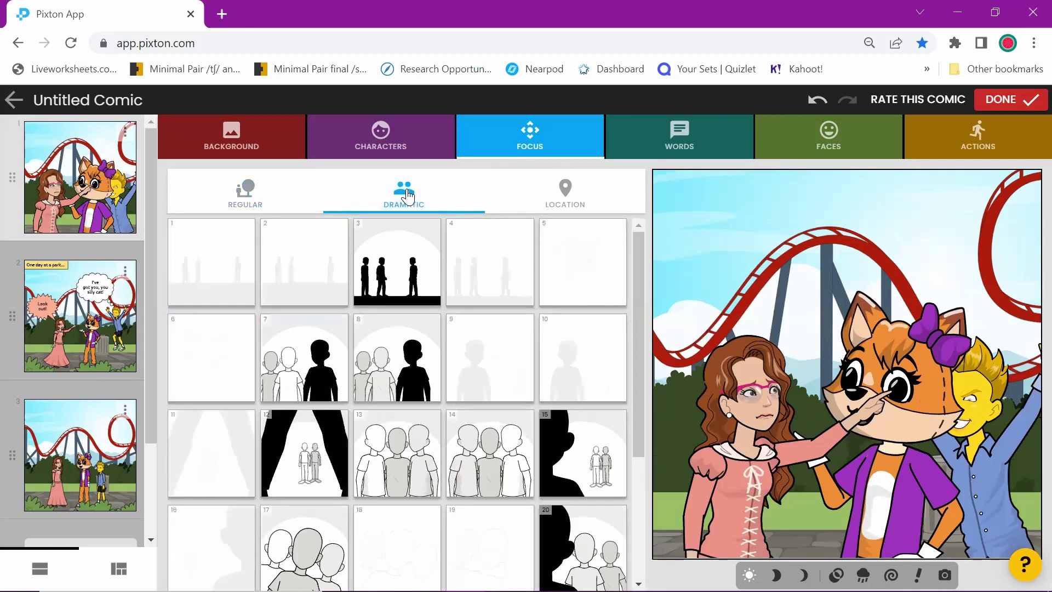
scroll(525, 364, "down", 3)
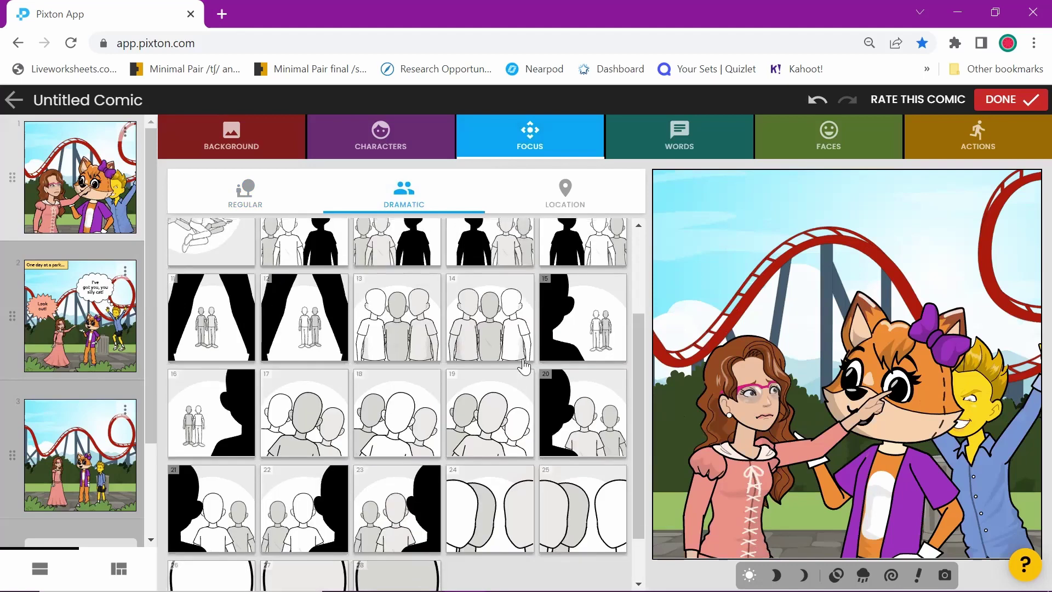
scroll(525, 366, "down", 1)
left_click(481, 444)
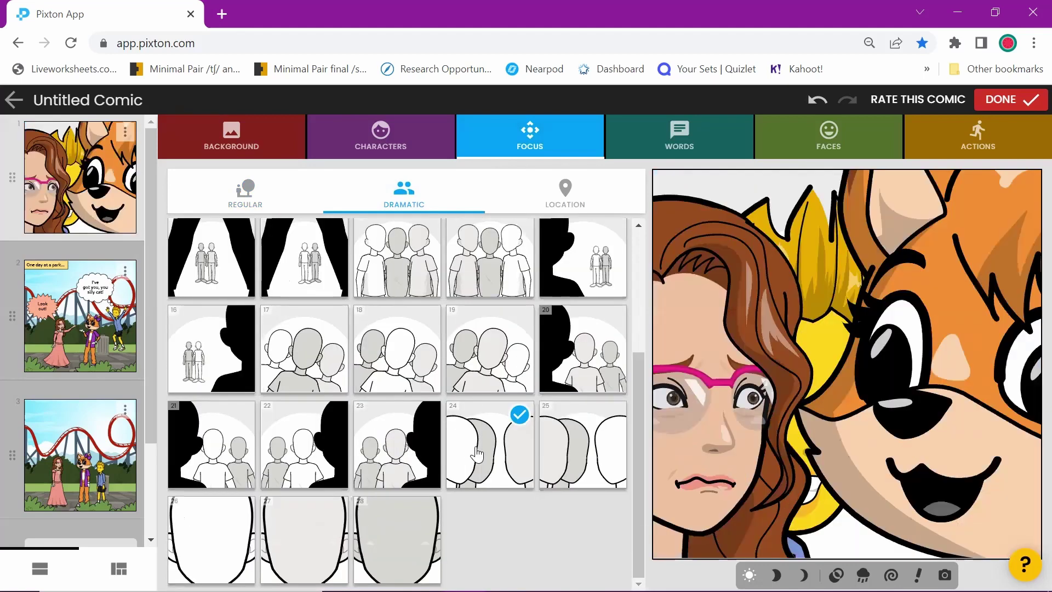
left_click(386, 451)
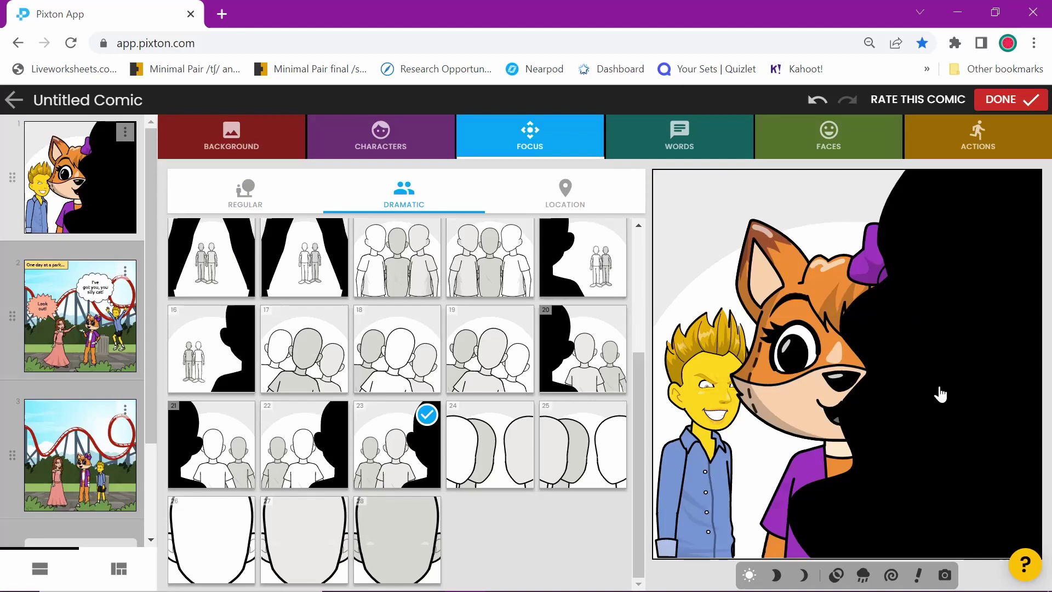
- Try dramatic focuses 12, 6, 9, 8 and 7 on the first panel
scroll(340, 378, "up", 2)
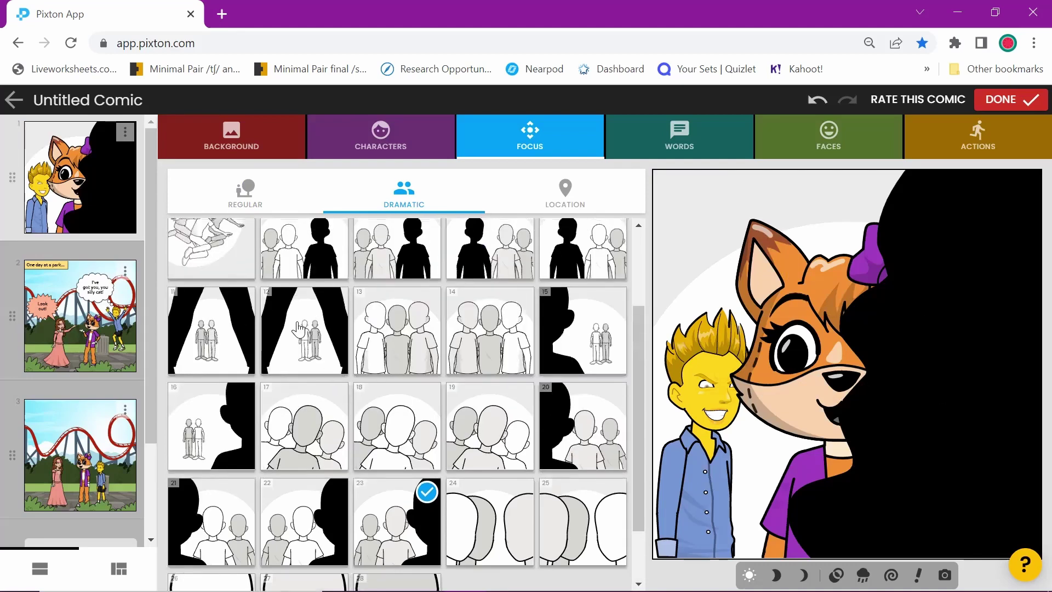
left_click(299, 332)
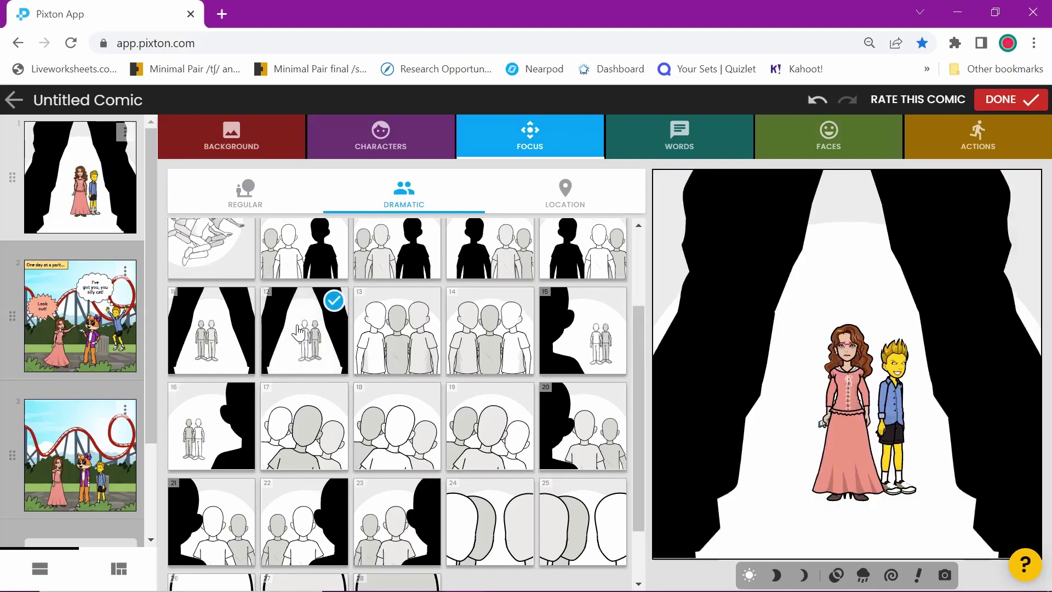
scroll(299, 332, "up", 2)
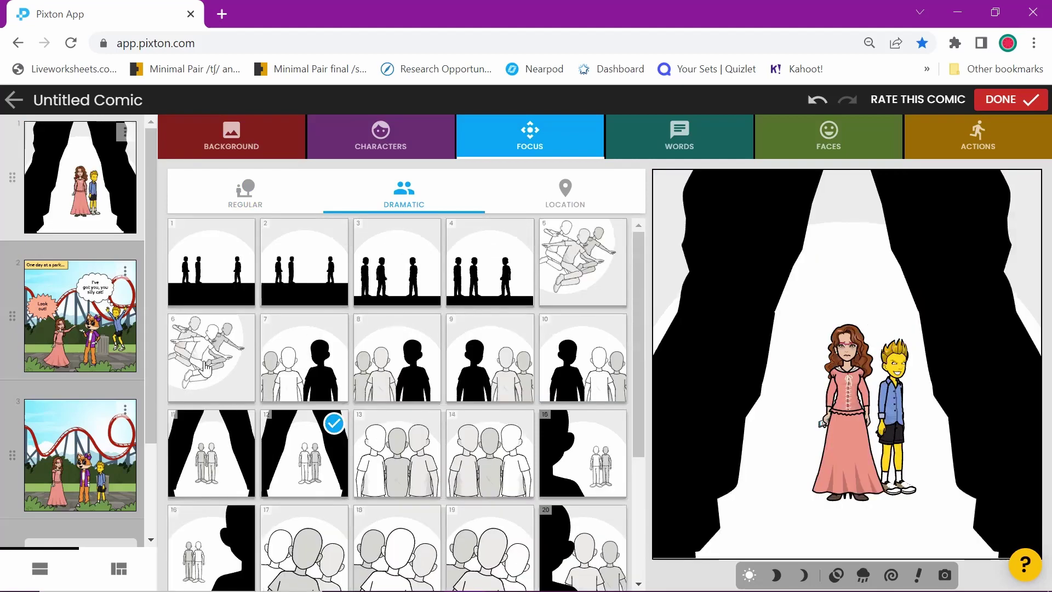
left_click(206, 366)
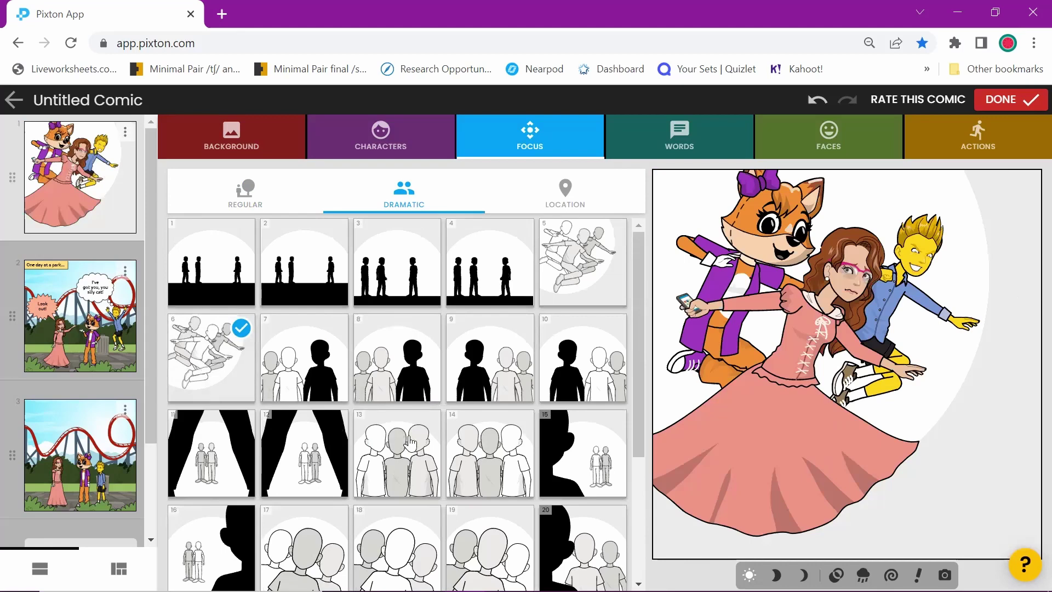
left_click(490, 376)
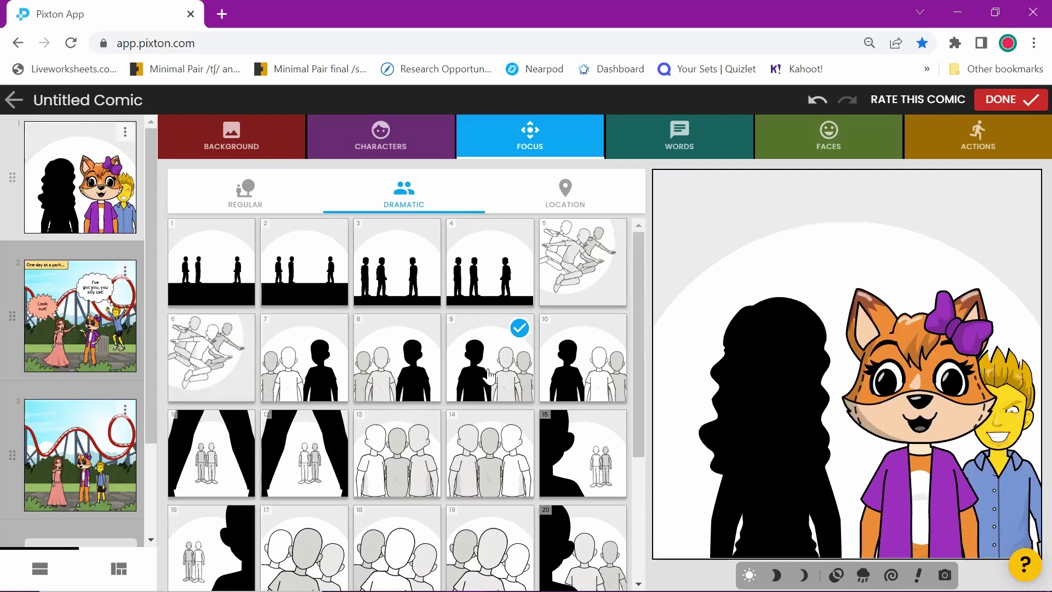
left_click(398, 378)
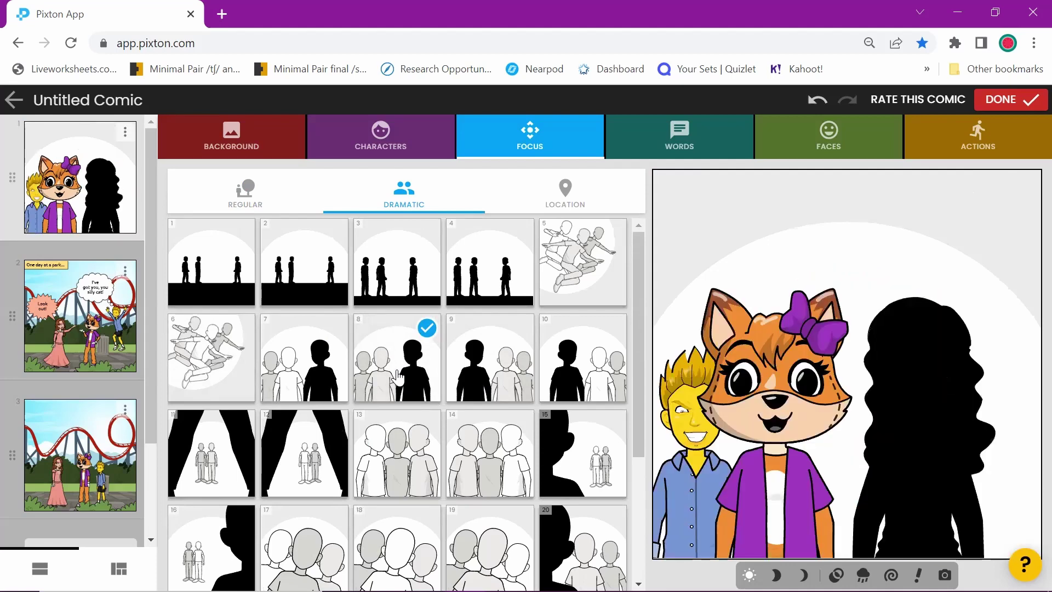
left_click(303, 377)
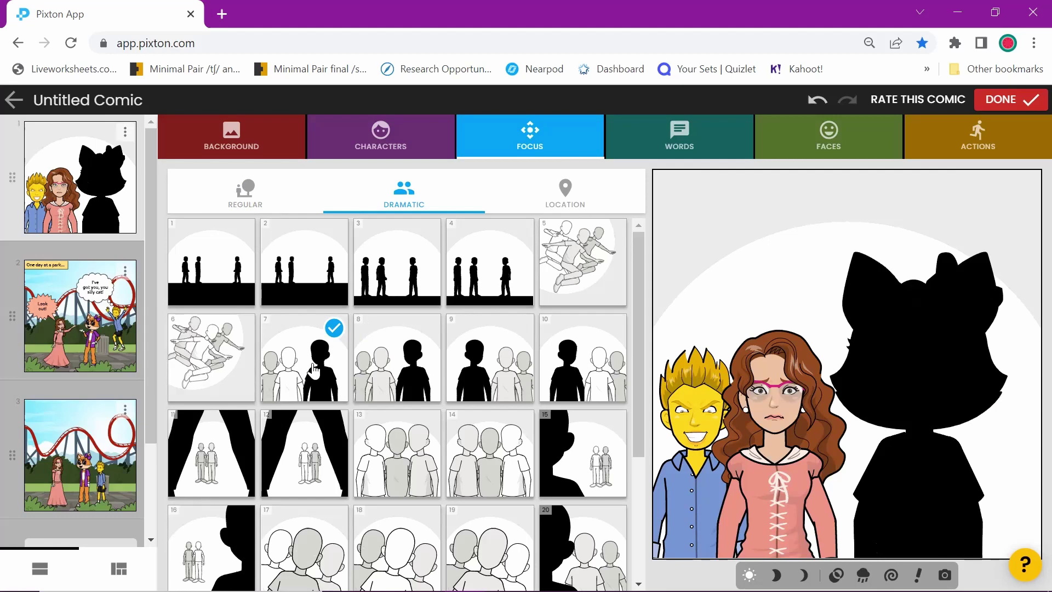
- Set the first panel's focus to the Location view, showing the amusement park without characters
left_click(566, 195)
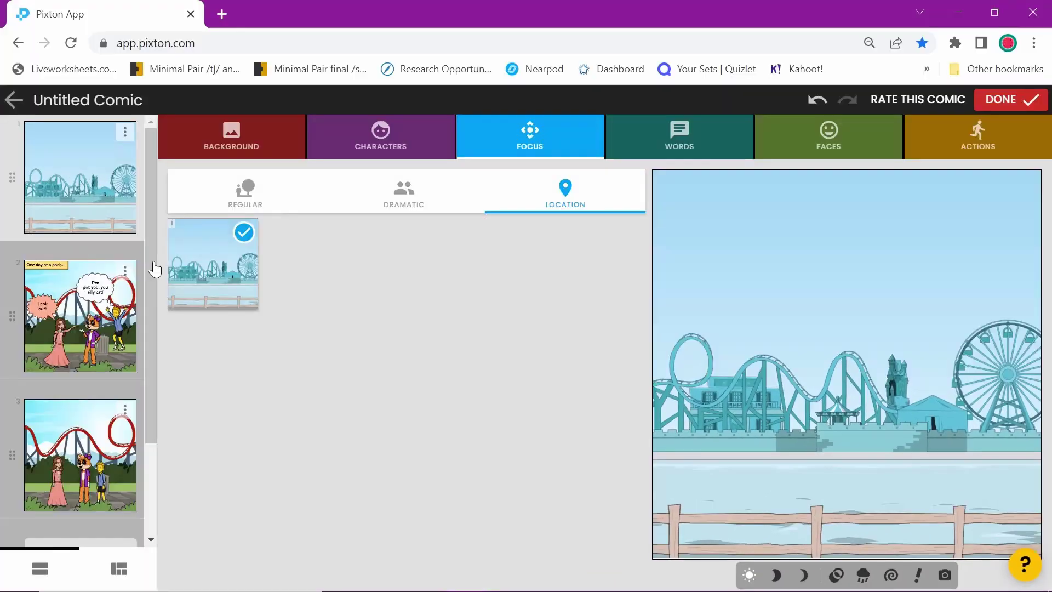
- Copy the "One day at a park..." caption text from the second panel and delete that caption
left_click(84, 351)
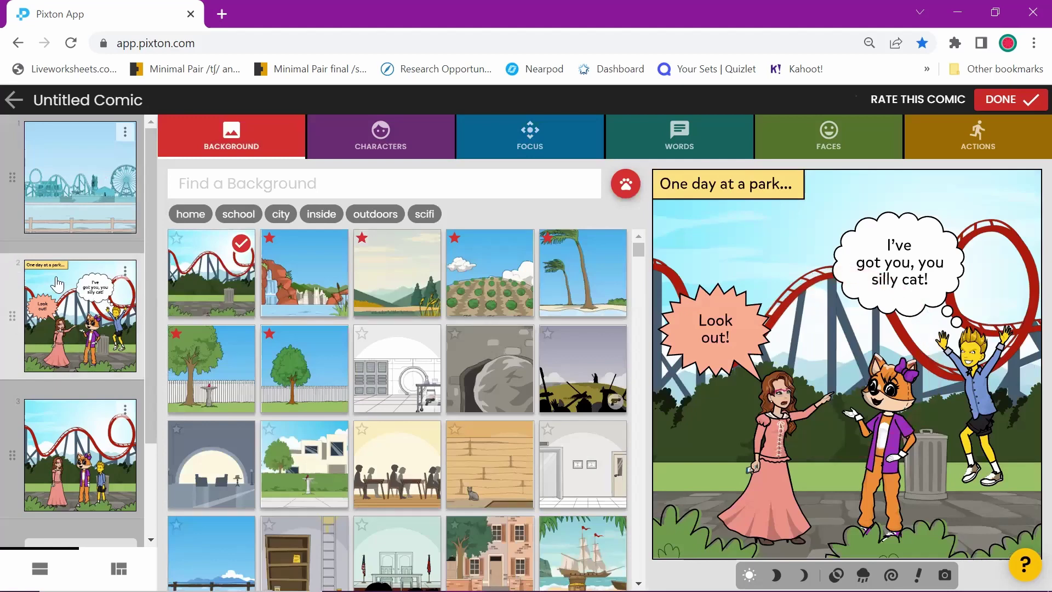
left_click(712, 140)
left_click(447, 178)
key("ctrl+c")
key("BackSpace")
- Paste "One day at a park..." as the caption of the first panel
left_click(95, 189)
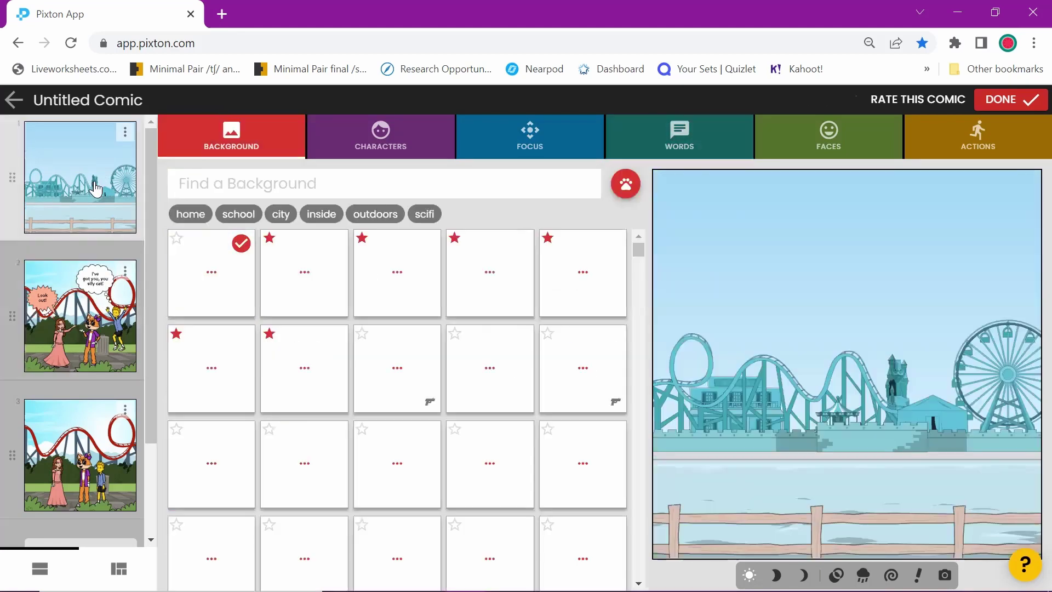
left_click(680, 137)
left_click(458, 179)
key("ctrl+v")
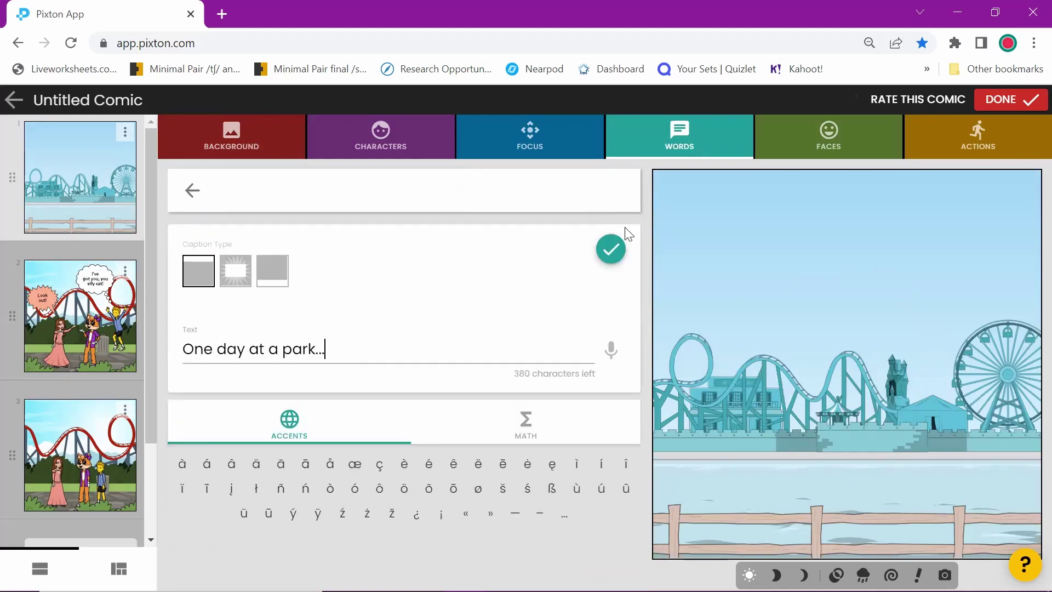
left_click(611, 250)
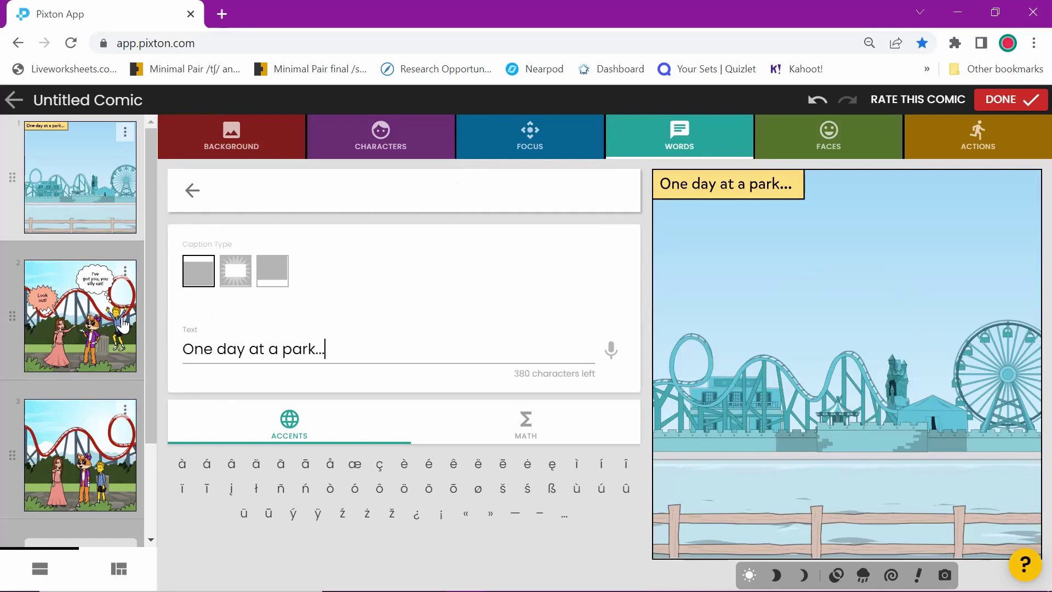
- Apply the color filter with blue characters on a red background to the third panel
left_click(96, 468)
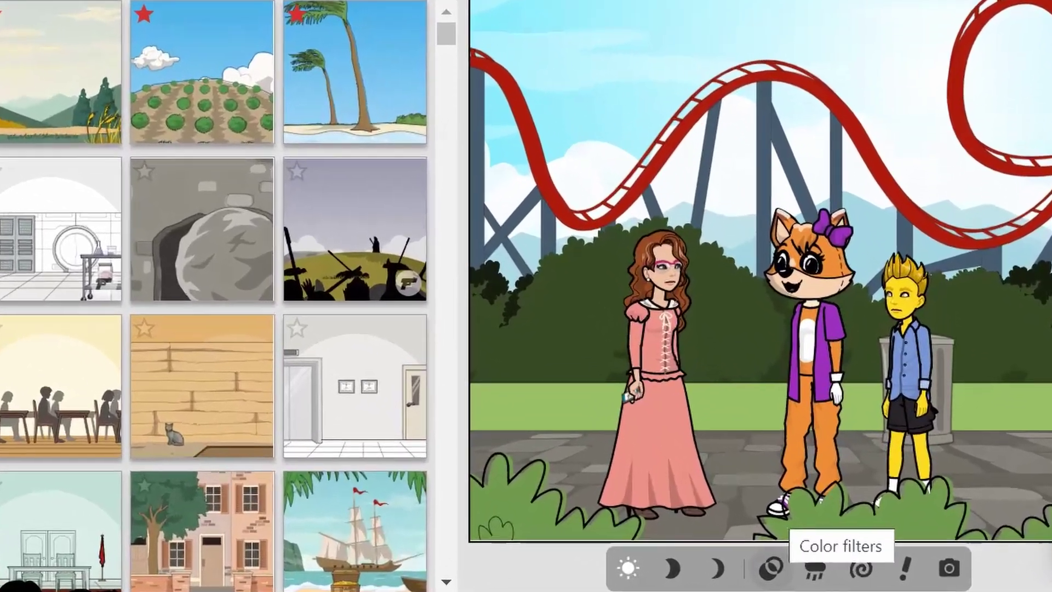
left_click(806, 572)
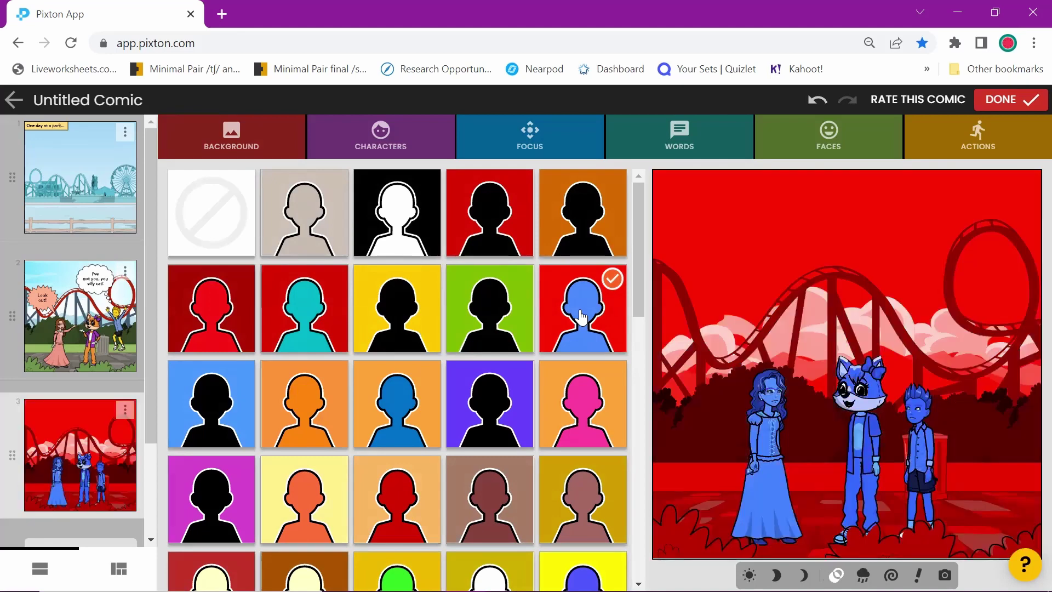
- Try the color filters with black characters on purple and red characters on yellow for the third panel
left_click(483, 401)
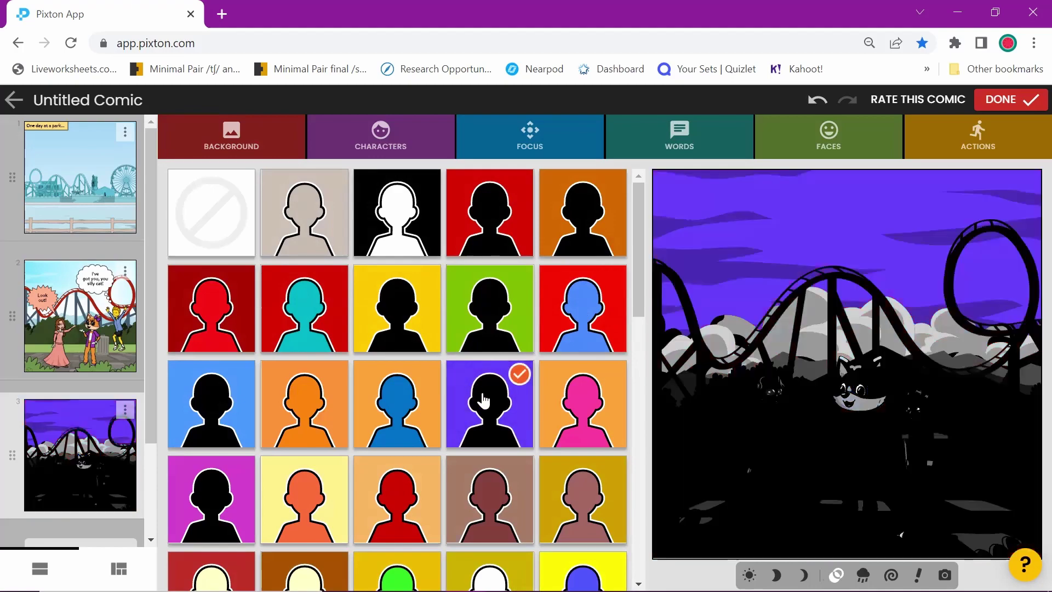
scroll(482, 401, "down", 5)
left_click(297, 438)
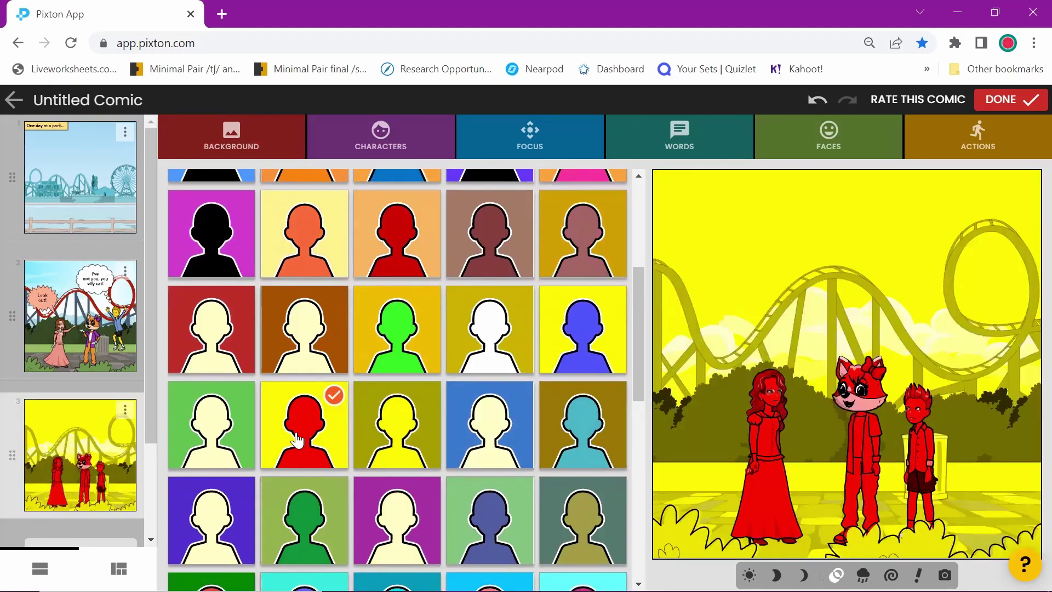
- Apply the color filter with purple characters on a dark gray background to the third panel and duplicate that panel
scroll(427, 456, "down", 10)
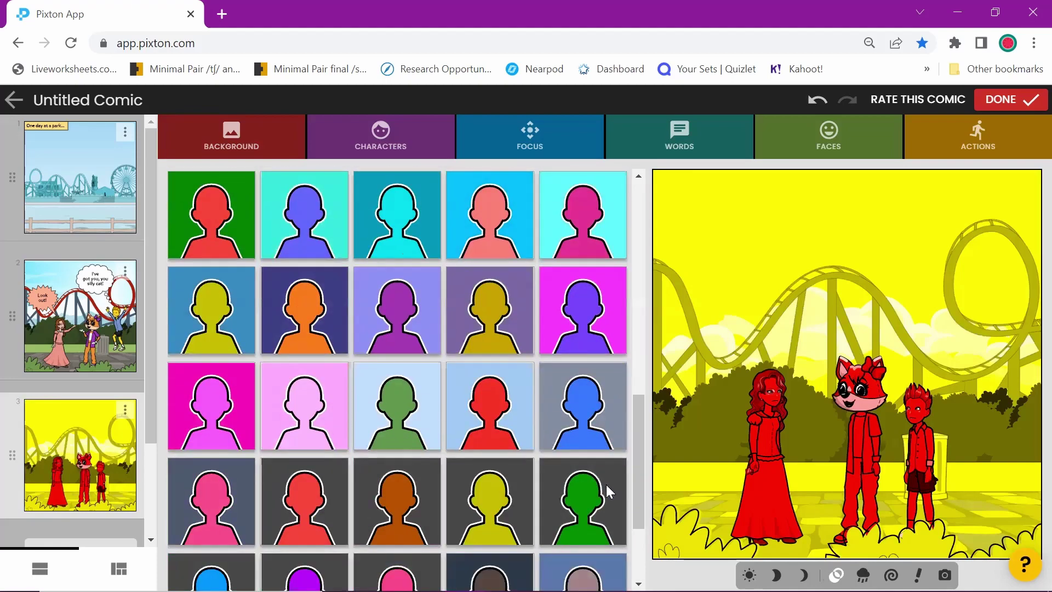
left_click(303, 505)
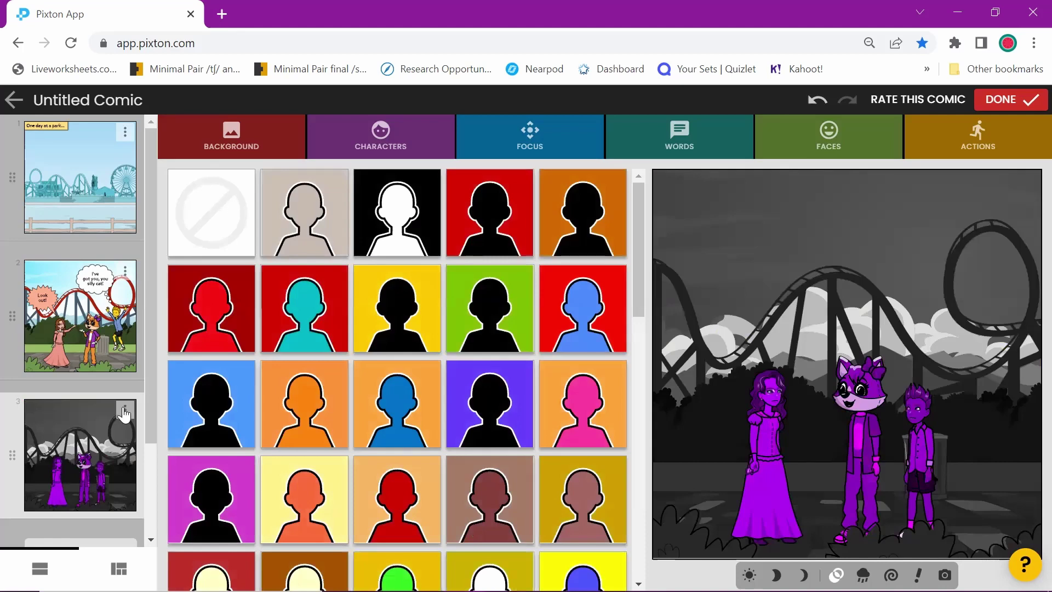
left_click(125, 410)
left_click(184, 276)
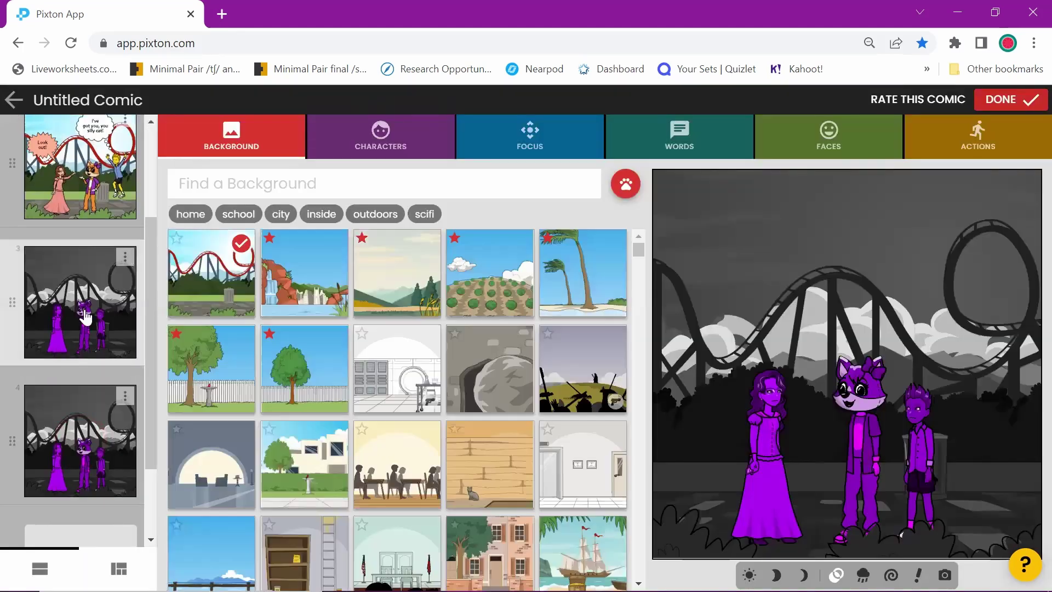
- Remove the third panel's color filter and apply the pale sunburst effect with yellow stars behind its characters
left_click(837, 575)
left_click(891, 575)
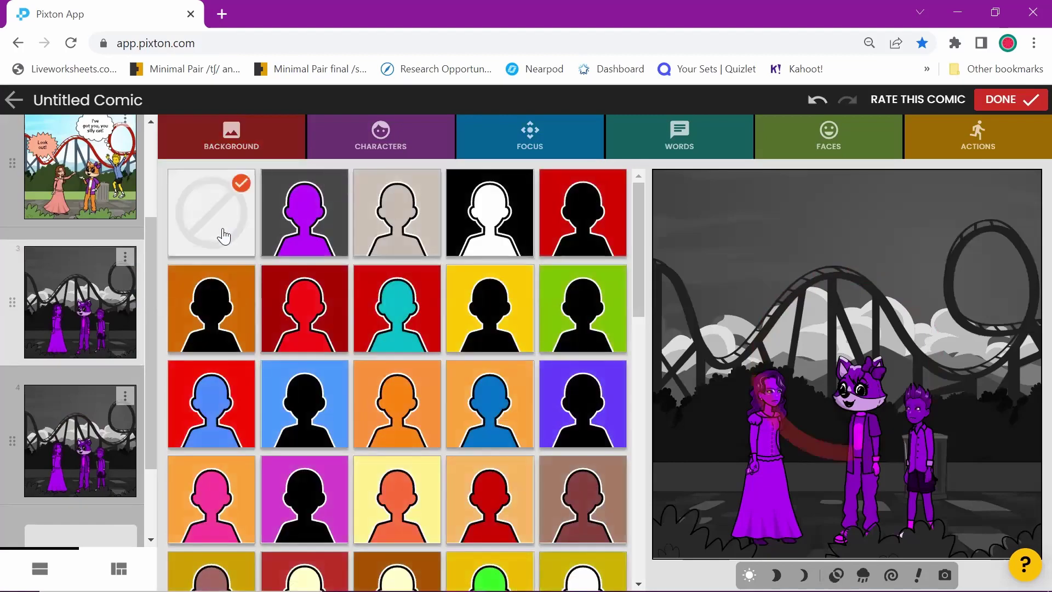
scroll(462, 391, "down", 5)
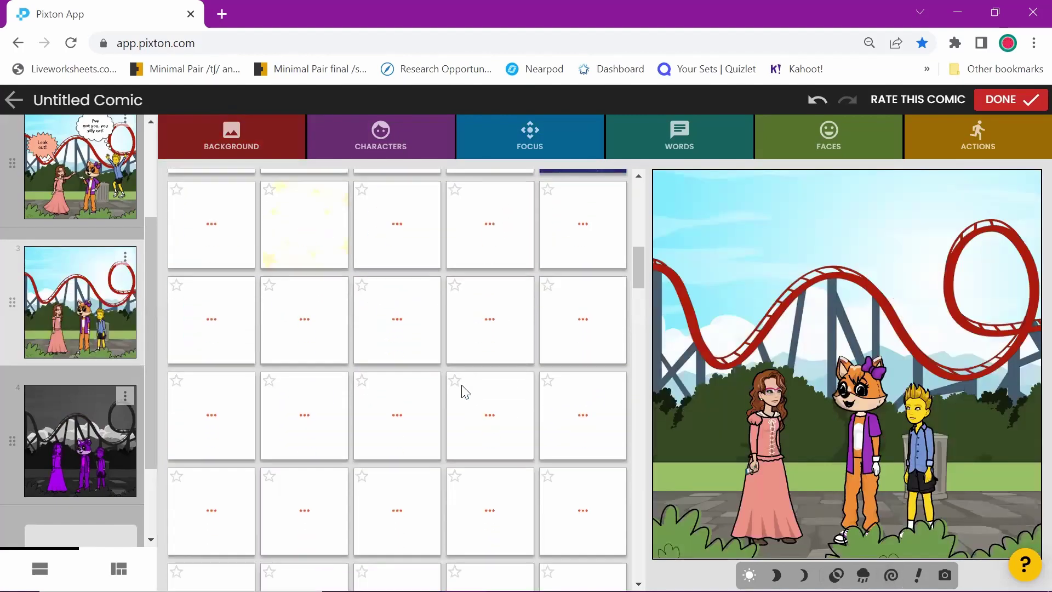
scroll(462, 392, "up", 1)
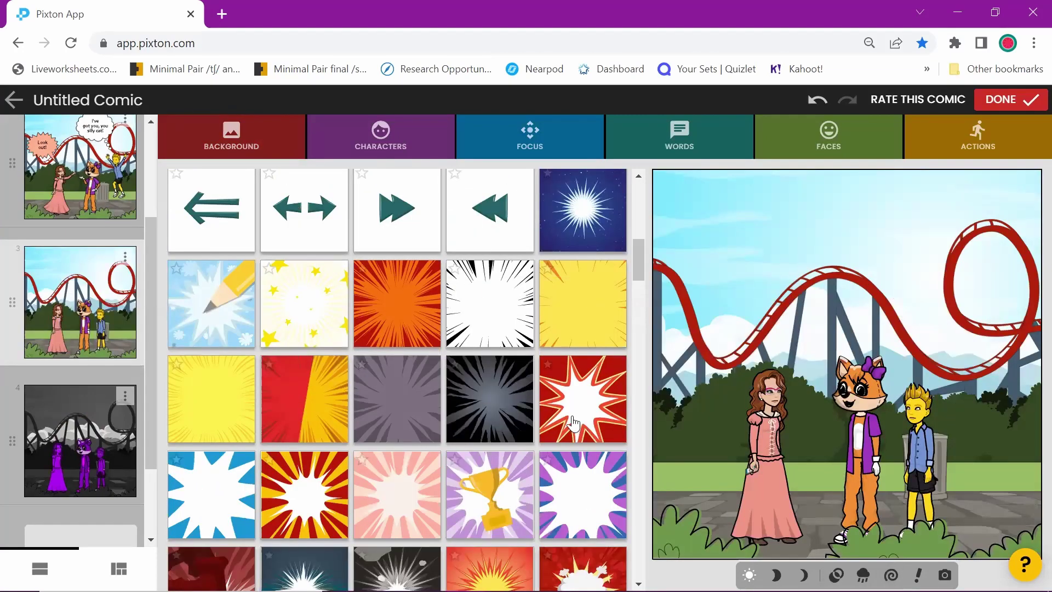
left_click(304, 314)
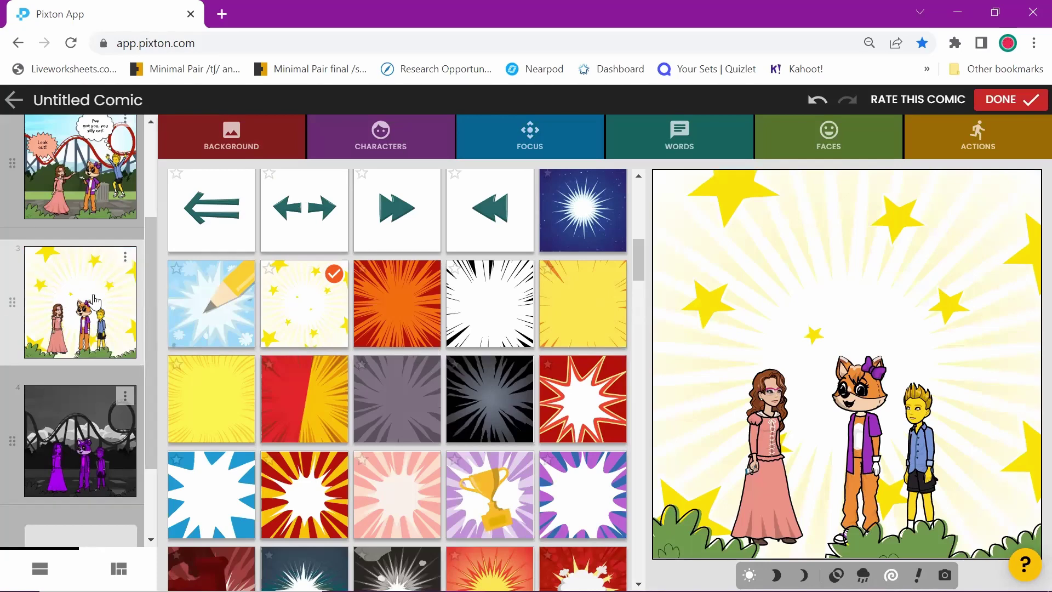
- Review the comic's second, third and fourth panels and the selection of available backgrounds
scroll(94, 301, "down", 2)
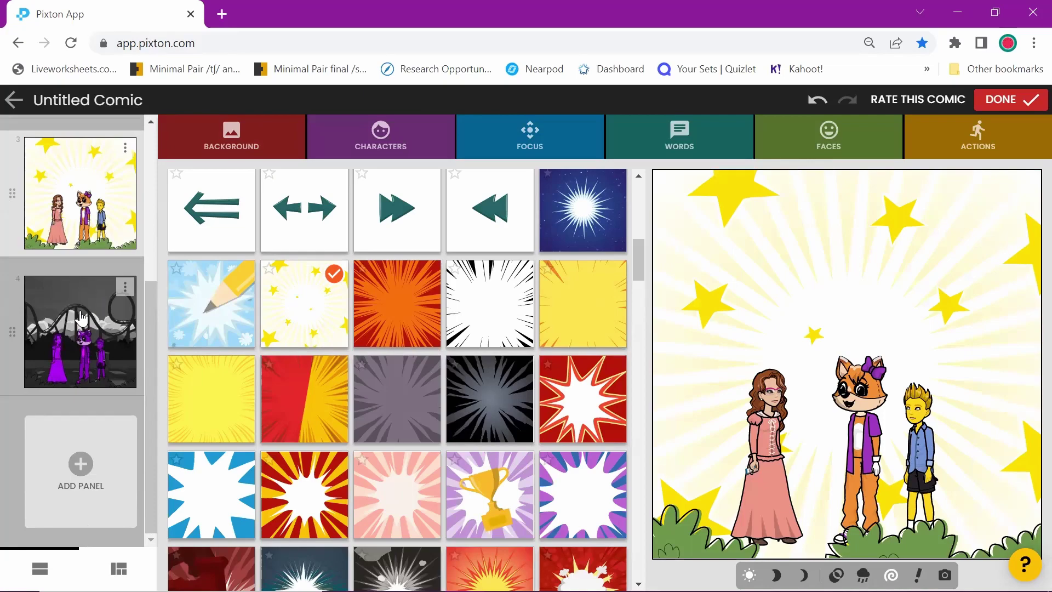
left_click(81, 318)
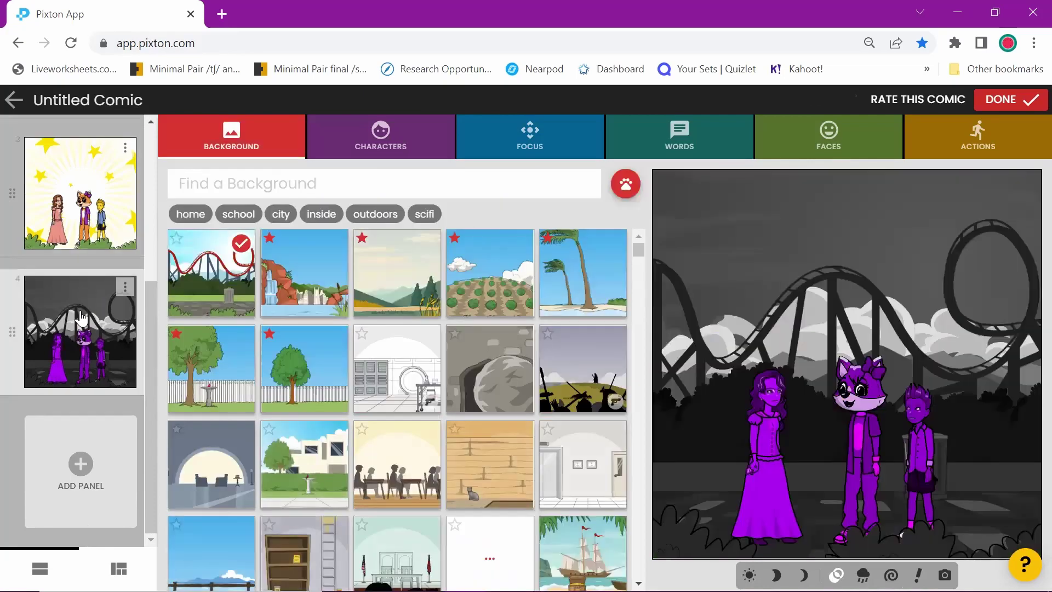
scroll(77, 196, "up", 5)
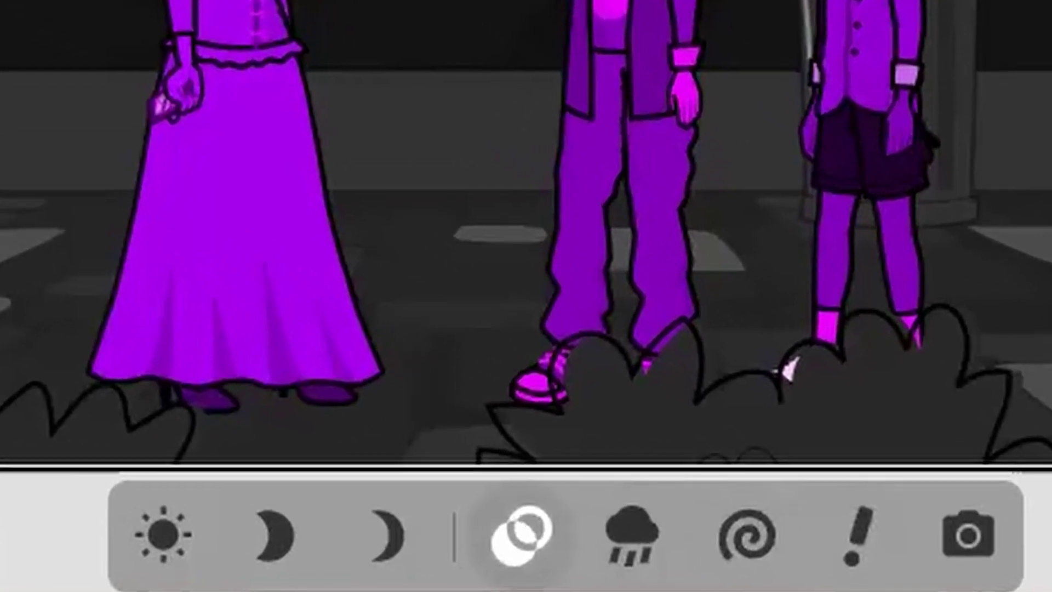
scroll(437, 451, "down", 3)
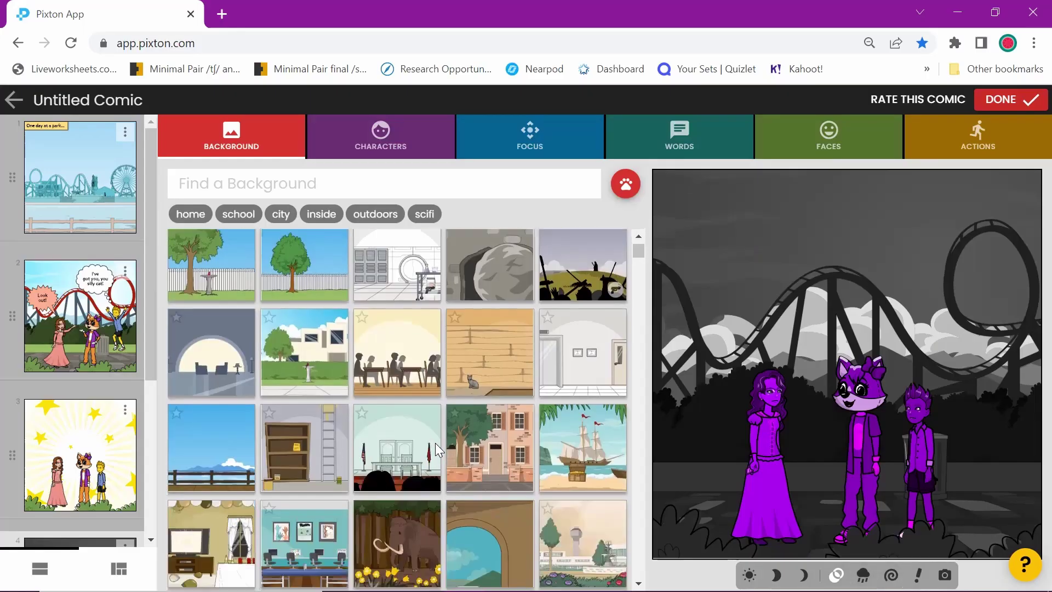
scroll(435, 443, "down", 2)
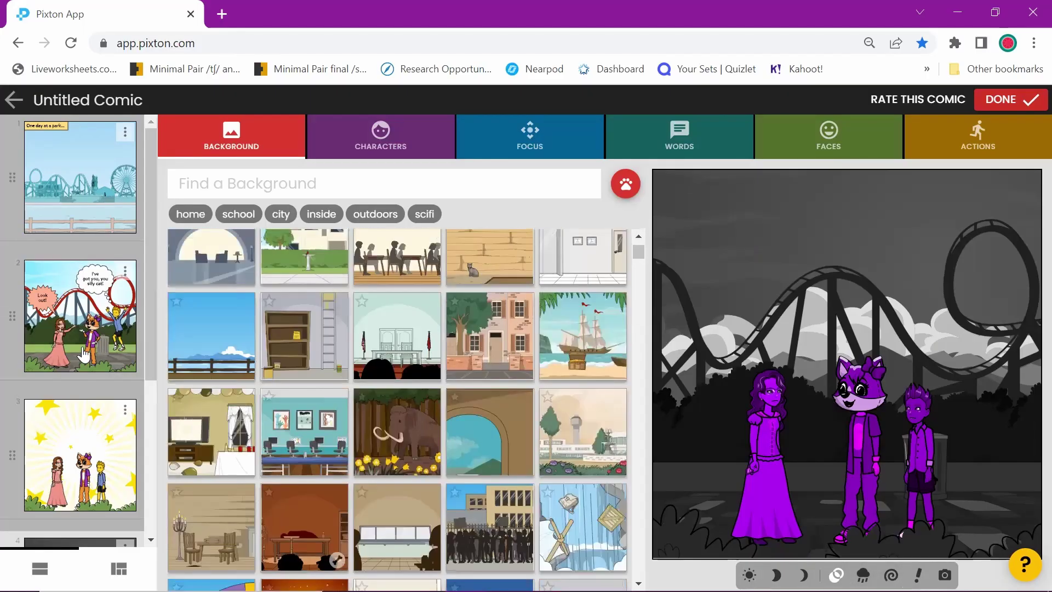
scroll(84, 362, "down", 4)
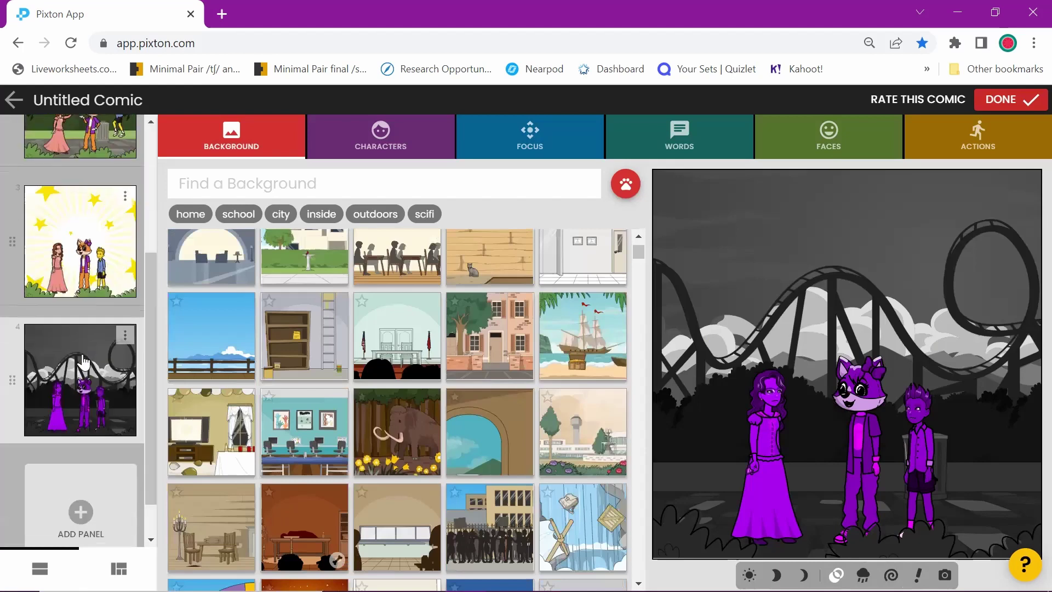
scroll(84, 221, "up", 3)
left_click(84, 221)
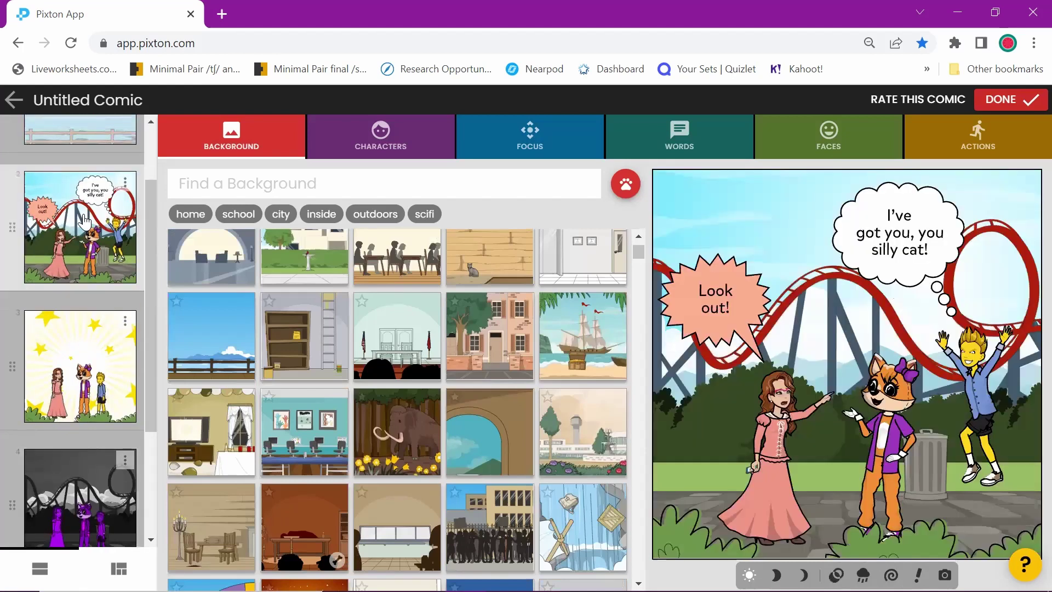
left_click(75, 349)
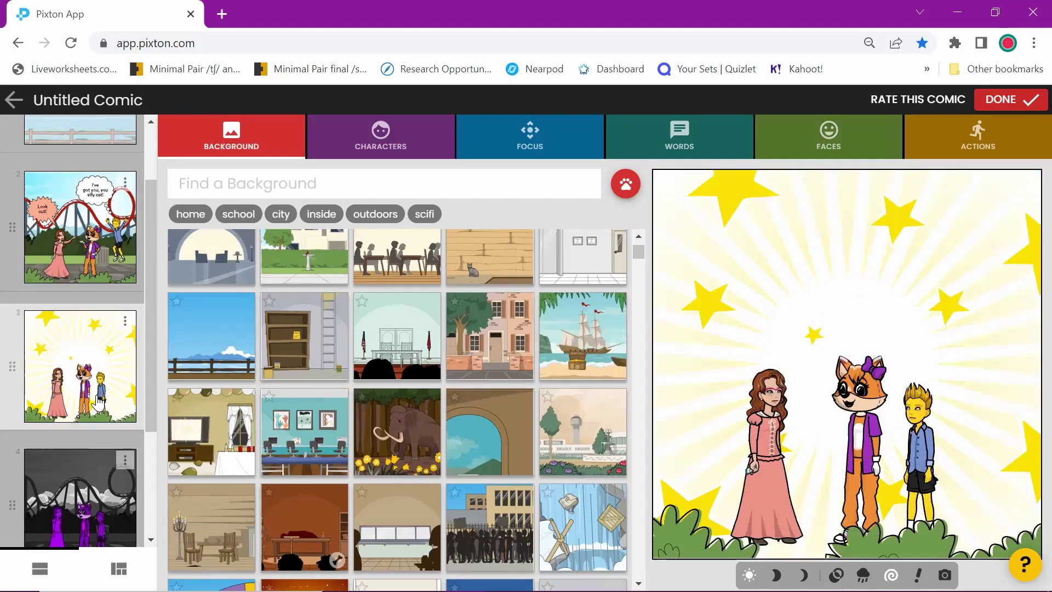
scroll(99, 402, "down", 3)
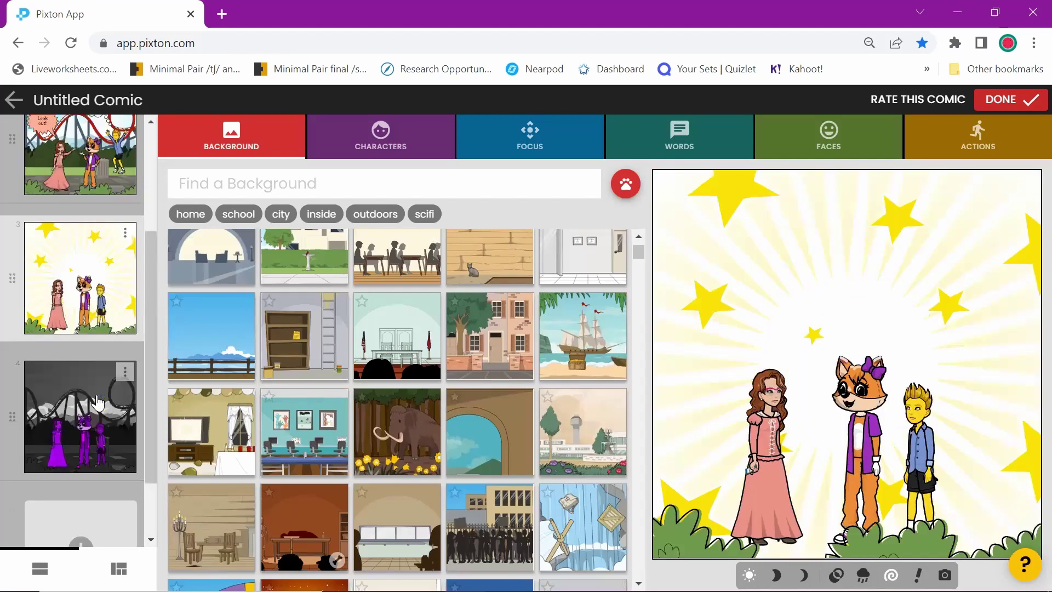
left_click(79, 349)
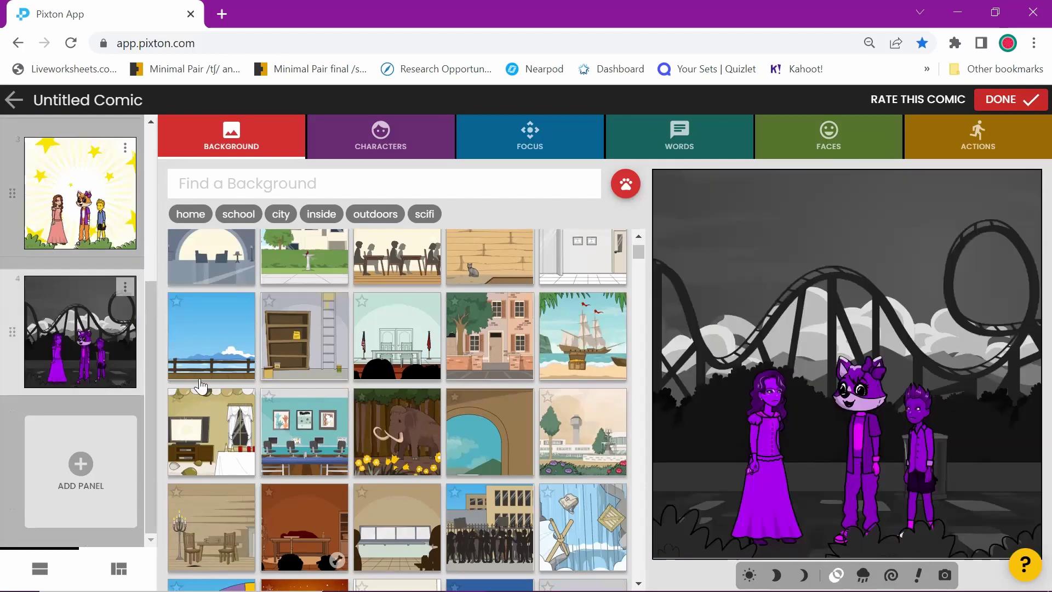
- Add a copy of the purple-on-gray panel in third position and place the POP! effect in it
left_click(91, 476)
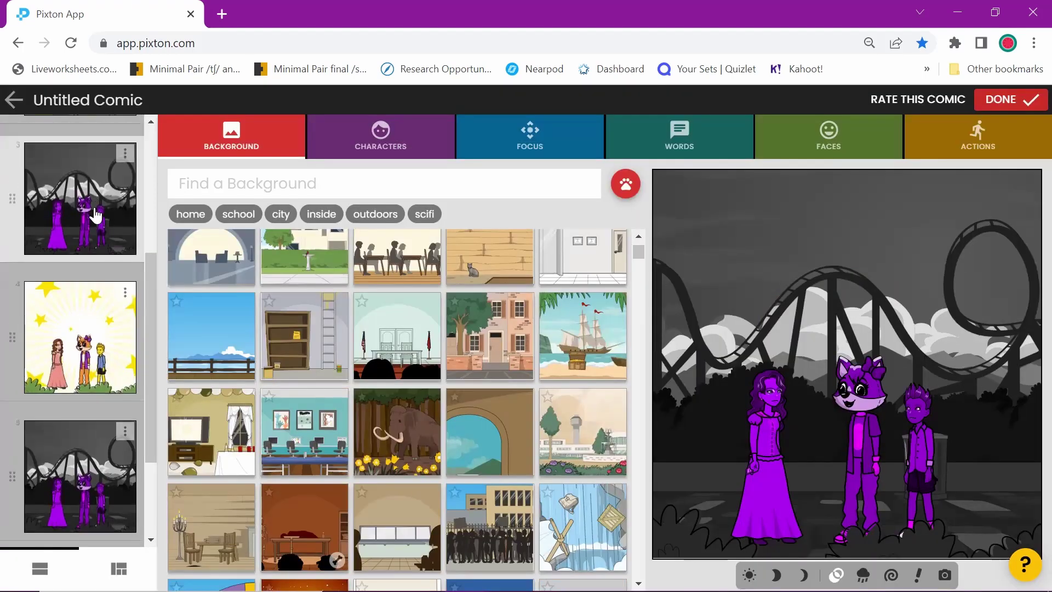
left_click(918, 575)
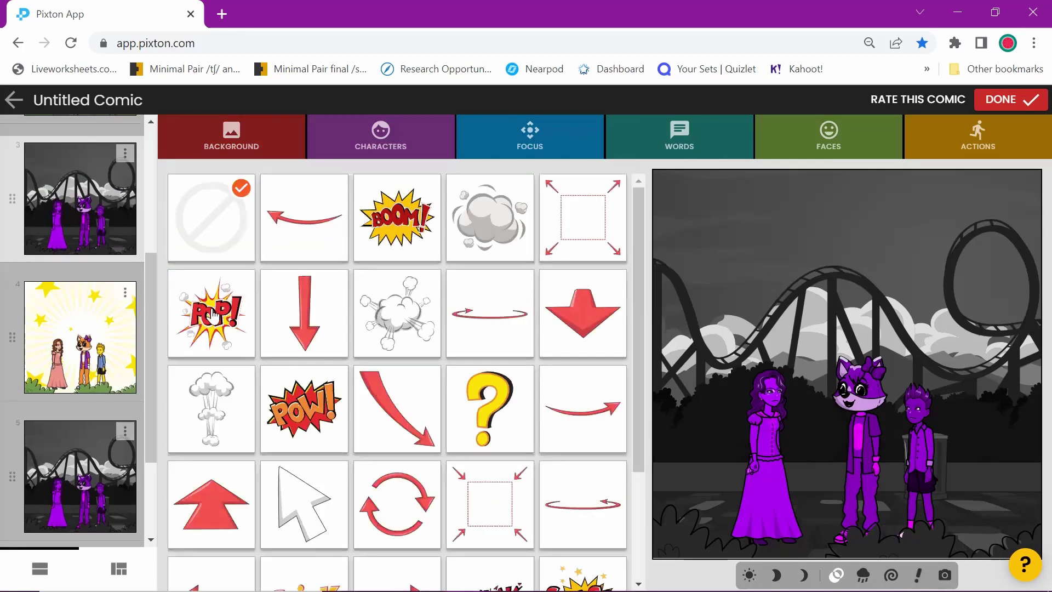
left_click(213, 314)
scroll(348, 378, "down", 3)
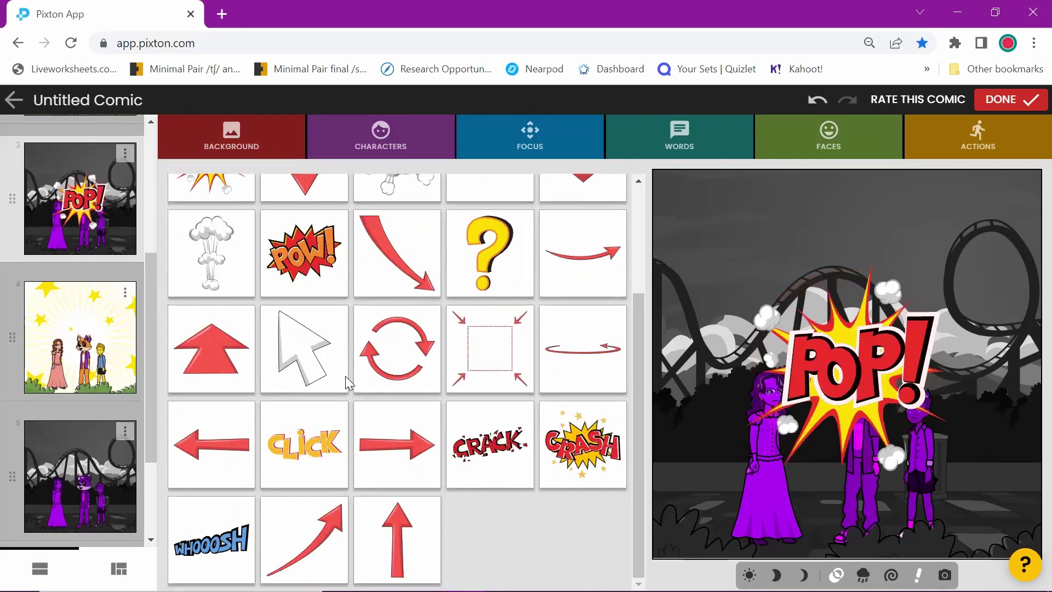
scroll(347, 378, "up", 3)
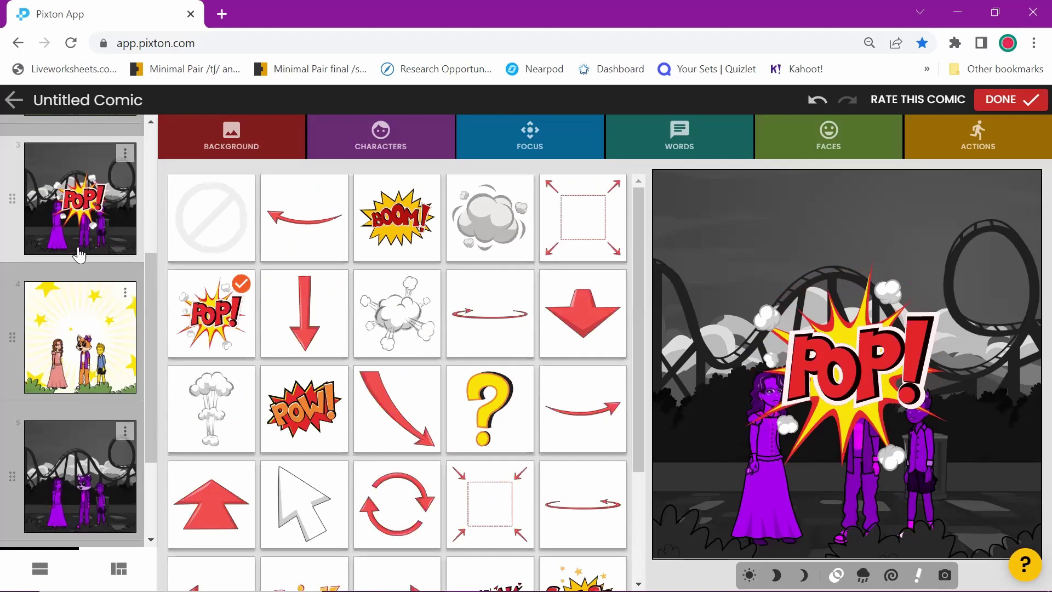
- Give the spiky-haired boy a leaping superhero action and move the POP! effect up above the woman and the fox
left_click(921, 461)
left_click(979, 141)
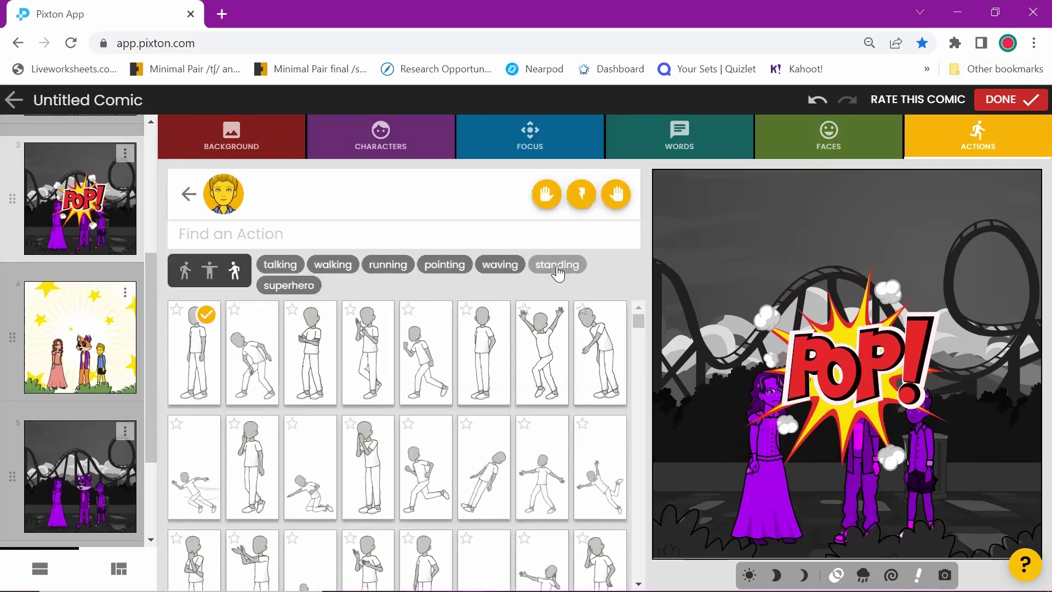
left_click(286, 286)
left_click(487, 477)
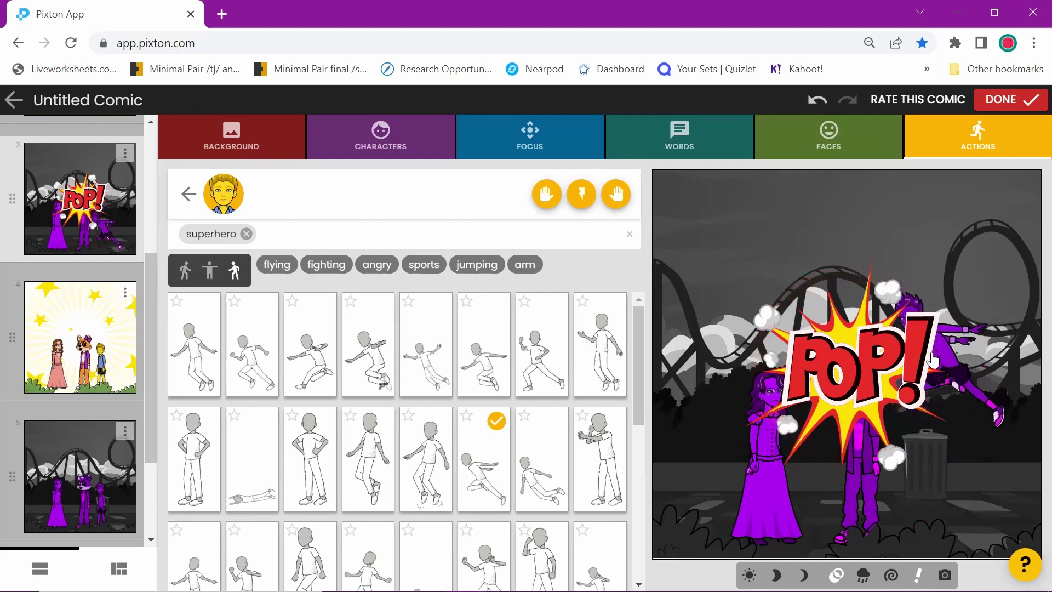
left_click_drag(852, 371, 812, 305)
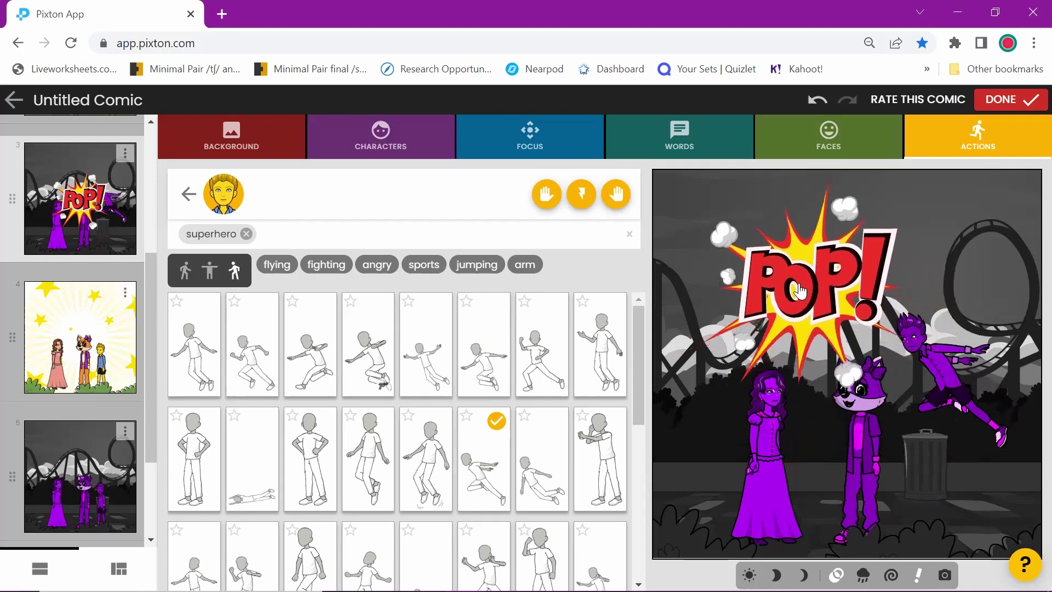
left_click_drag(789, 298, 796, 294)
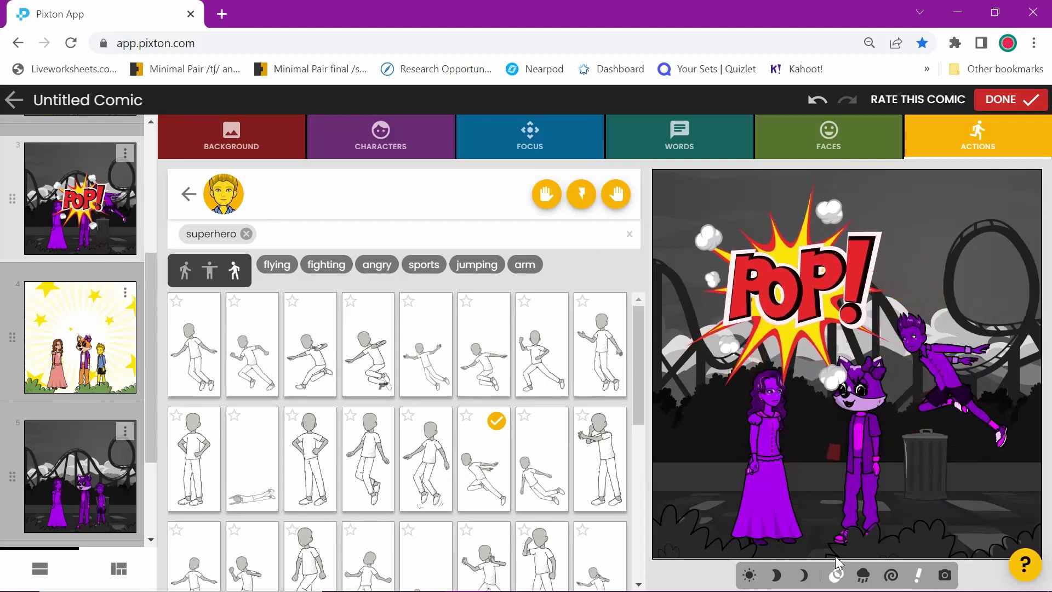
- Remove the color filter from the POP! panel and dim its lighting with the fuller moon setting
left_click(837, 575)
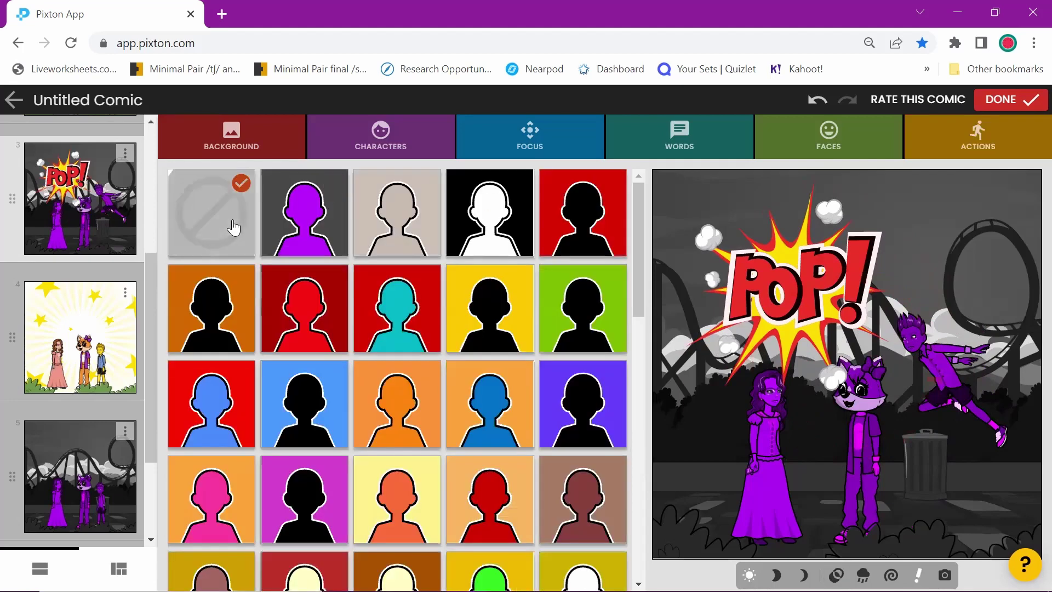
left_click(233, 227)
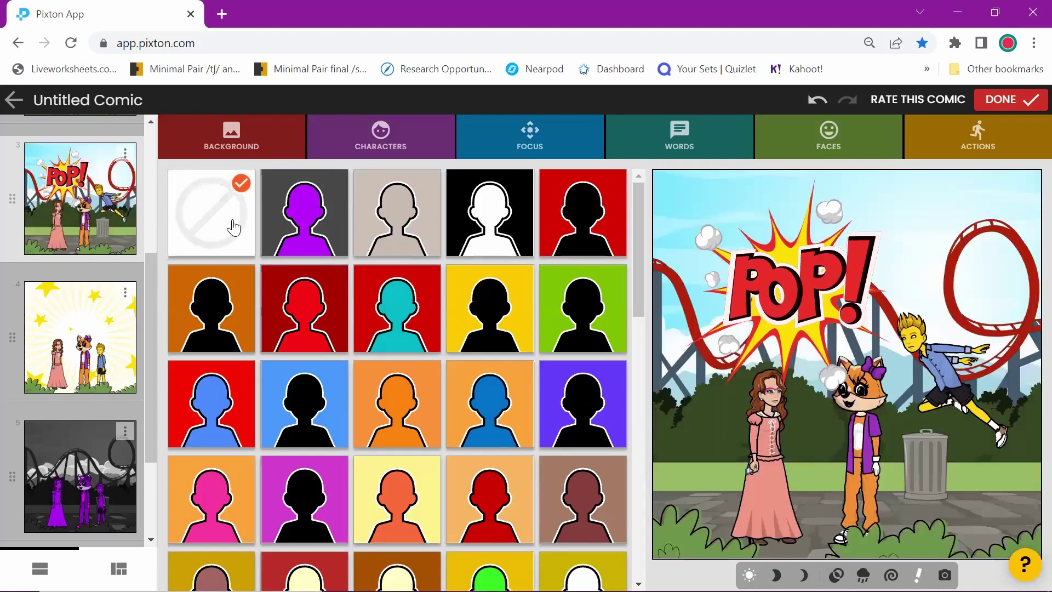
left_click(803, 575)
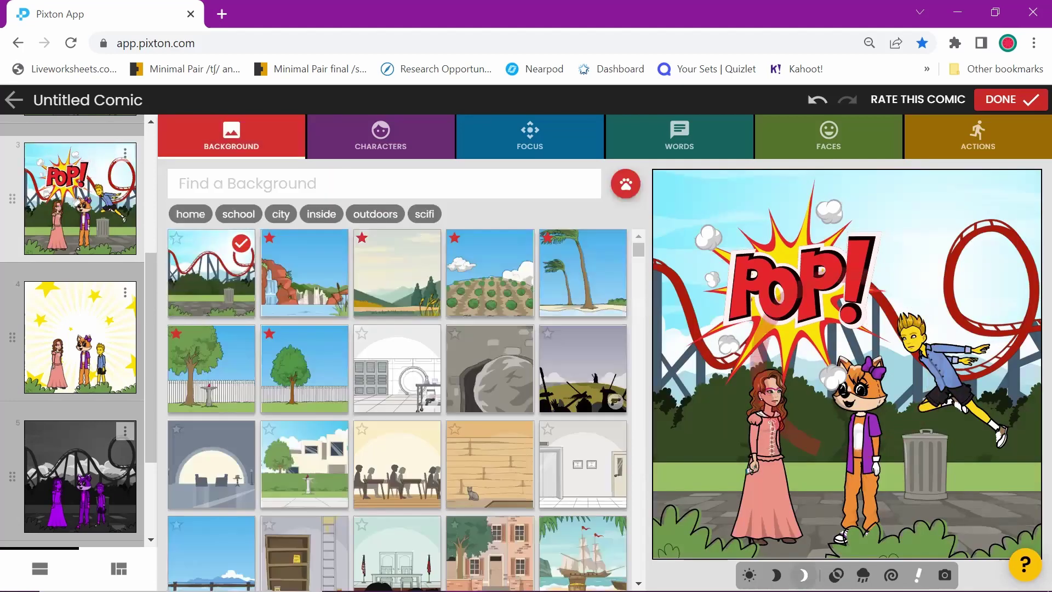
left_click(776, 575)
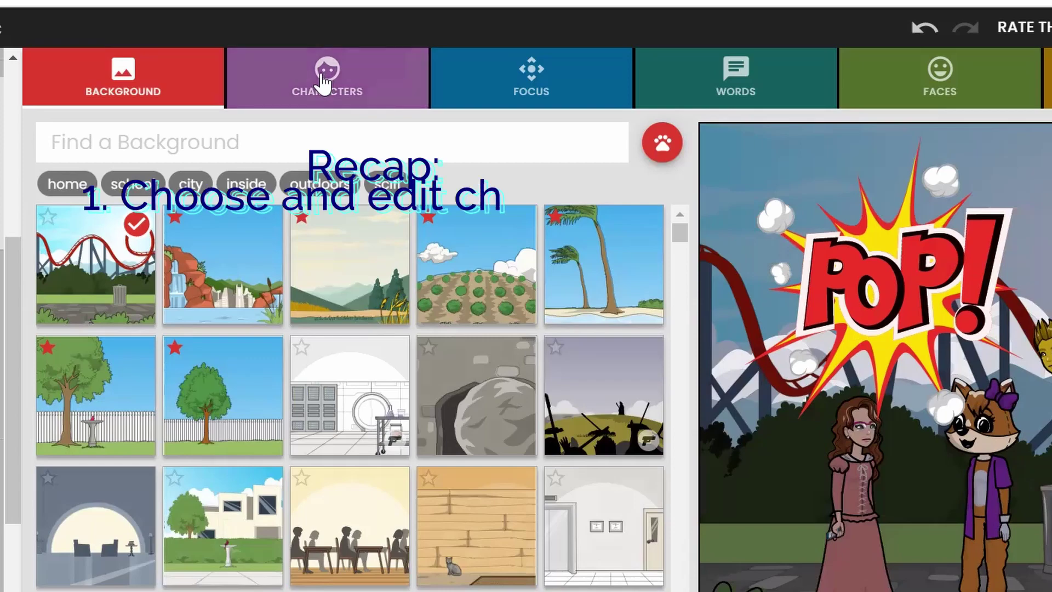
- Browse the spiky-haired boy's available outfits in the formal category
left_click(324, 82)
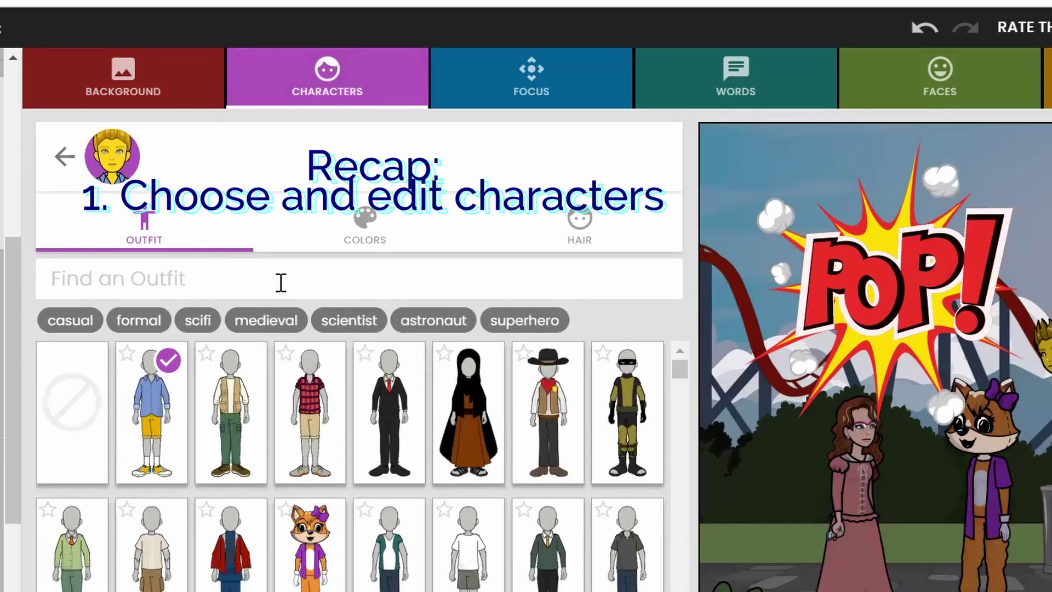
left_click(116, 280)
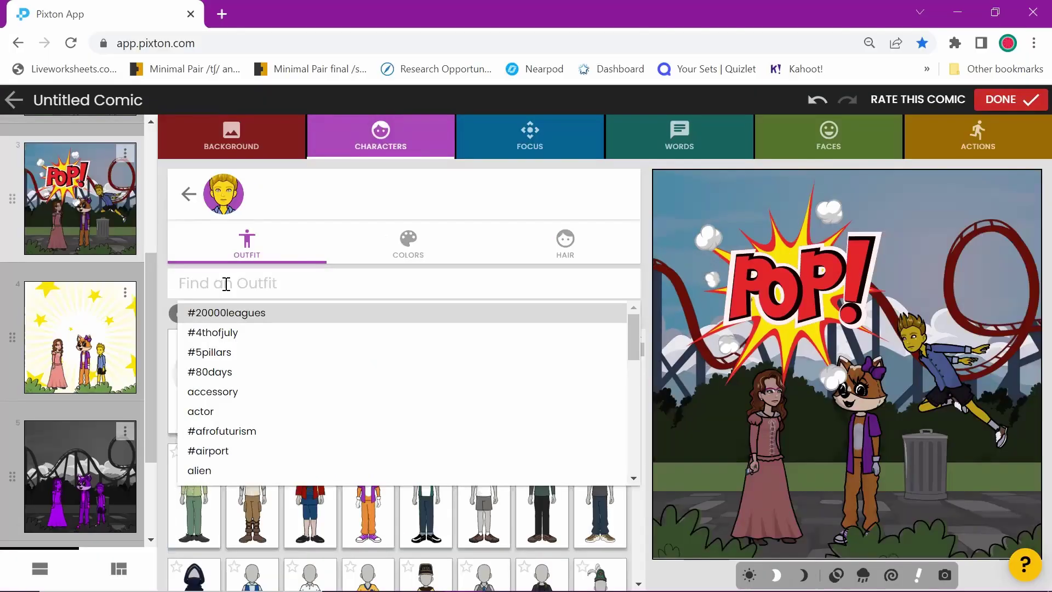
key("Escape")
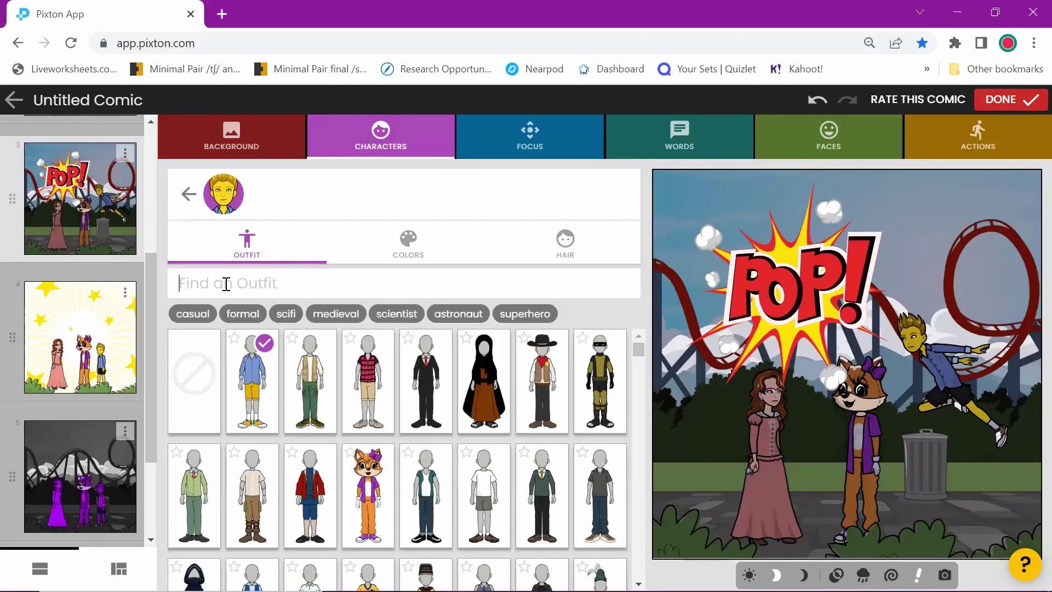
left_click(245, 314)
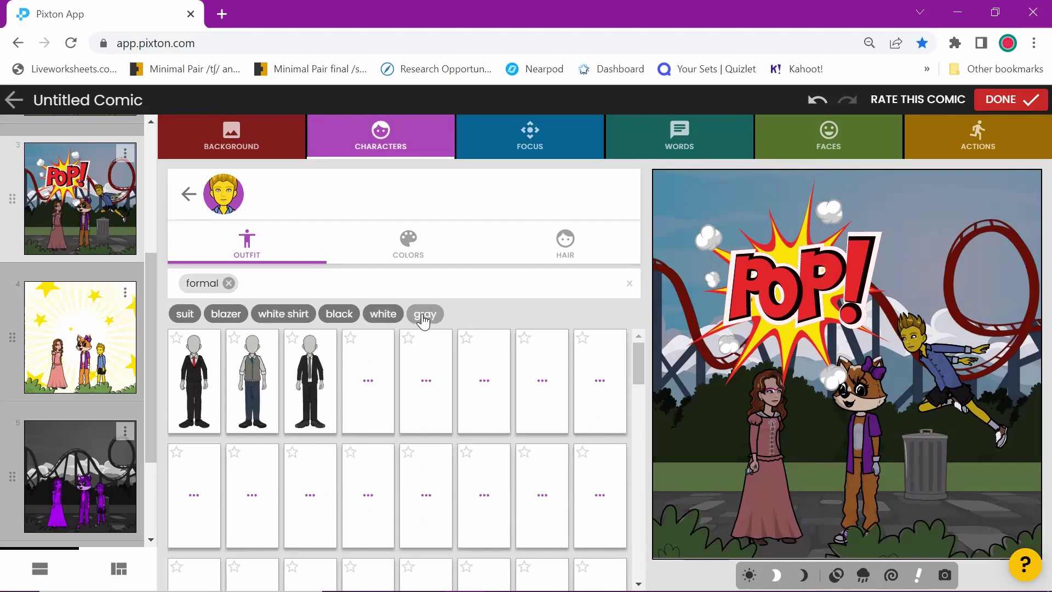
- Browse the leaping boy's gray formal outfits and his color options, and replace his spiky hair with wavy, chin-length hair
left_click(423, 318)
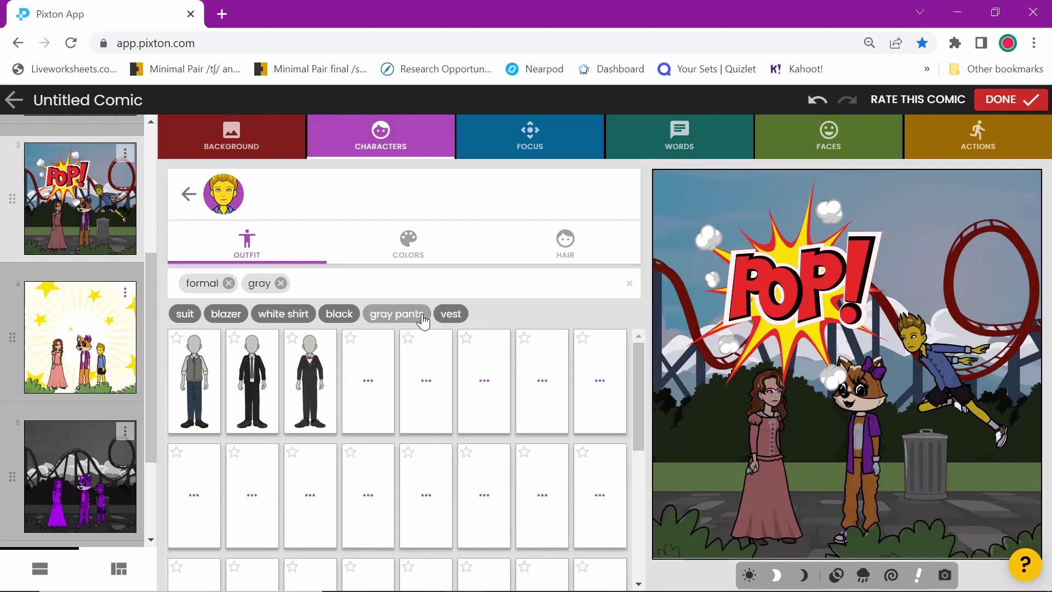
left_click(409, 255)
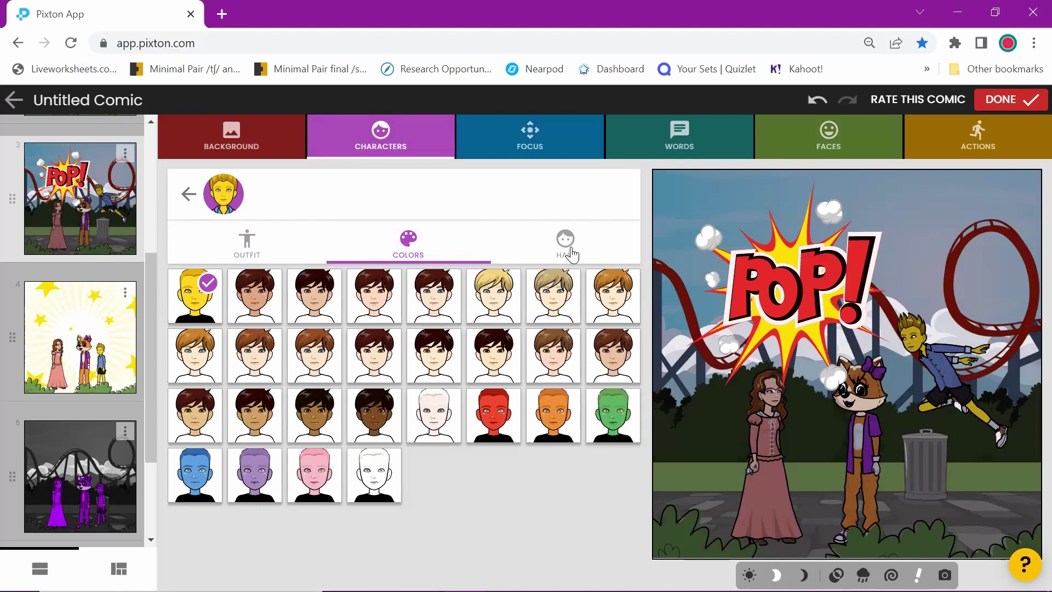
left_click(568, 253)
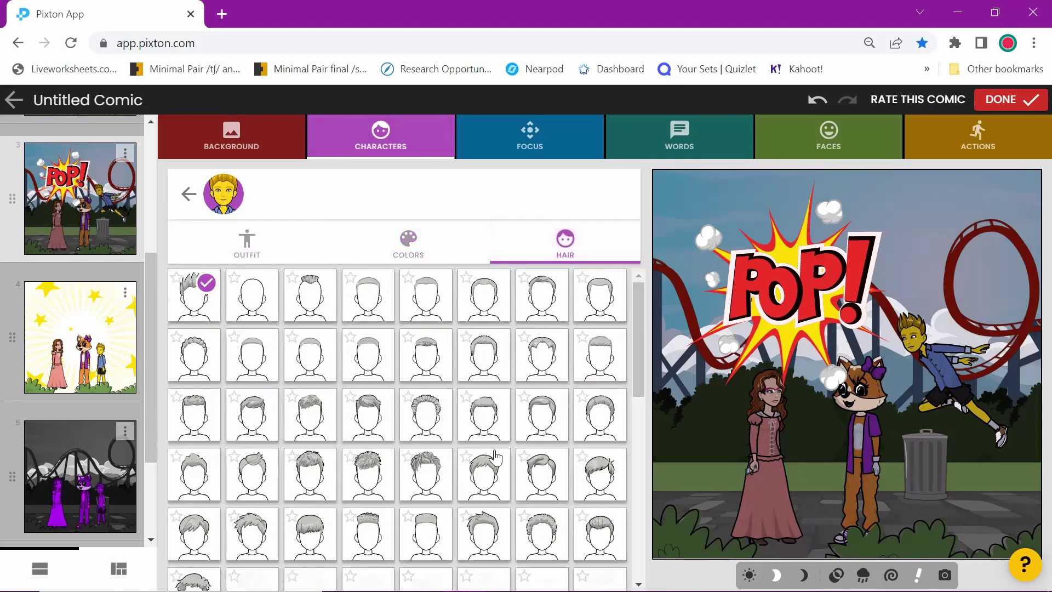
scroll(494, 477, "down", 8)
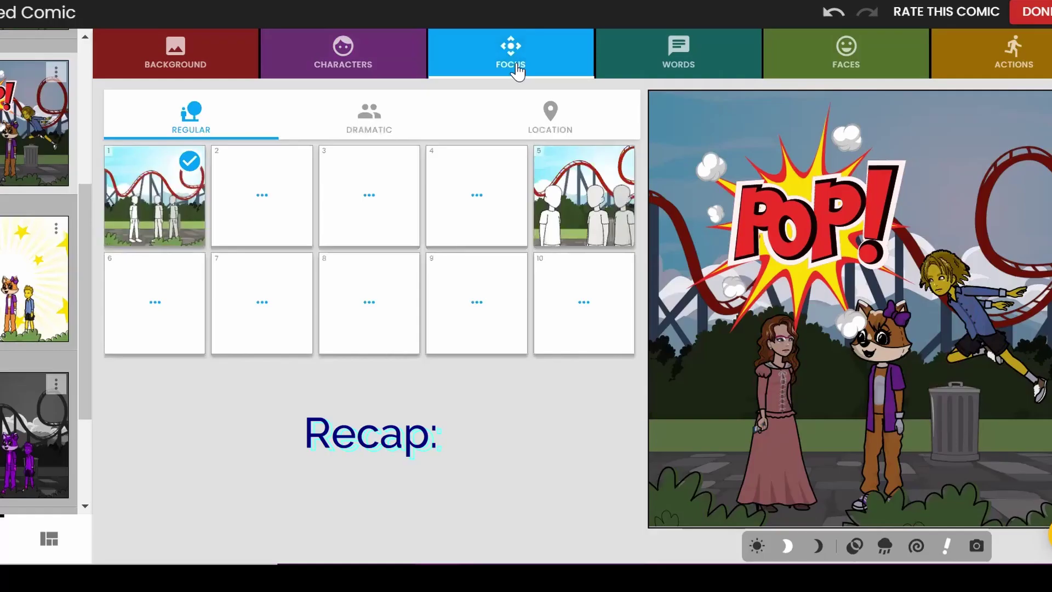
- Look over the dramatic focus options, and give the leaping boy a whisper bubble reading "You'll see stars now!"
left_click(366, 123)
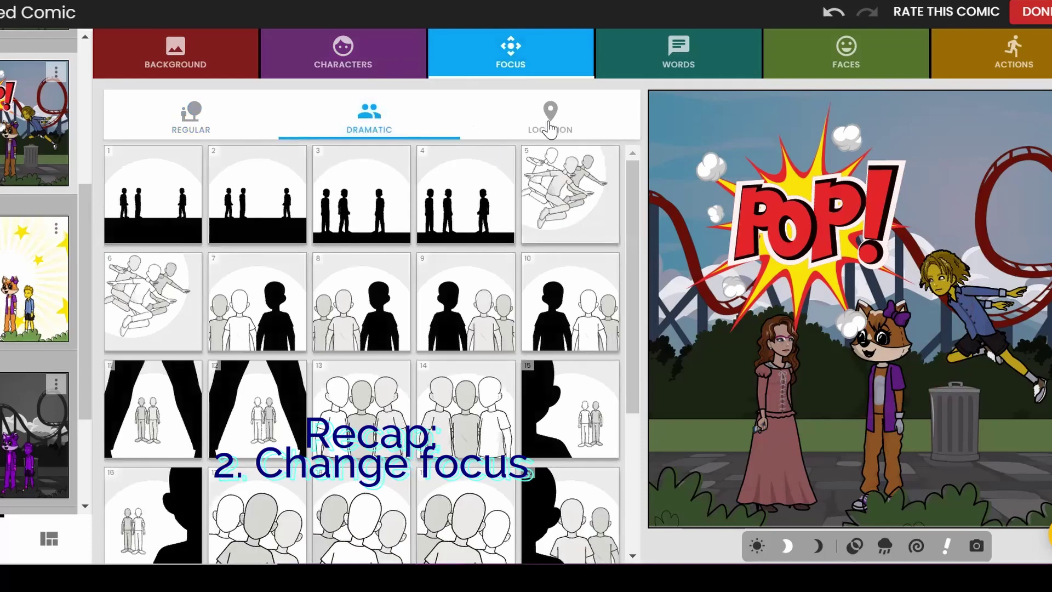
left_click(680, 45)
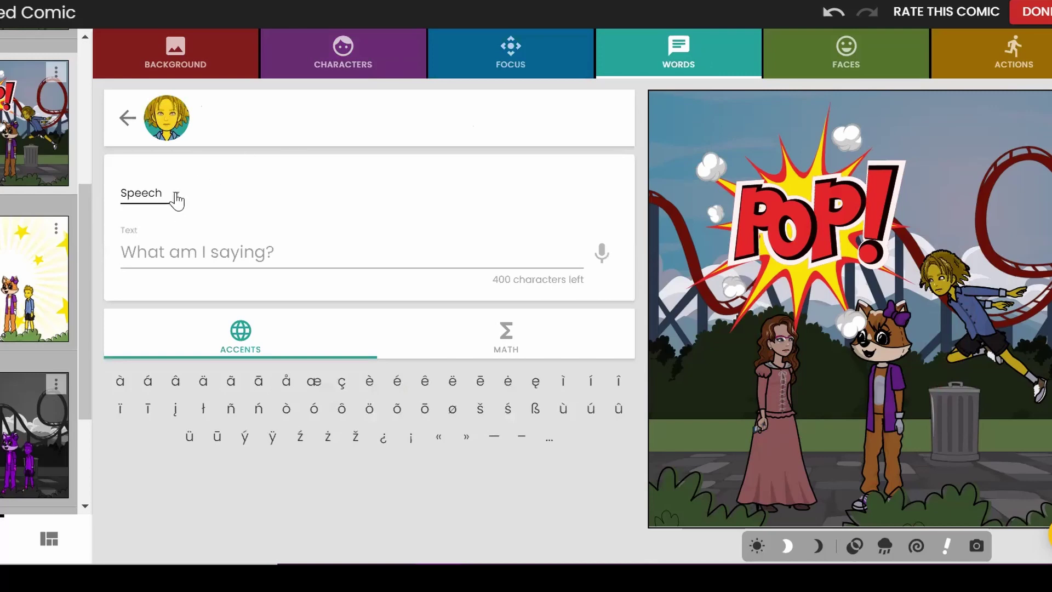
left_click(177, 198)
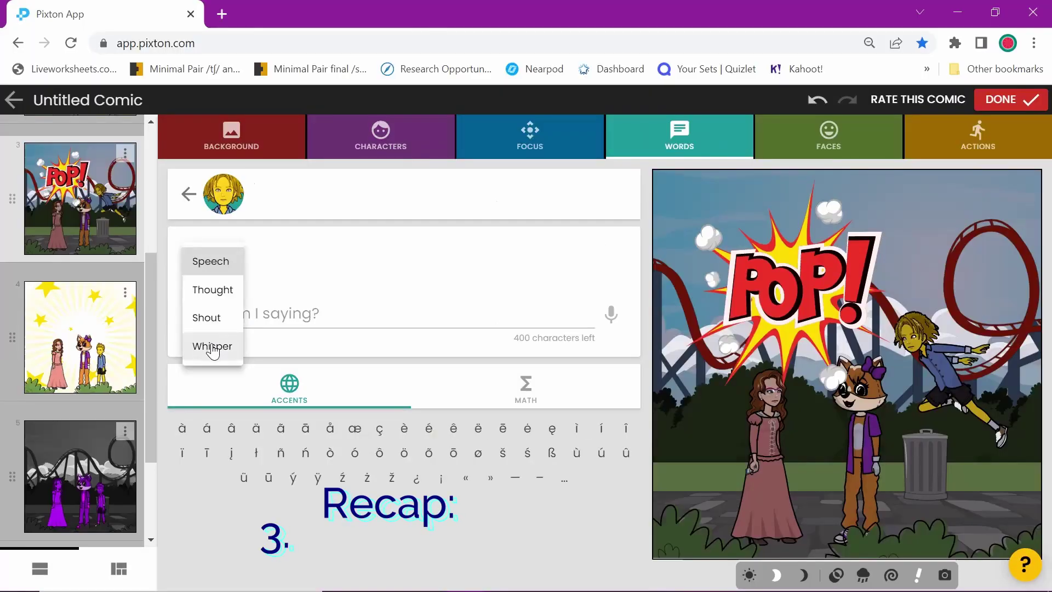
left_click(154, 289)
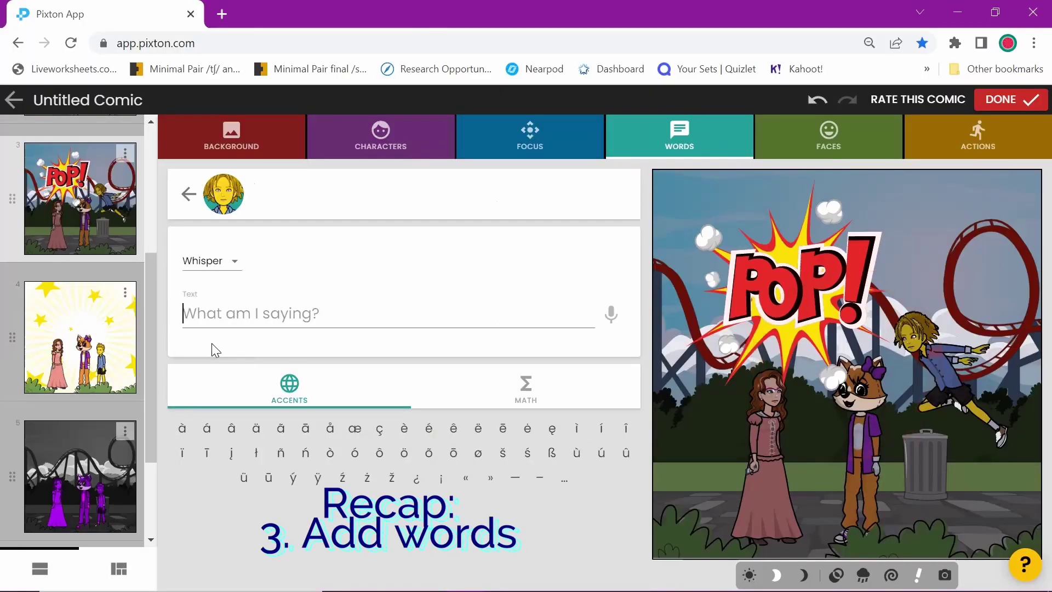
type("You'll")
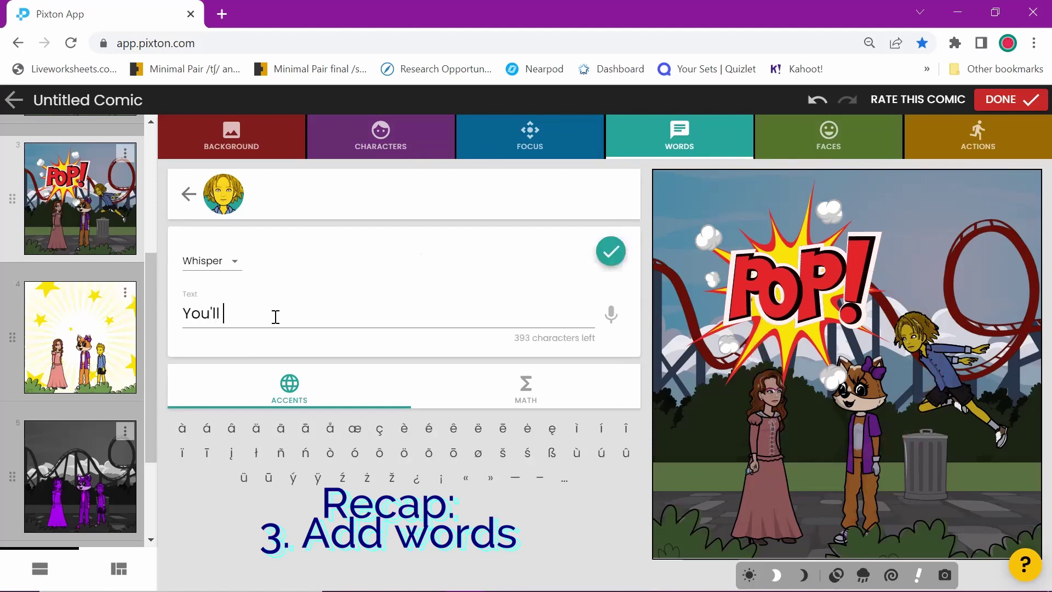
left_click(612, 254)
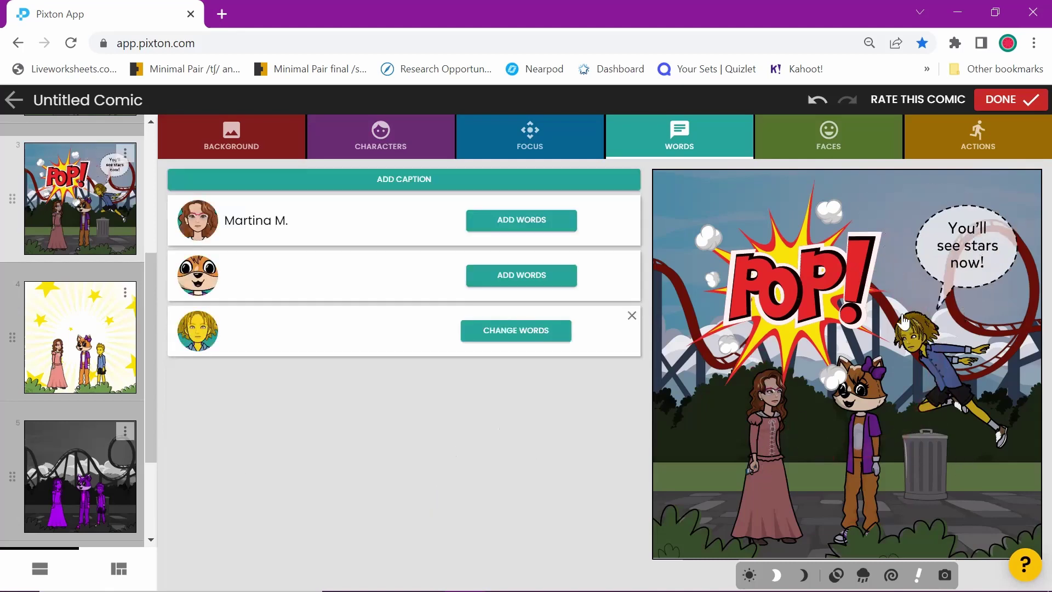
- View the facial expressions for the woman in the pink dress, and surround her with the orange swirling energy effect
left_click(828, 144)
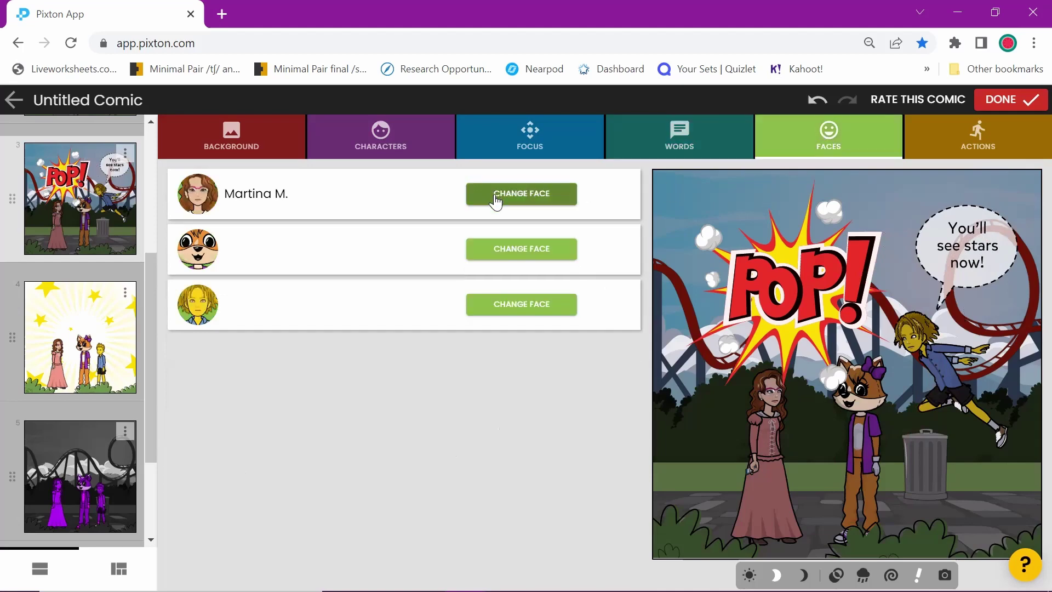
left_click(515, 199)
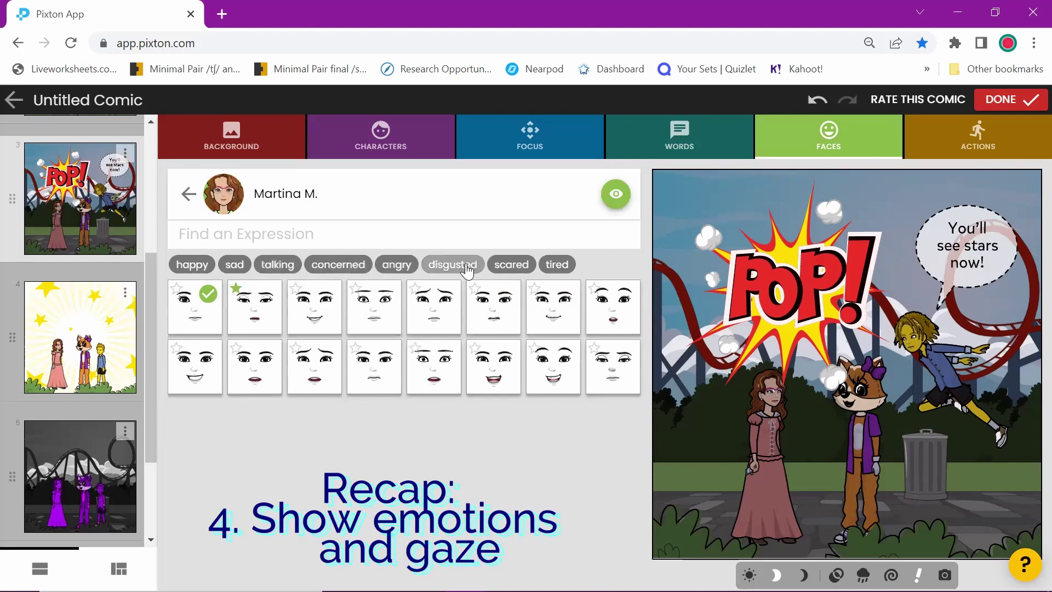
left_click(986, 143)
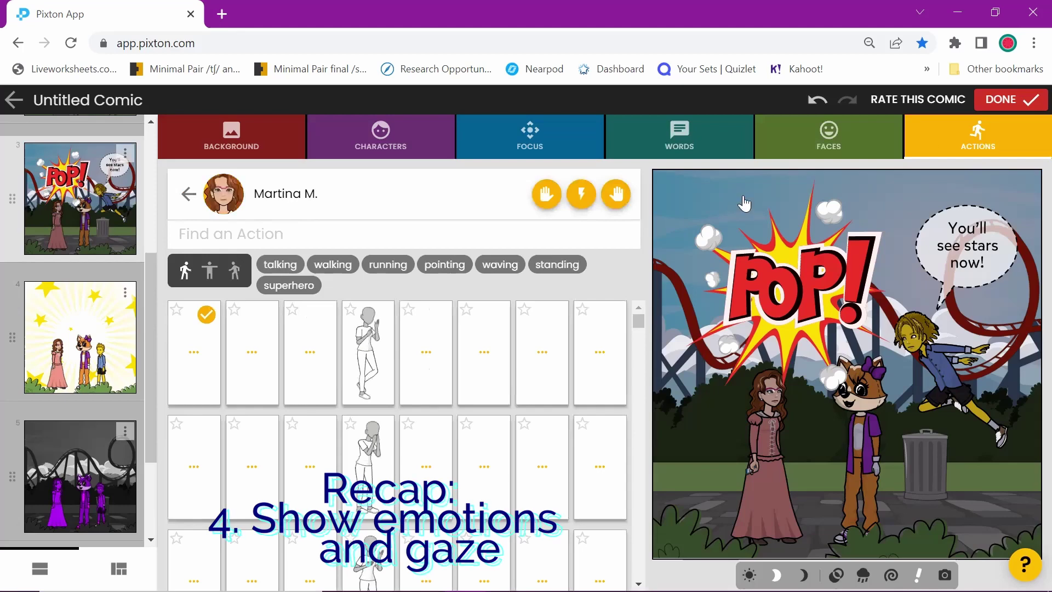
left_click(581, 195)
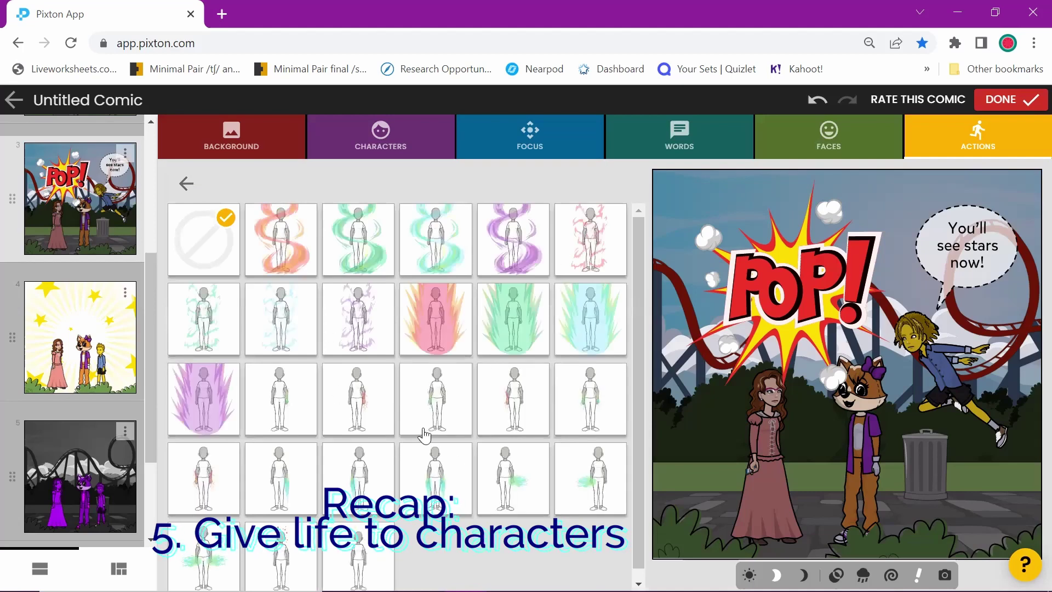
left_click(362, 247)
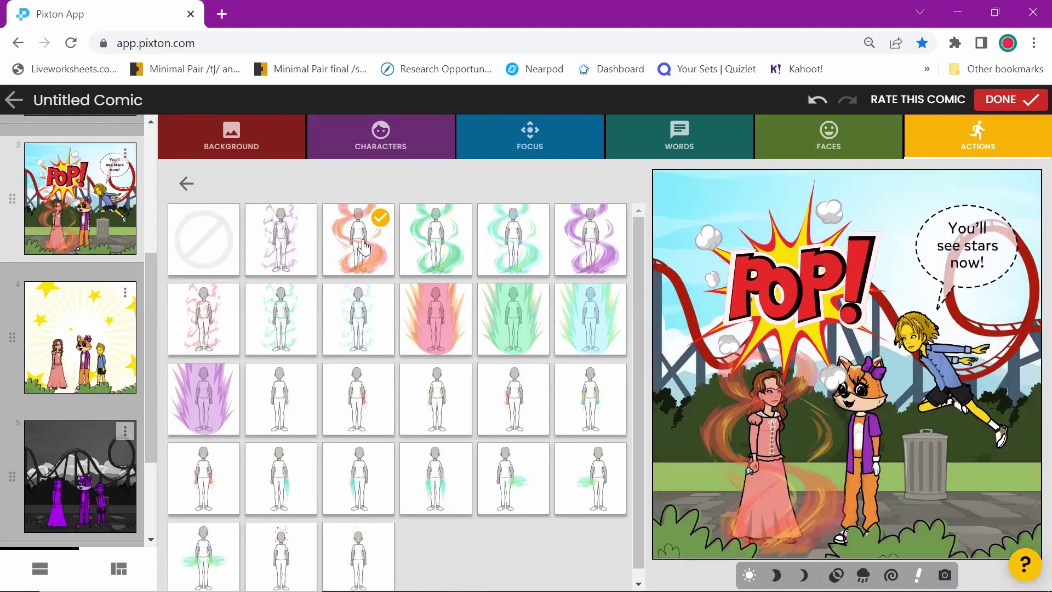